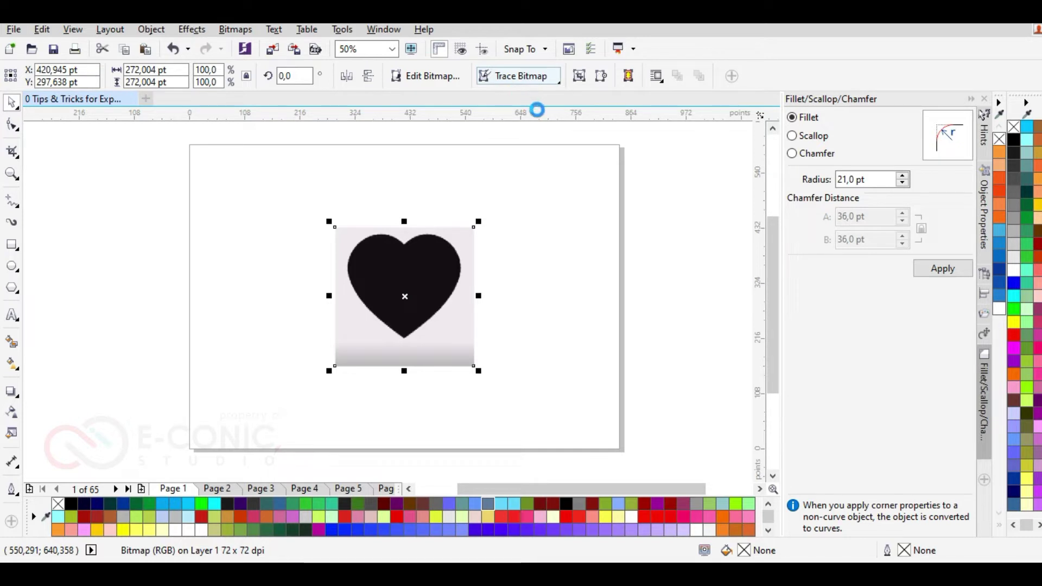
- Trace the heart bitmap and place the original image beside the page, apart from the traced copy
click(521, 194)
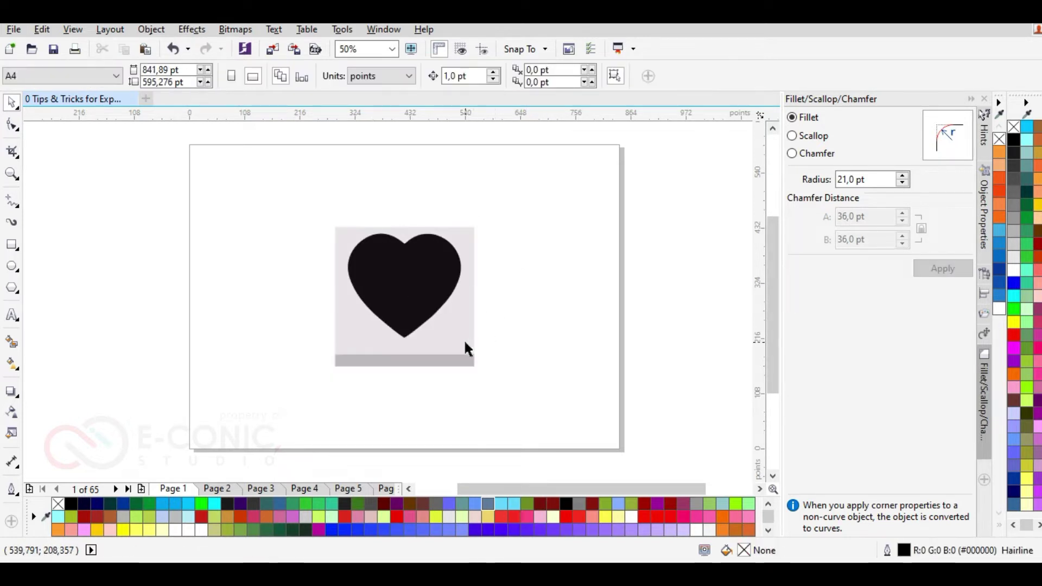
drag(455, 347, 608, 305)
drag(438, 333, 231, 276)
drag(523, 301, 392, 331)
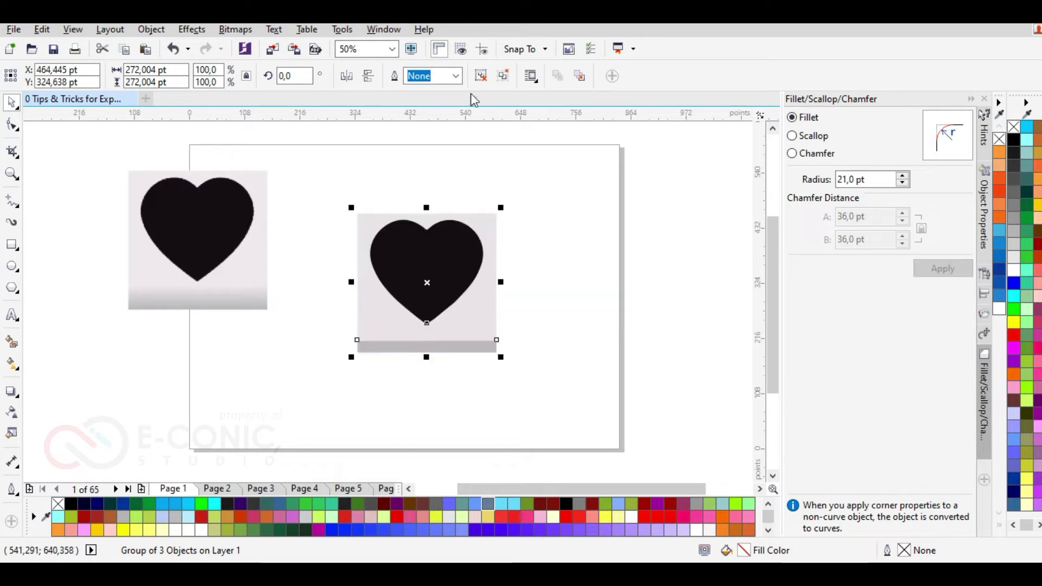
- Ungroup the traced copy and delete its light background square and grey bottom strip, keeping only the black heart
click(499, 81)
click(519, 236)
drag(478, 319, 578, 307)
key(Delete)
drag(489, 341, 558, 337)
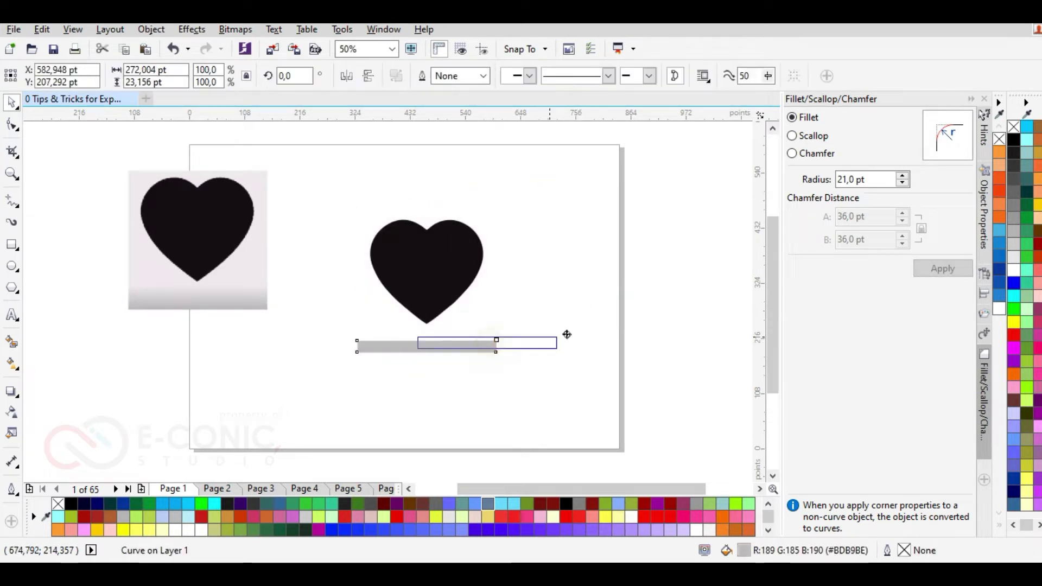
key(Delete)
- Delete the original bitmap and place the traced black heart at the centre of the page
drag(326, 151, 549, 374)
click(579, 295)
drag(405, 249, 628, 310)
drag(338, 172, 628, 440)
click(638, 331)
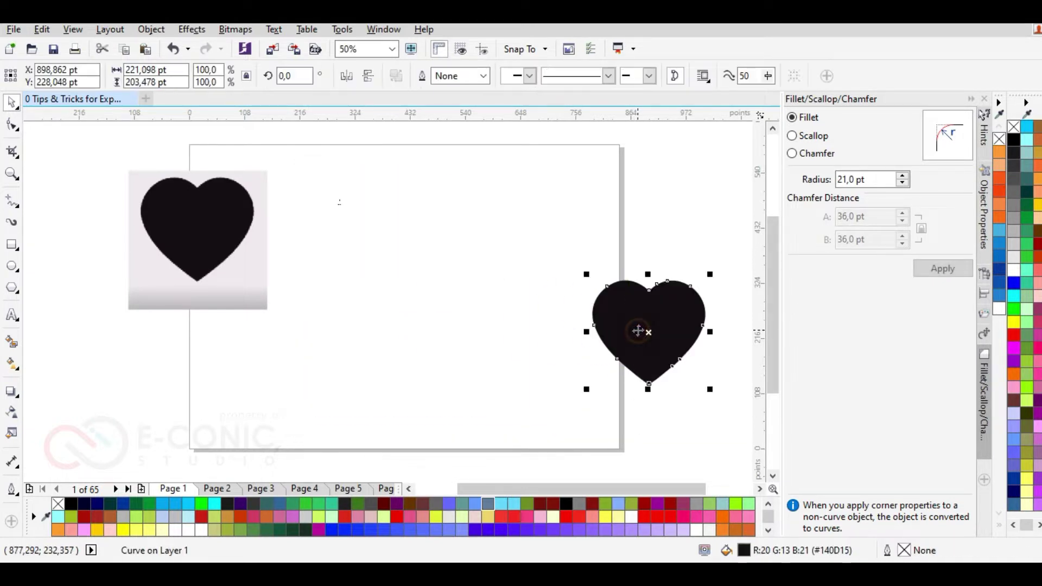
drag(638, 331, 394, 295)
click(183, 197)
key(Delete)
click(408, 299)
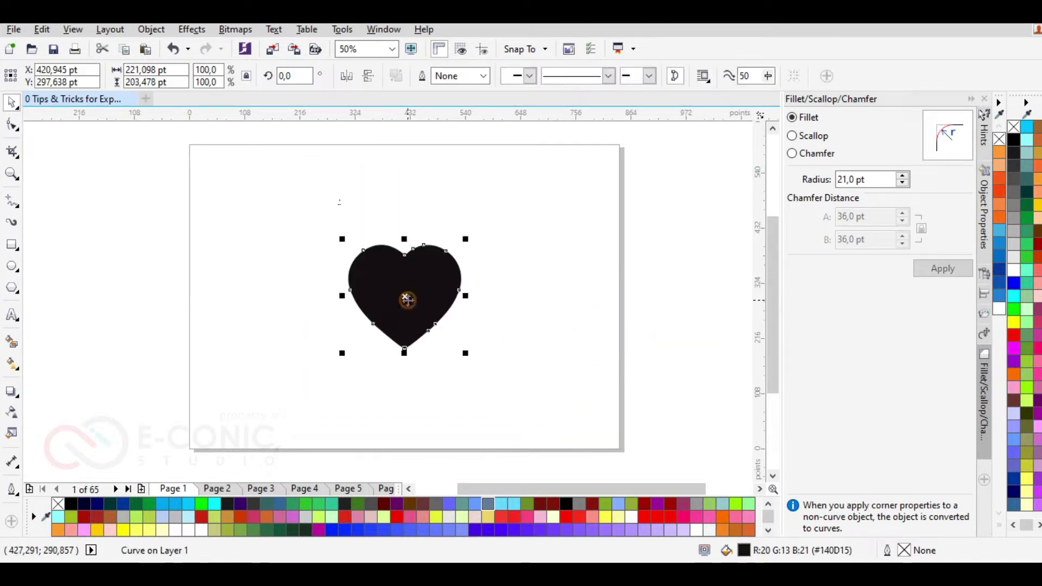
- Give the heart a black outline with no fill and enlarge it from its centre to about 418 x 384 pt
right_click(1013, 139)
click(1013, 127)
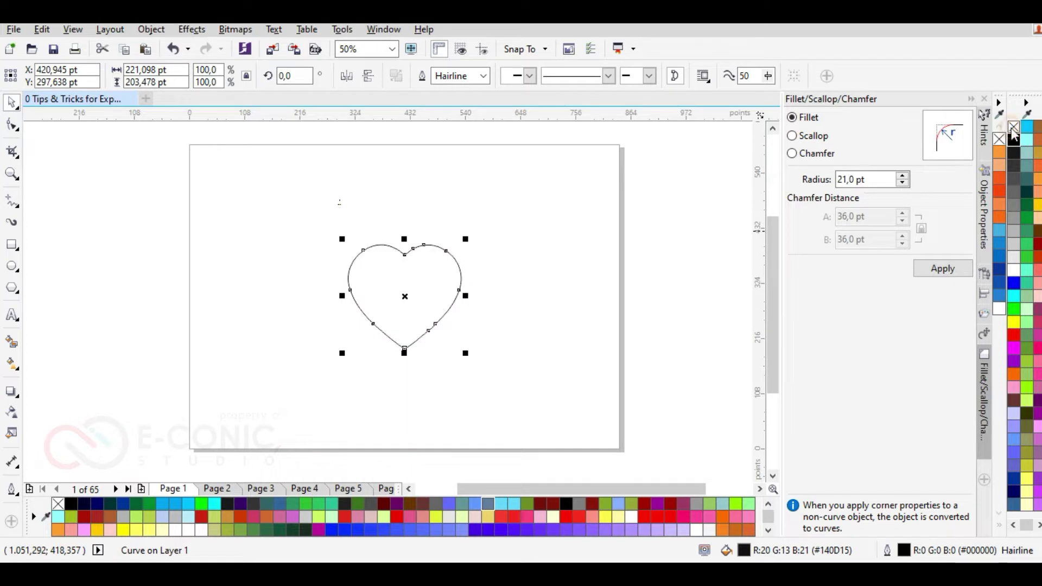
drag(463, 356, 514, 404)
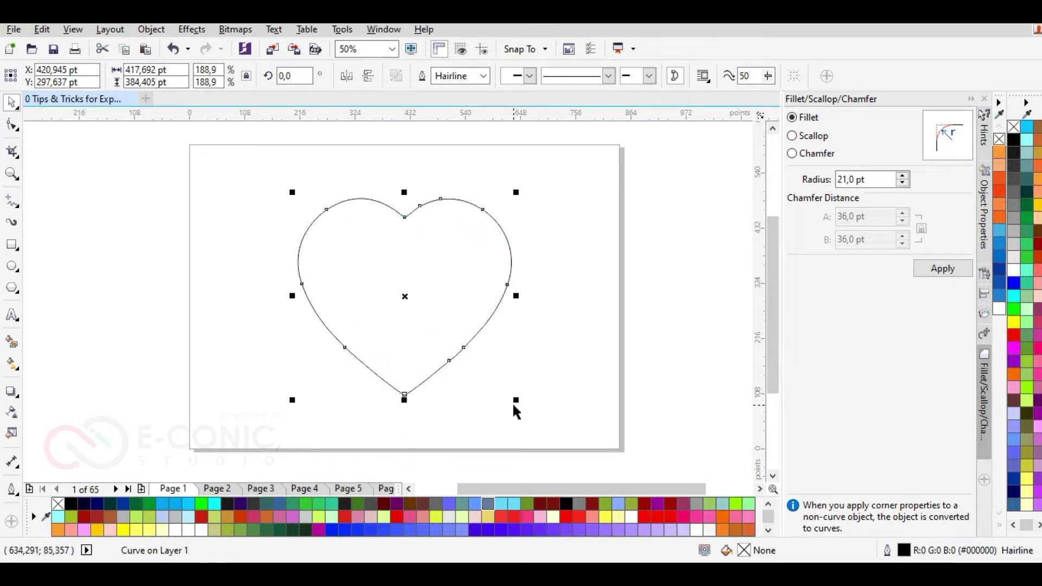
click(234, 342)
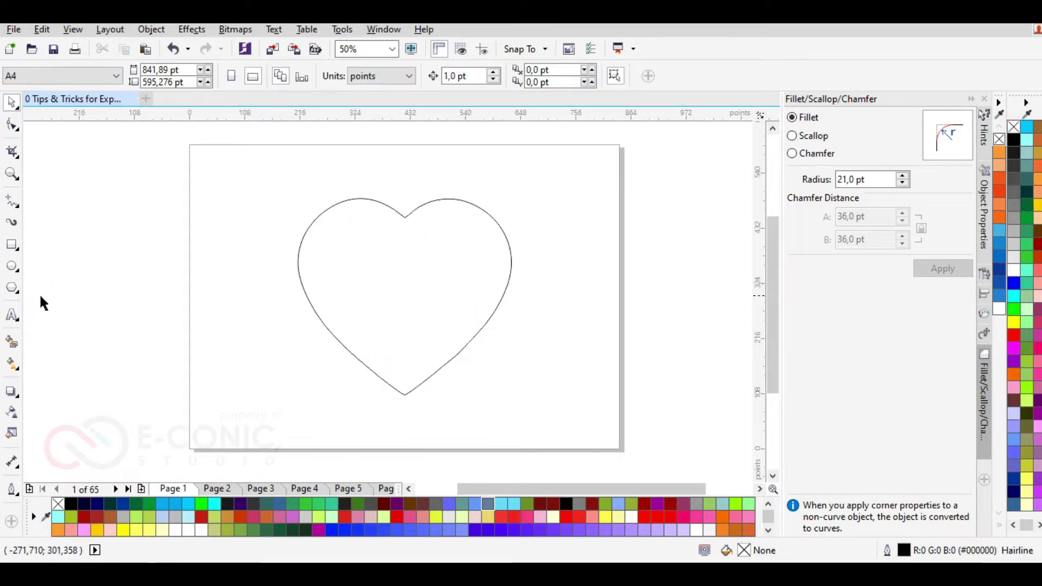
- Draw a Bézier line from above the heart through its top notch down to its bottom tip
click(15, 200)
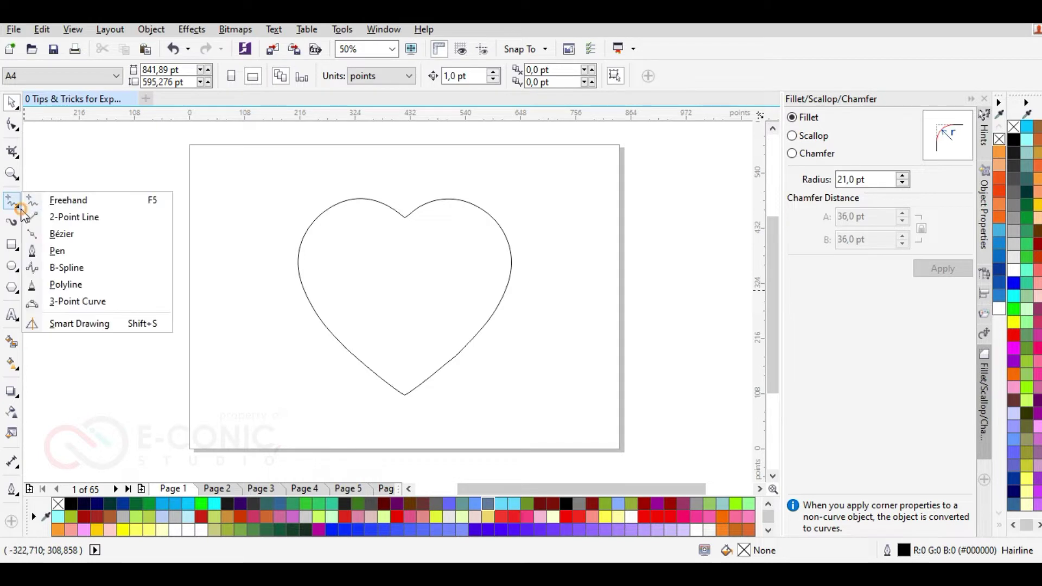
click(44, 232)
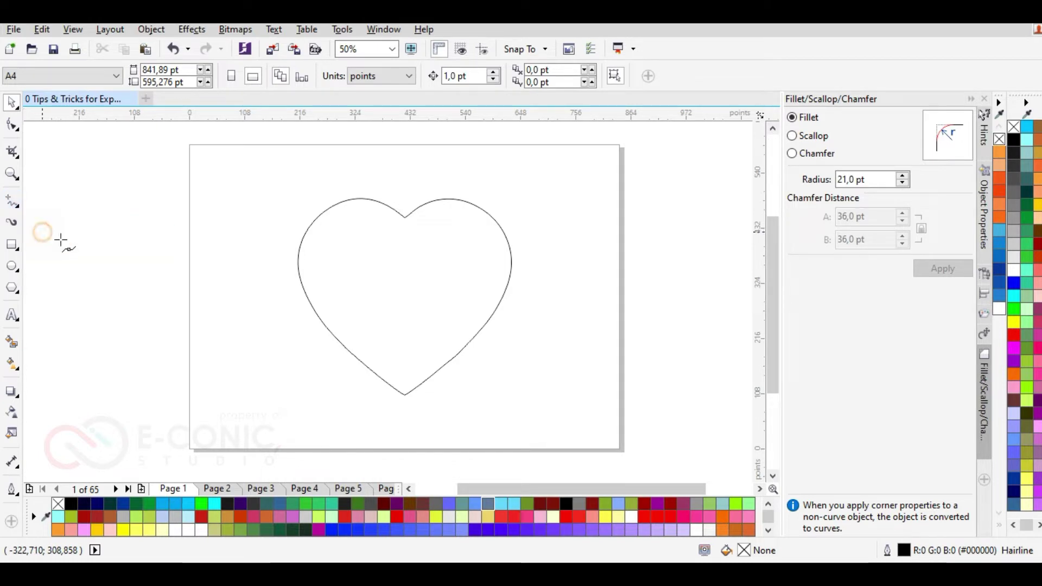
click(404, 218)
click(405, 395)
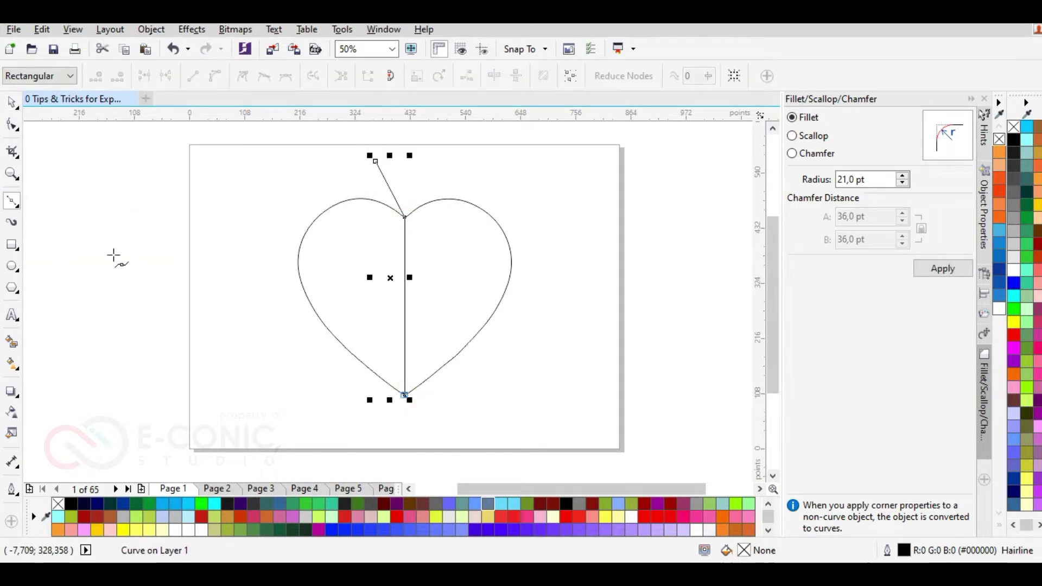
click(12, 101)
- Select all nodes of the new line and convert its segments to curves
drag(288, 177, 441, 401)
drag(274, 180, 276, 181)
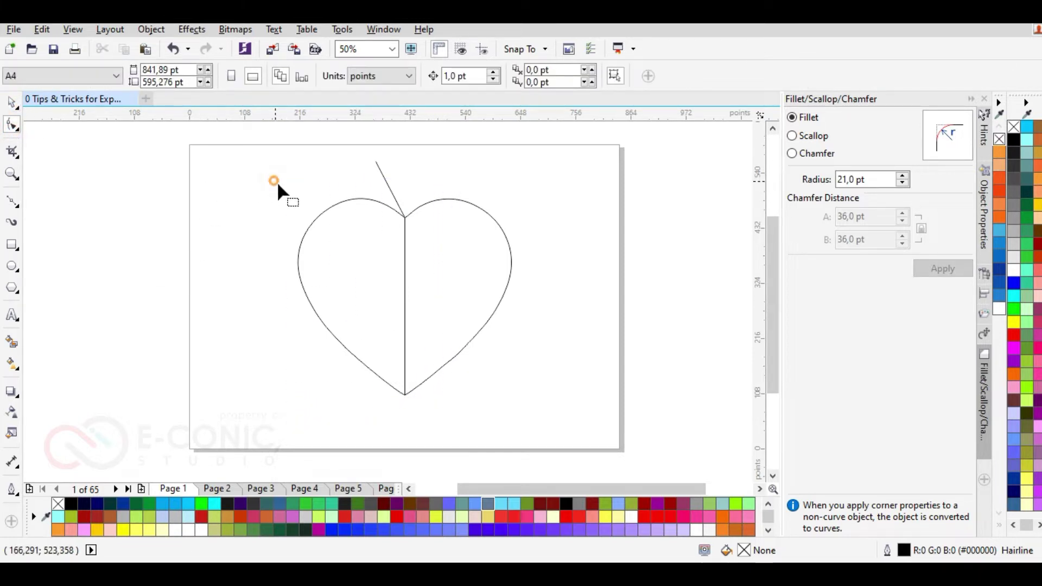
click(405, 241)
click(391, 198)
drag(380, 194, 425, 415)
click(215, 76)
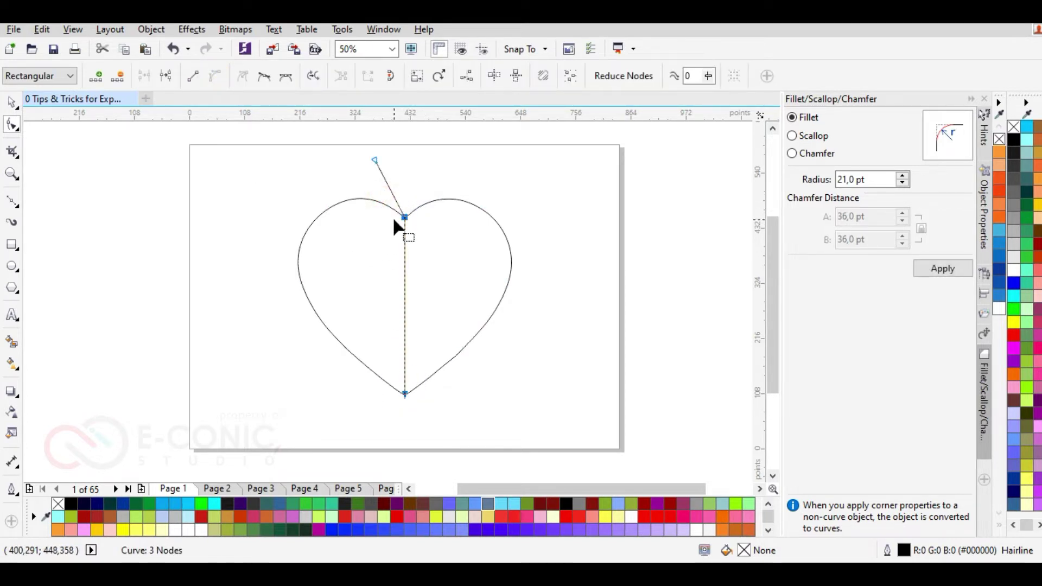
- Bend the line's segment between notch and tip into an arc that follows the heart's left side
click(406, 227)
drag(407, 300, 324, 259)
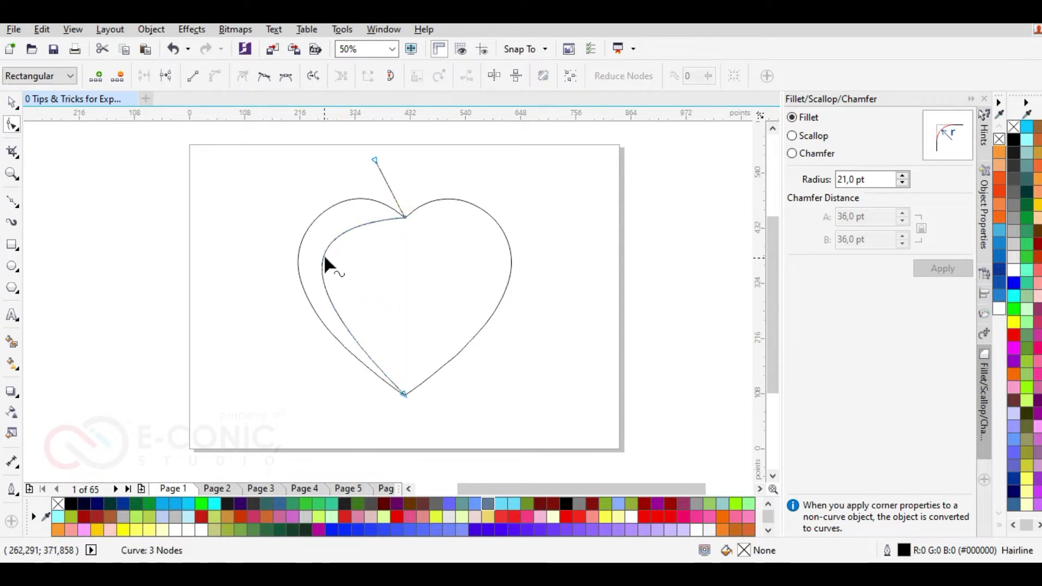
click(406, 216)
drag(289, 228, 327, 182)
drag(304, 294, 293, 305)
drag(327, 182, 320, 181)
click(245, 215)
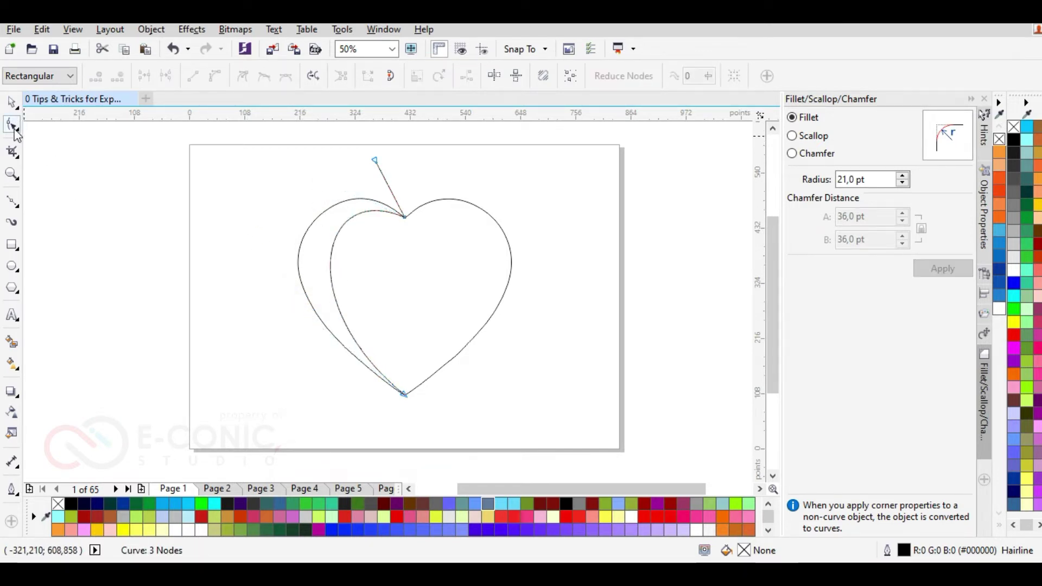
- Draw a second Bézier line from above the heart through the notch to the lower right edge, ending just outside it
click(11, 201)
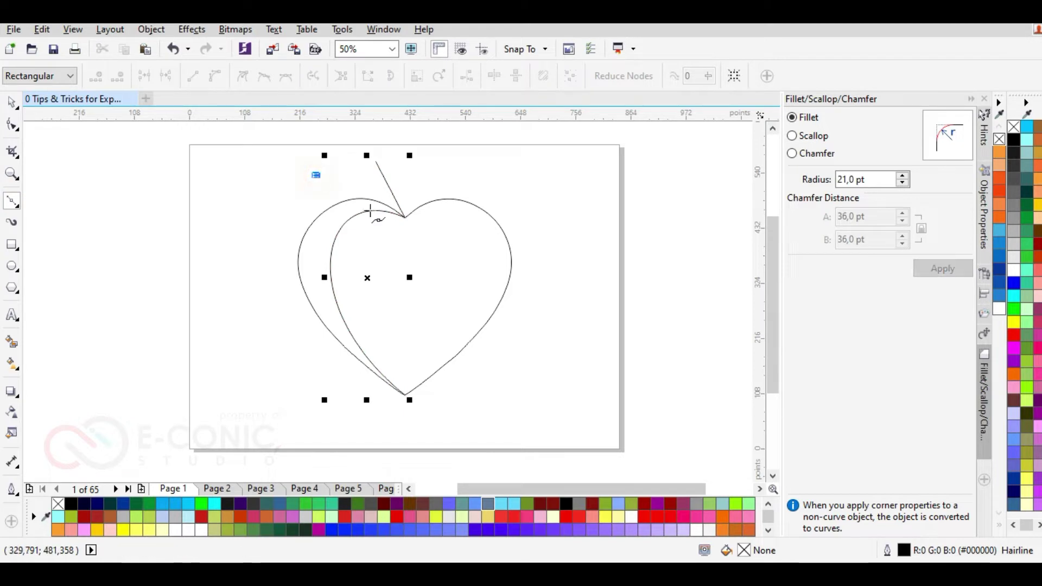
click(404, 217)
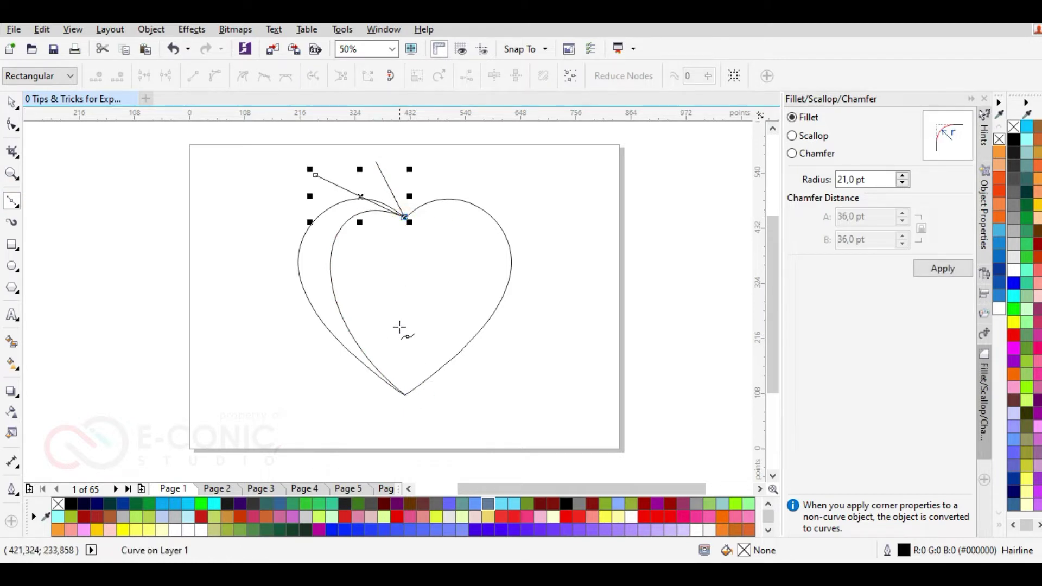
key(ctrl+z)
click(404, 217)
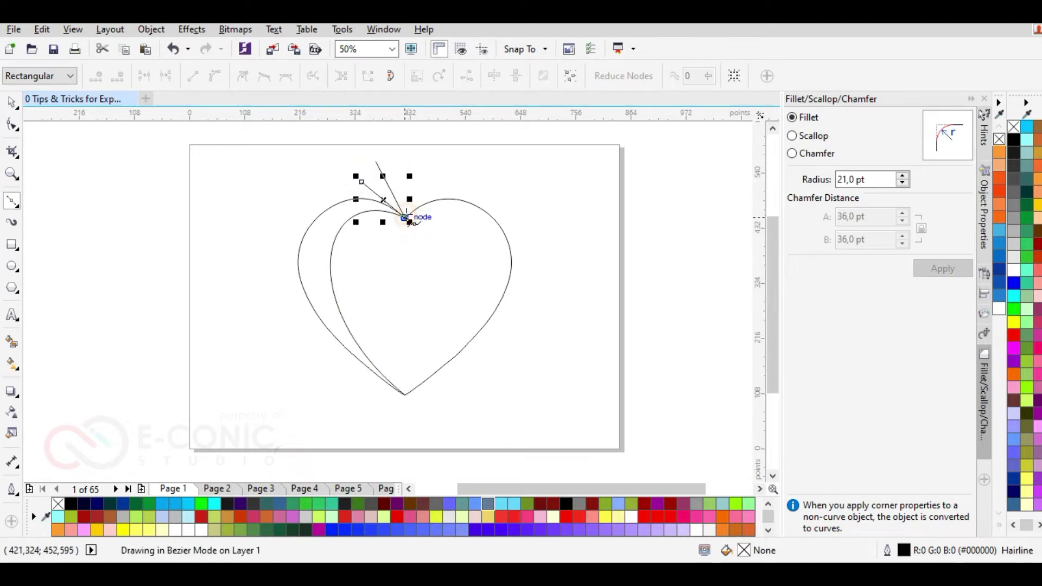
click(433, 374)
click(462, 391)
click(10, 104)
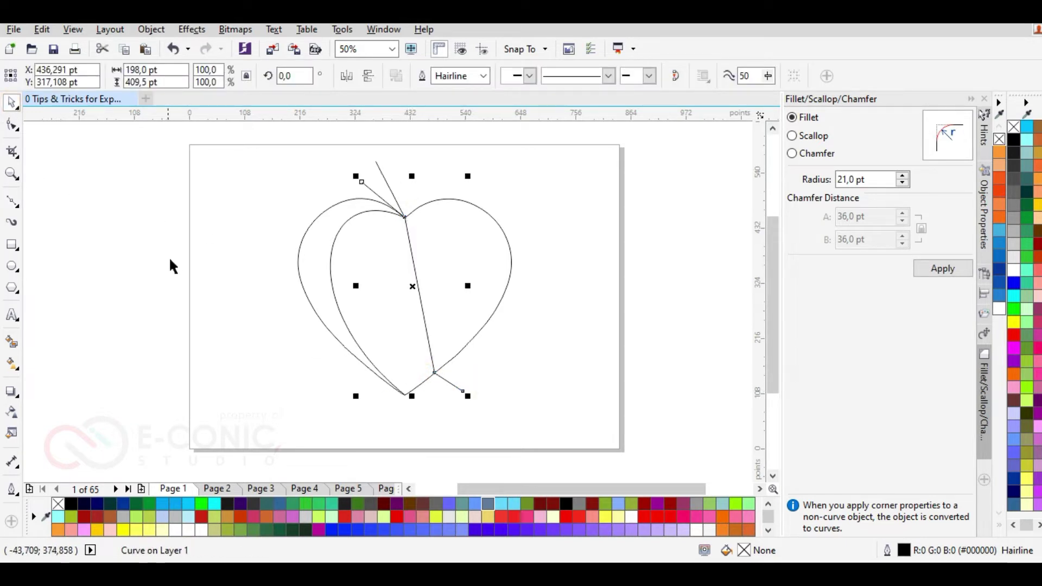
- Move the second line's lower node up along the heart's edge and bend its middle segment into an arc inside the first
key(F10)
click(434, 373)
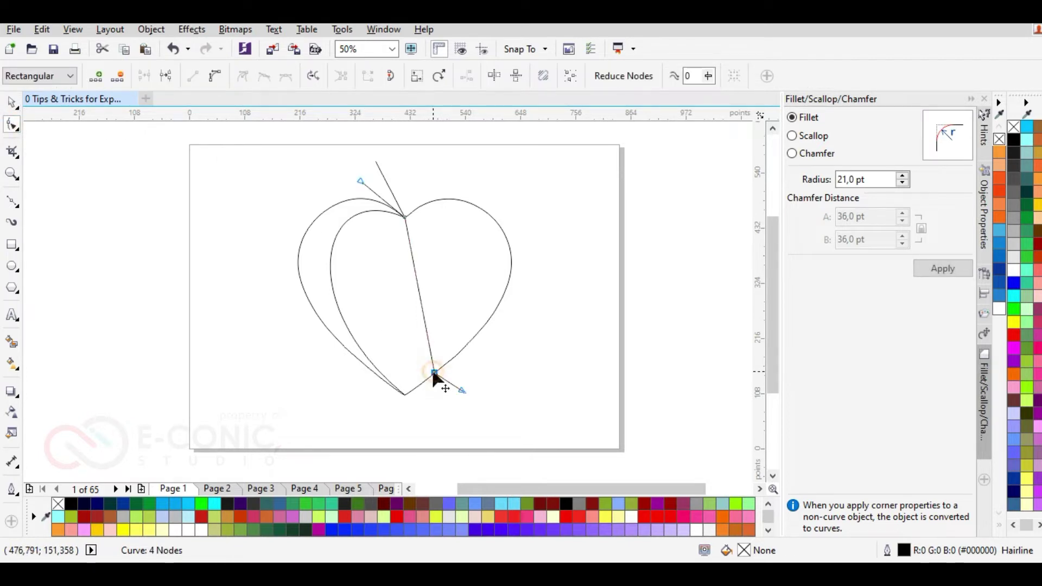
drag(435, 373, 446, 363)
drag(433, 315, 362, 312)
drag(414, 269, 324, 201)
drag(354, 322, 327, 329)
drag(325, 202, 322, 192)
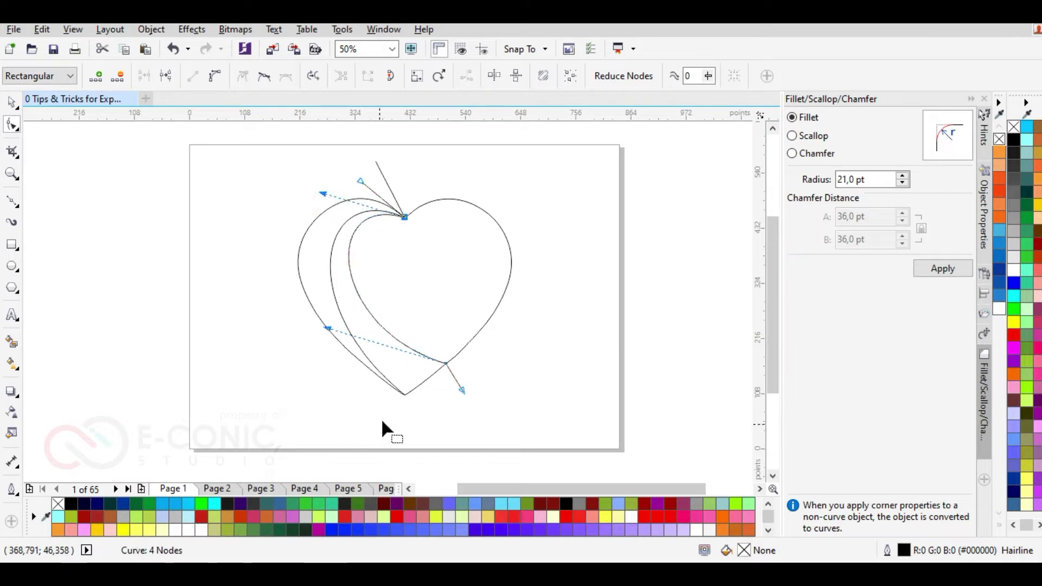
- Shift the second curve's lower node slightly back towards the heart's tip and refine its handles
drag(446, 363, 439, 369)
mouse_move(320, 333)
mouse_down()
mouse_move(338, 341)
mouse_move(334, 324)
mouse_up()
drag(323, 194, 321, 199)
drag(335, 325, 337, 329)
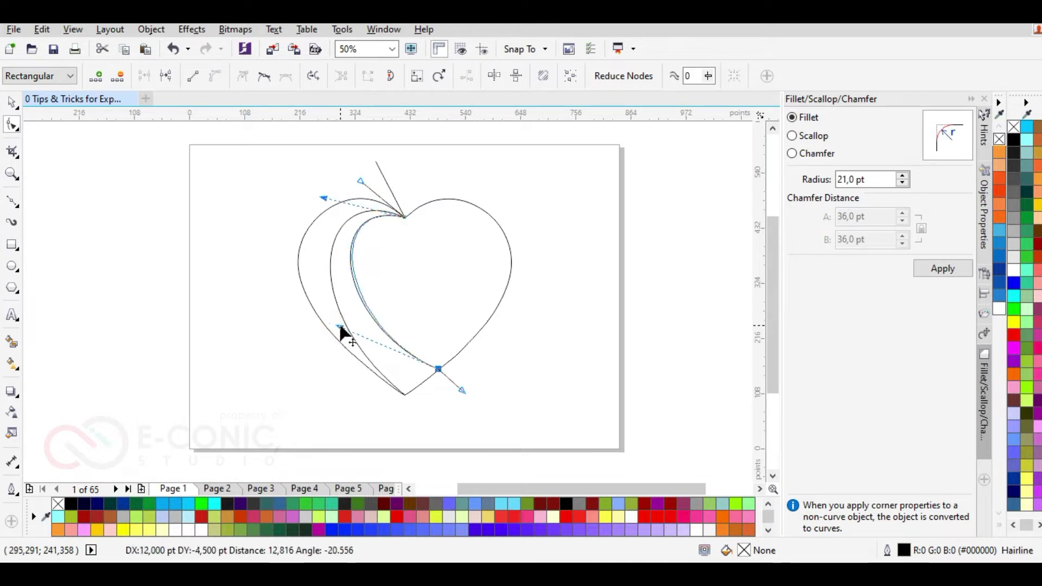
- Fine-tune both handles of the first curve running from the notch to the bottom tip
click(335, 260)
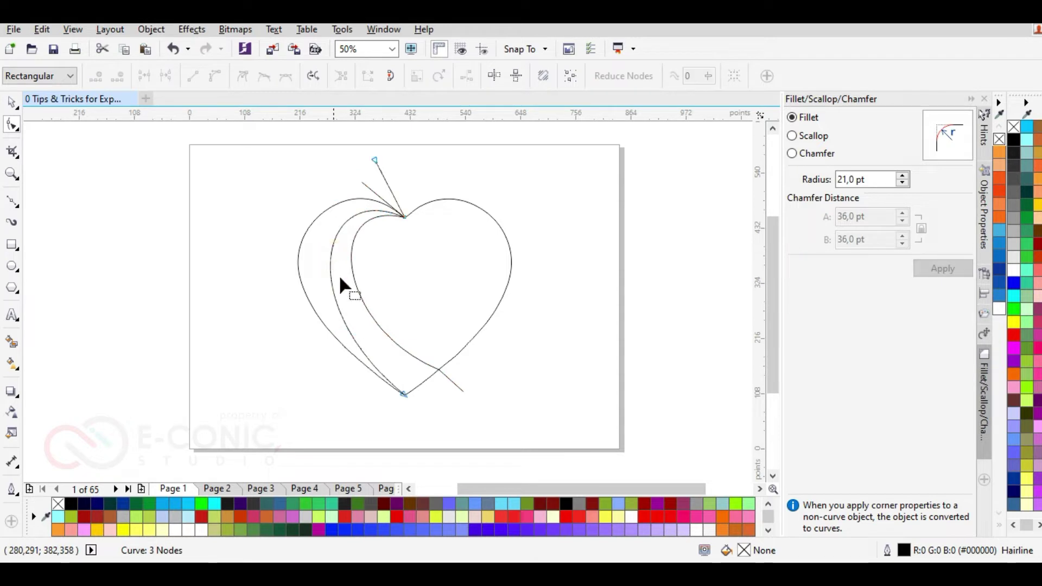
click(404, 394)
drag(291, 303, 296, 294)
drag(322, 181, 315, 183)
- Adjust the second curve's handles so its arc bulges further towards the first curve
double_click(438, 368)
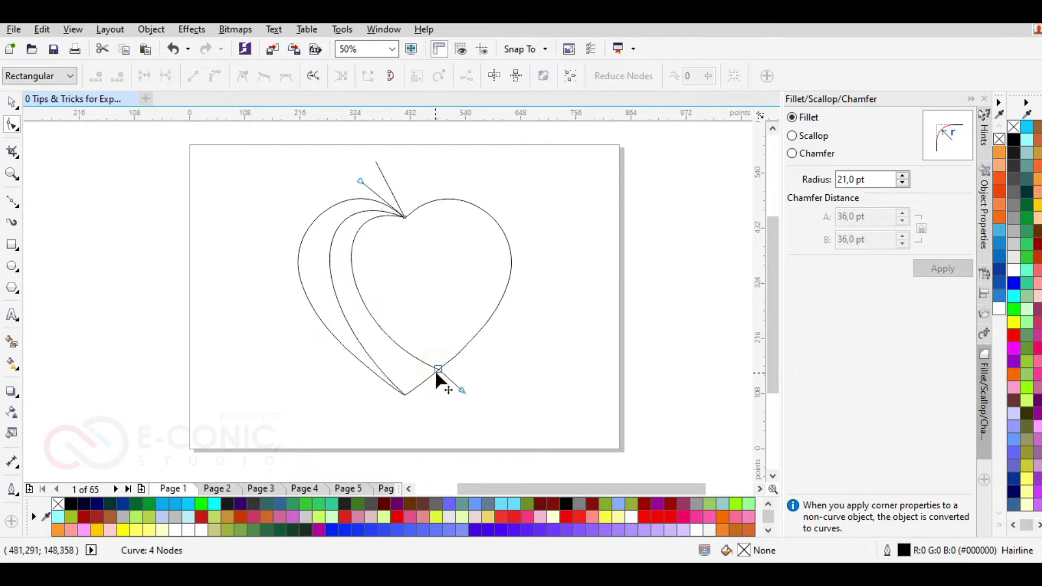
drag(337, 328, 333, 315)
drag(326, 196, 319, 192)
click(243, 196)
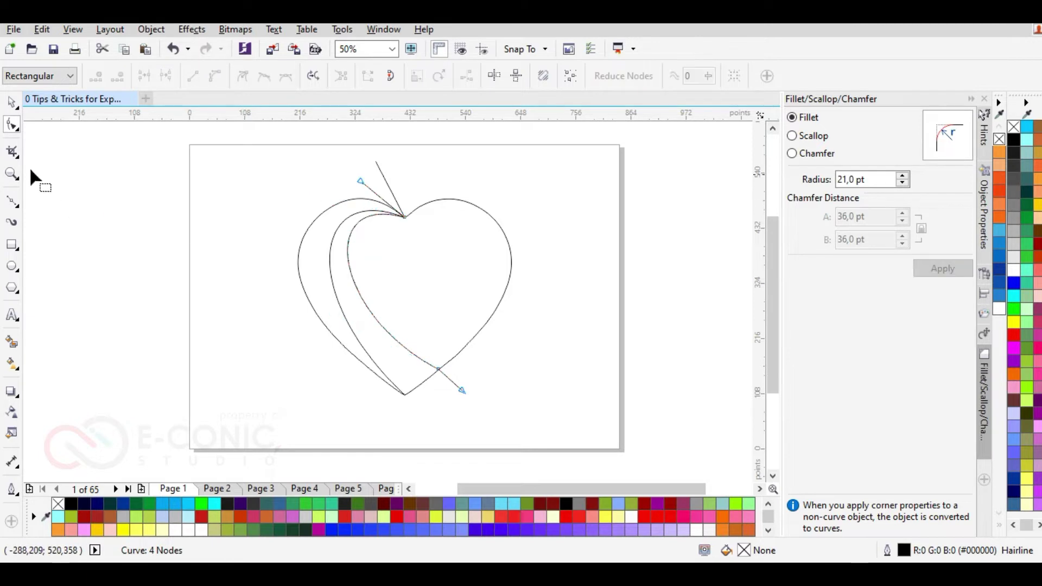
- Draw a third Bézier line from above the heart through the notch and two inner points to the right edge
click(12, 201)
click(427, 161)
click(387, 274)
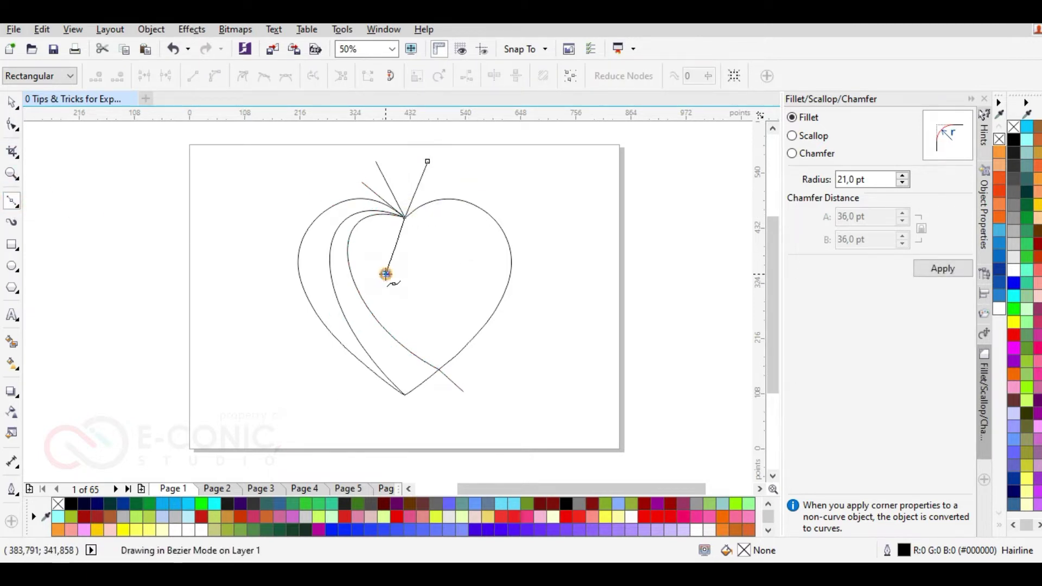
double_click(415, 303)
click(488, 319)
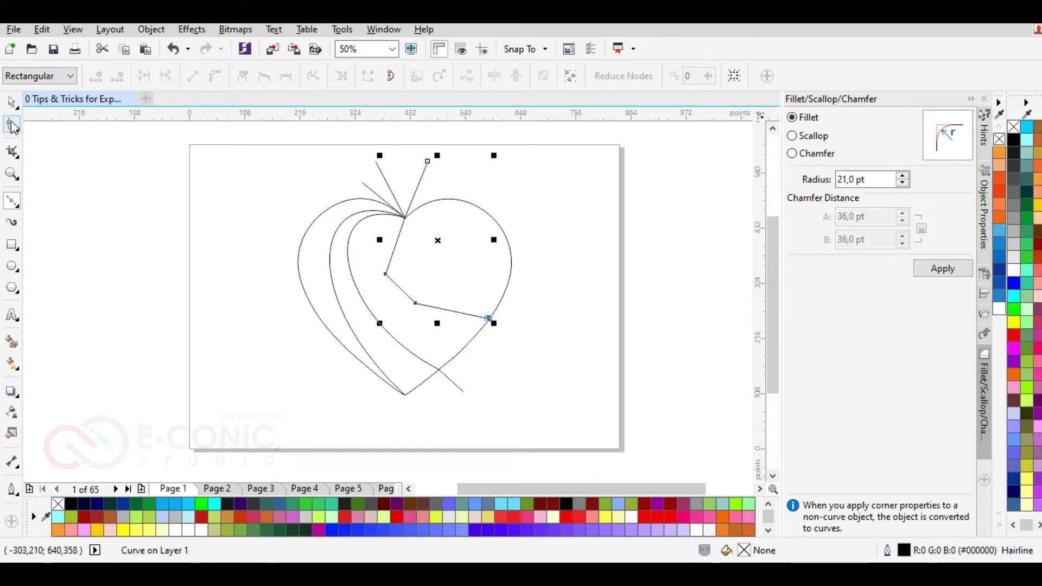
- Convert the third line's segments ending at its two inner nodes to curves
click(12, 126)
click(386, 274)
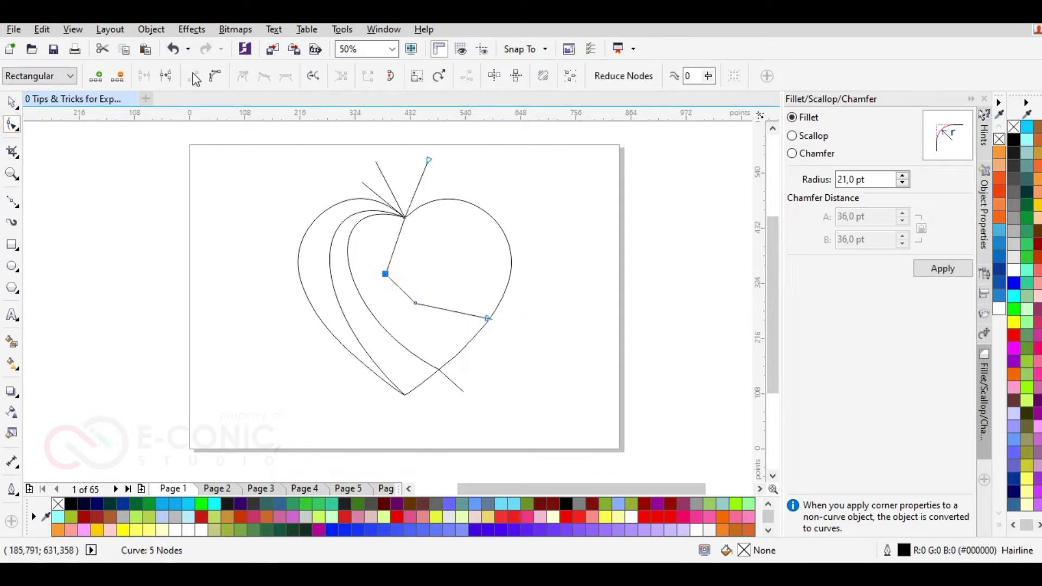
click(216, 78)
click(415, 303)
click(214, 76)
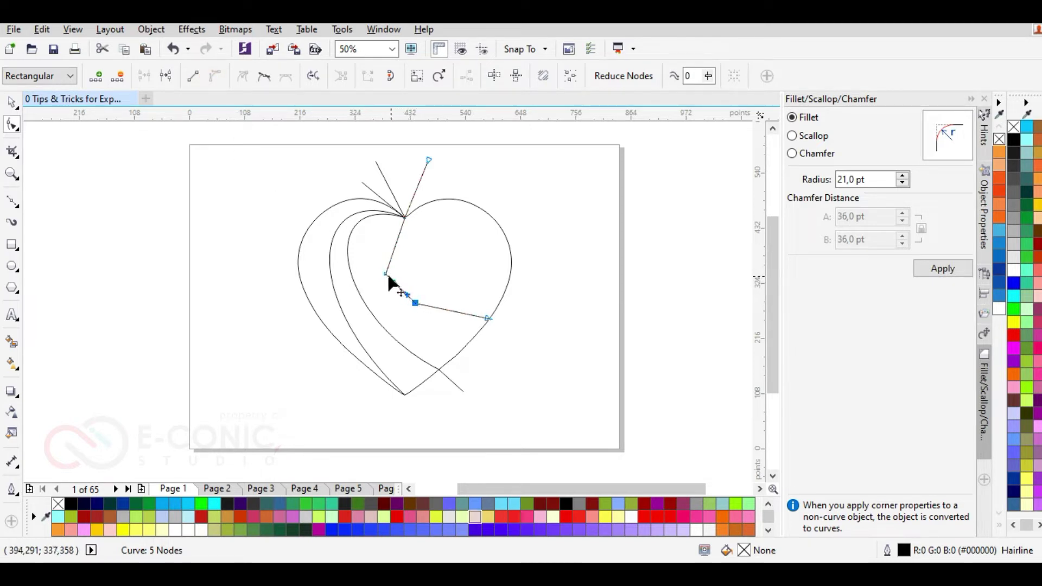
- Bend the third line's segment below the notch outward to the left into a rounded arc
scroll(395, 244, up, 3)
drag(408, 266, 351, 262)
drag(375, 347, 340, 321)
scroll(396, 304, down, 2)
scroll(402, 250, up, 2)
- Adjust the heart outline's curve handle just right of the top notch so it flows into the third curve
click(448, 244)
click(427, 258)
drag(445, 249, 447, 244)
click(490, 212)
click(428, 258)
drag(470, 221, 438, 237)
scroll(458, 238, up, 1)
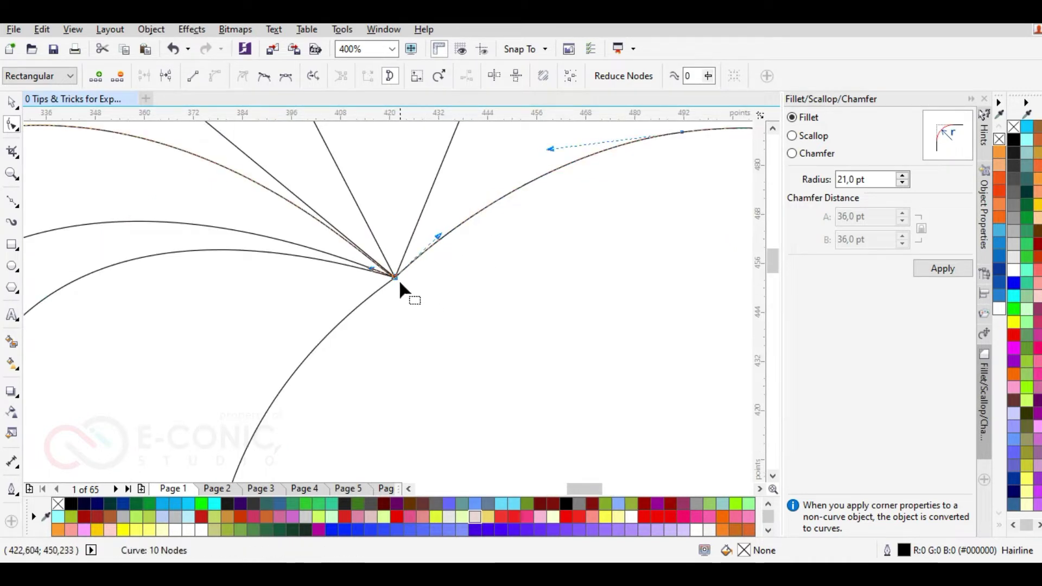
scroll(312, 343, down, 3)
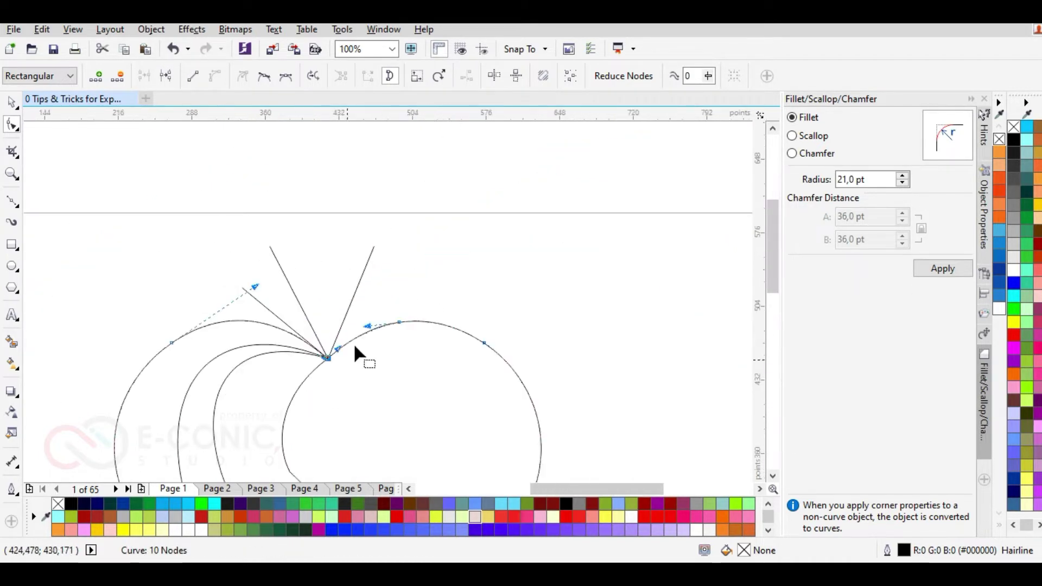
scroll(349, 418, up, 1)
- Refine the handles of the third curve's upper segment into a smooth, rounder arc from the notch to the first inner node
click(315, 385)
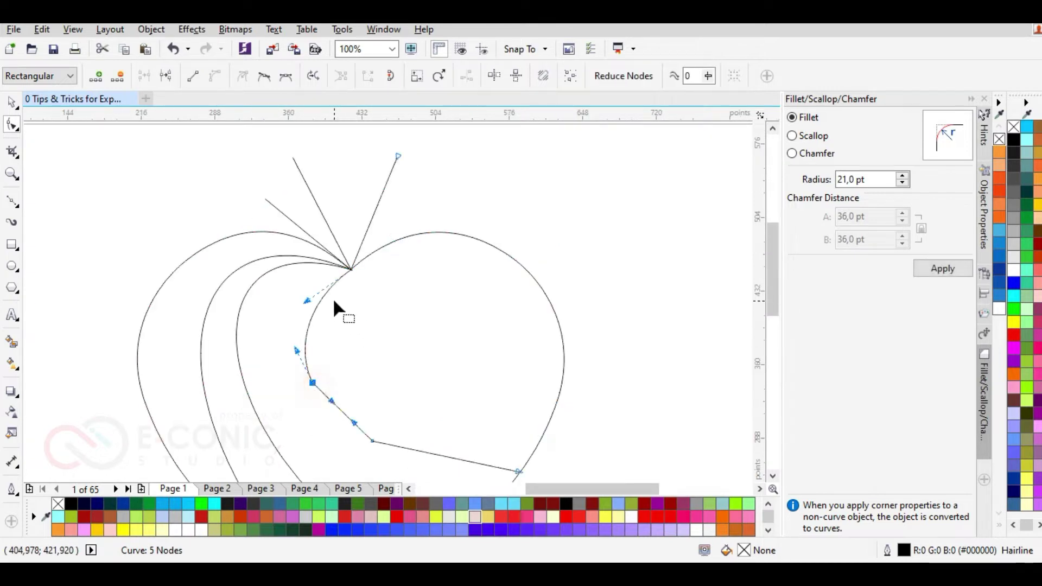
scroll(333, 299, up, 2)
drag(222, 302, 236, 302)
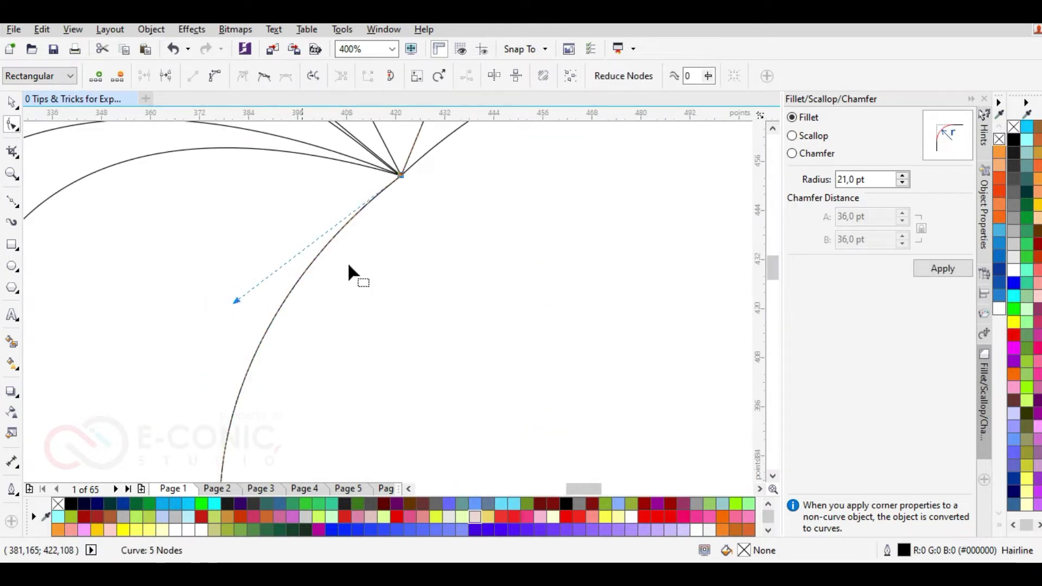
scroll(376, 259, down, 2)
drag(344, 351, 306, 334)
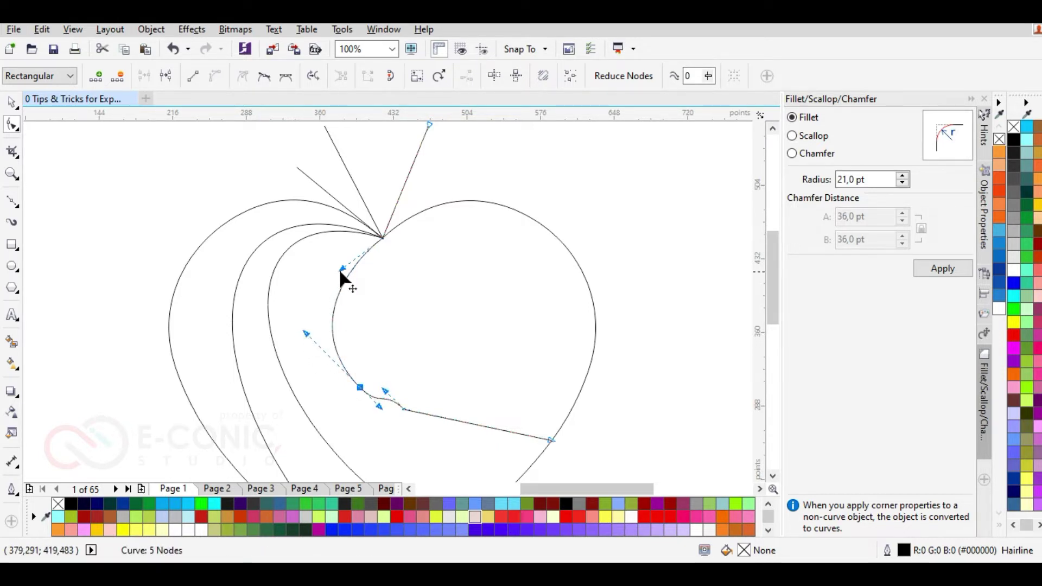
drag(340, 271, 331, 271)
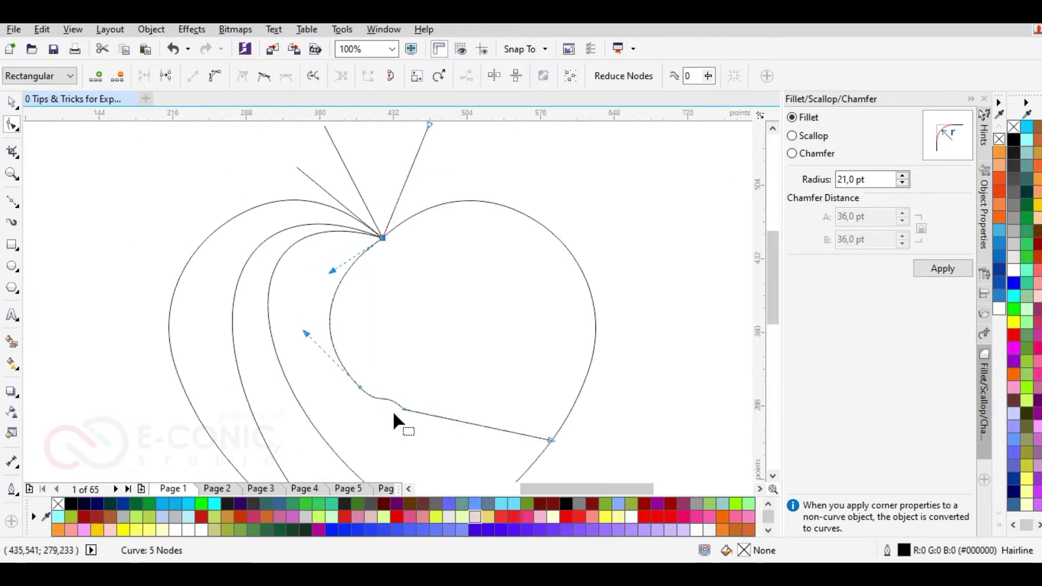
- Move the third curve's first inner node up and outward to the left, and reshape the segment from the notch into a shallow arc
drag(361, 393, 309, 370)
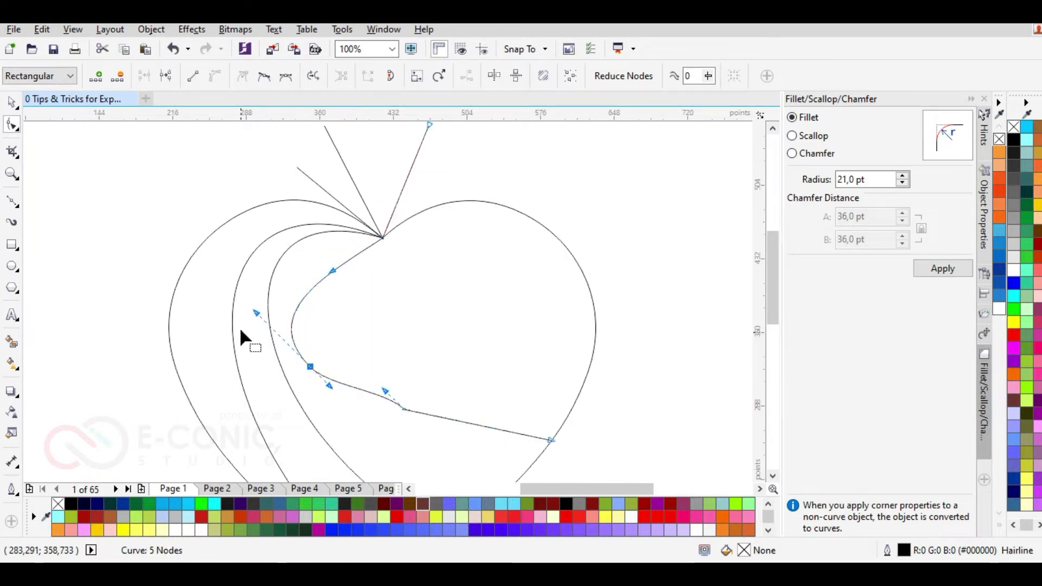
drag(258, 314, 322, 295)
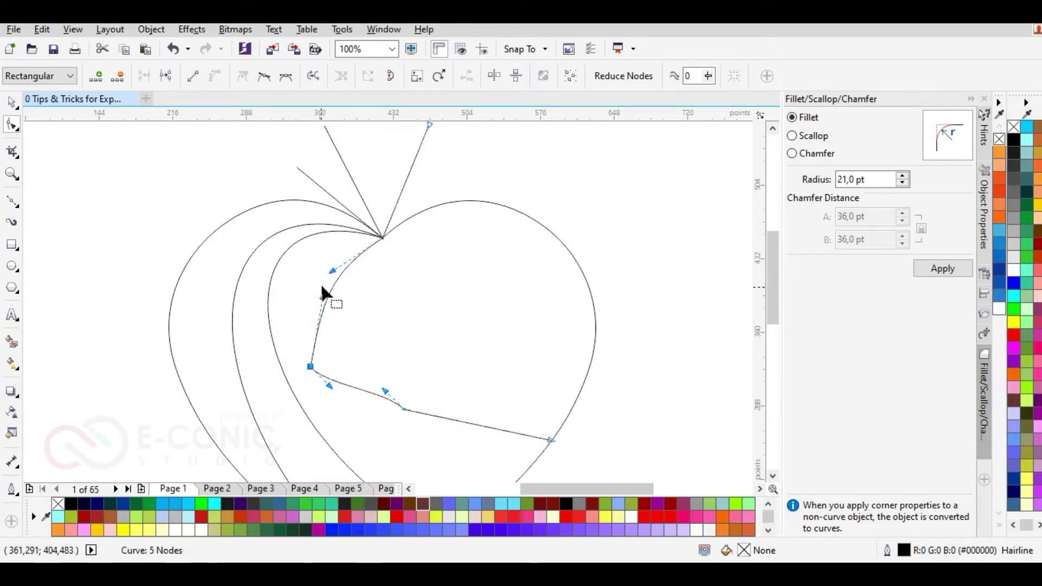
scroll(321, 286, up, 1)
drag(342, 257, 356, 267)
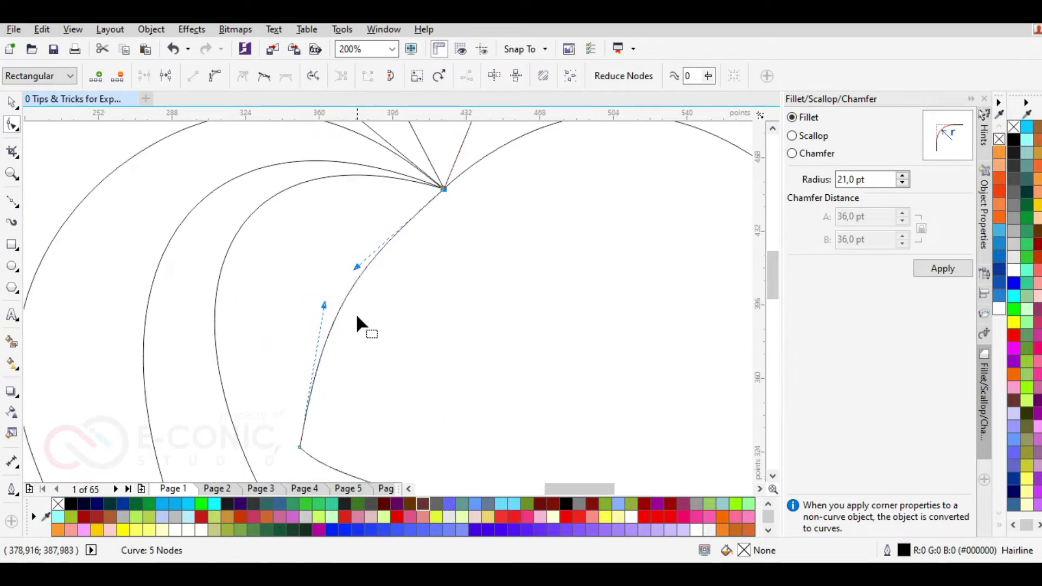
drag(323, 307, 306, 332)
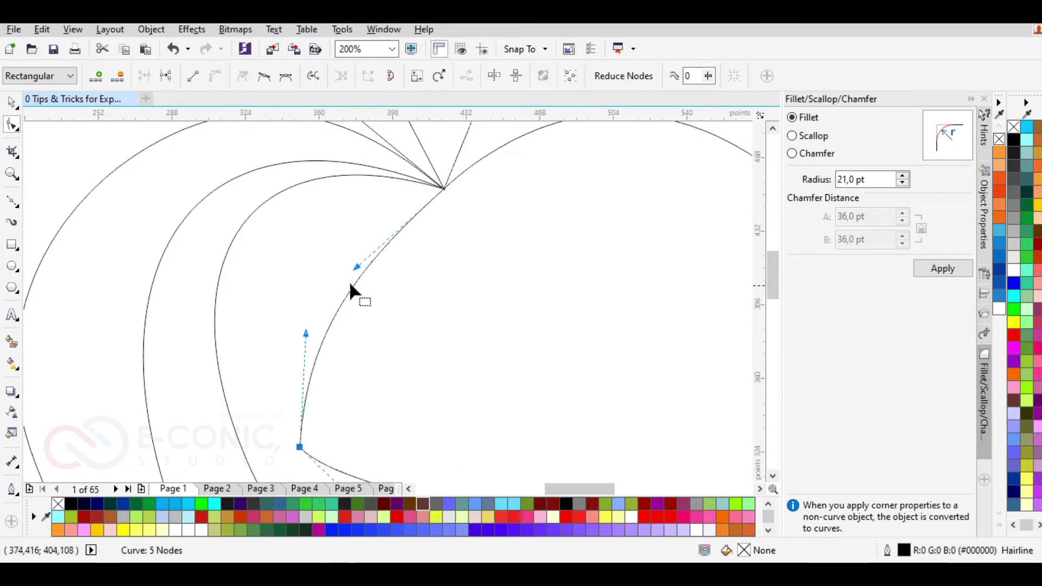
scroll(352, 270, down, 1)
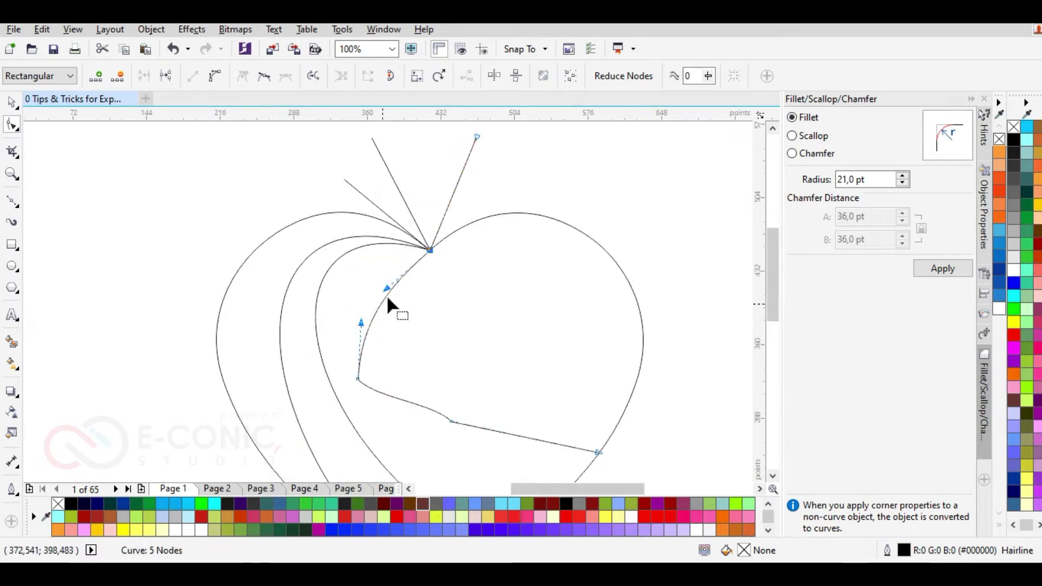
- Fine-tune both handles of the third curve's upper segment so the arc from the notch bulges slightly further left
scroll(427, 260, up, 1)
drag(292, 391, 281, 397)
drag(342, 320, 338, 319)
scroll(437, 358, down, 1)
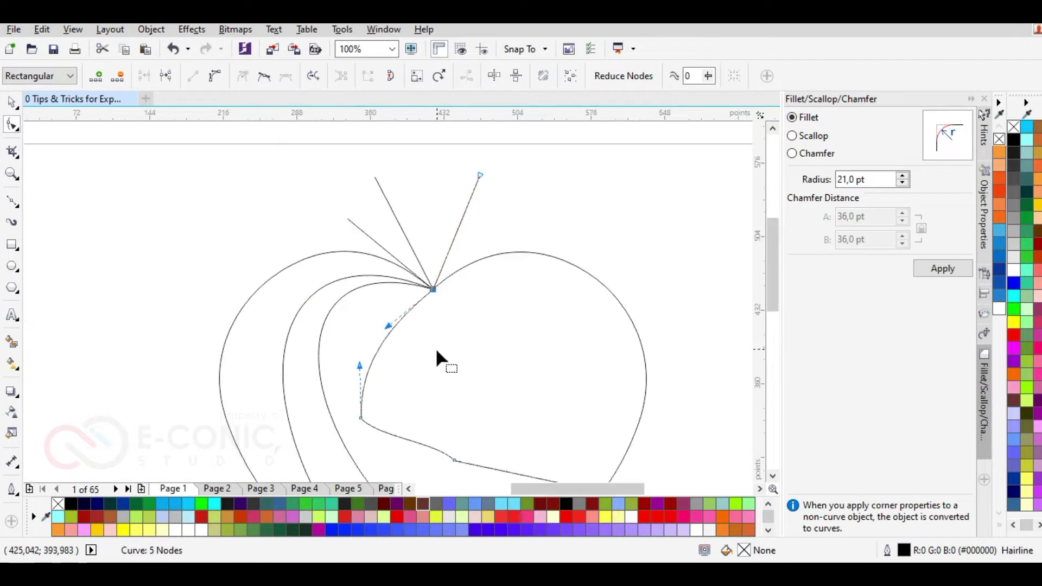
- Move the third curve's second inner node down and to the left, with a straight short segment leading to it
drag(446, 456, 410, 468)
click(438, 423)
scroll(451, 429, down, 1)
click(430, 448)
click(525, 461)
scroll(359, 281, down, 1)
scroll(420, 400, up, 1)
scroll(404, 282, up, 1)
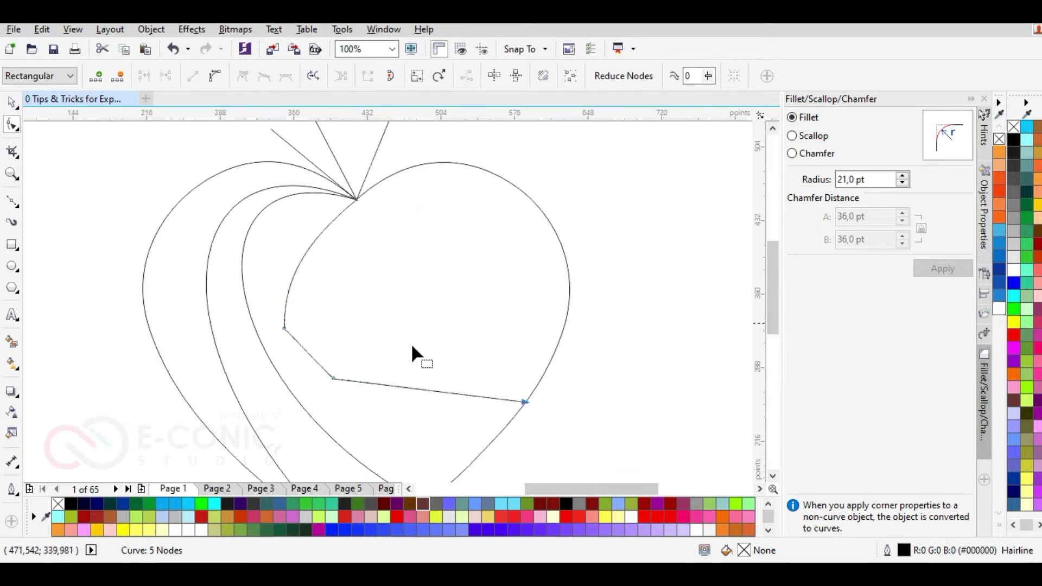
- Bend the third curve's last segment upward into an arch reaching the heart's right edge and adjust its handles
drag(422, 391, 402, 284)
click(525, 402)
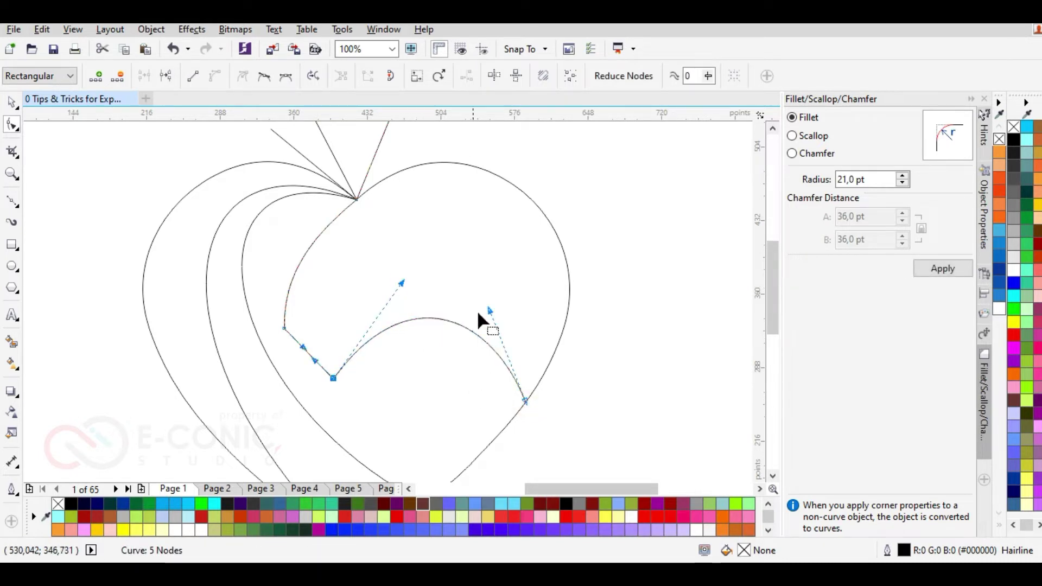
mouse_move(518, 327)
mouse_down()
mouse_move(503, 310)
mouse_move(534, 329)
mouse_up()
click(526, 402)
drag(403, 286, 406, 259)
- Adjust the third curve's handles at the notch and first inner node for a smoother upper segment
scroll(345, 217, up, 1)
click(367, 183)
drag(277, 257, 304, 220)
drag(219, 335, 215, 336)
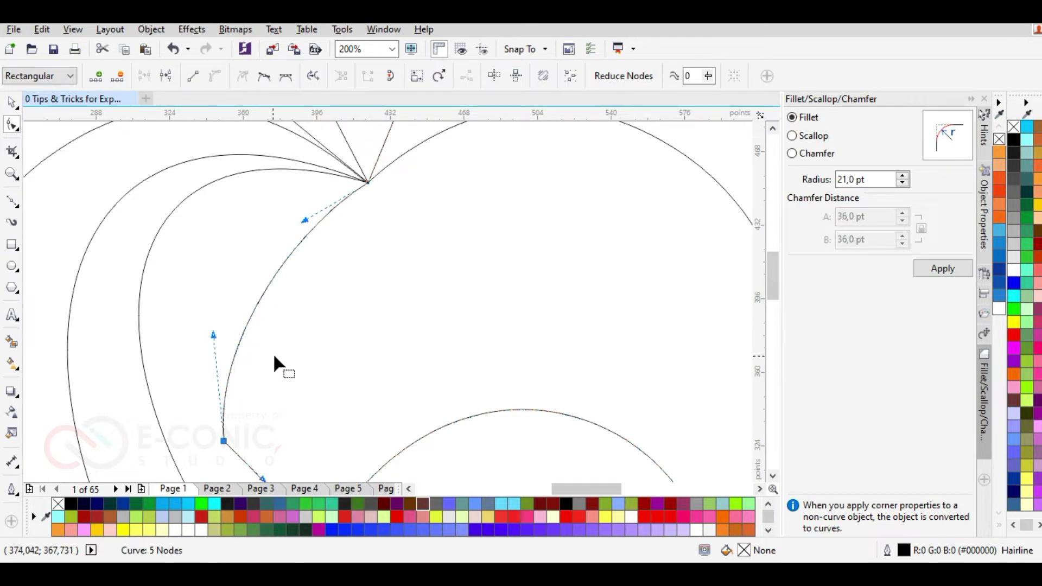
scroll(277, 356, down, 1)
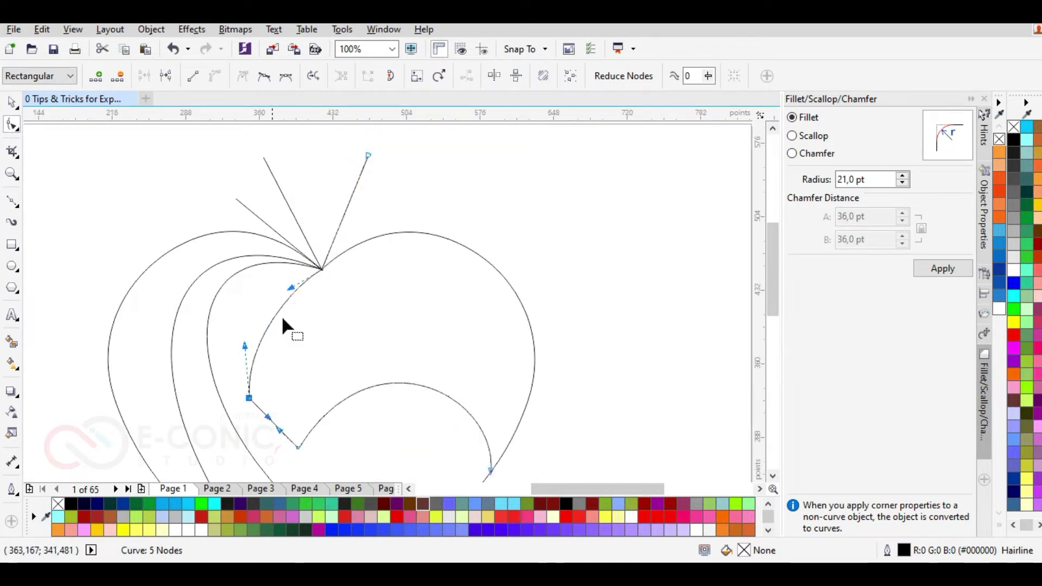
scroll(302, 272, up, 1)
drag(277, 300, 277, 303)
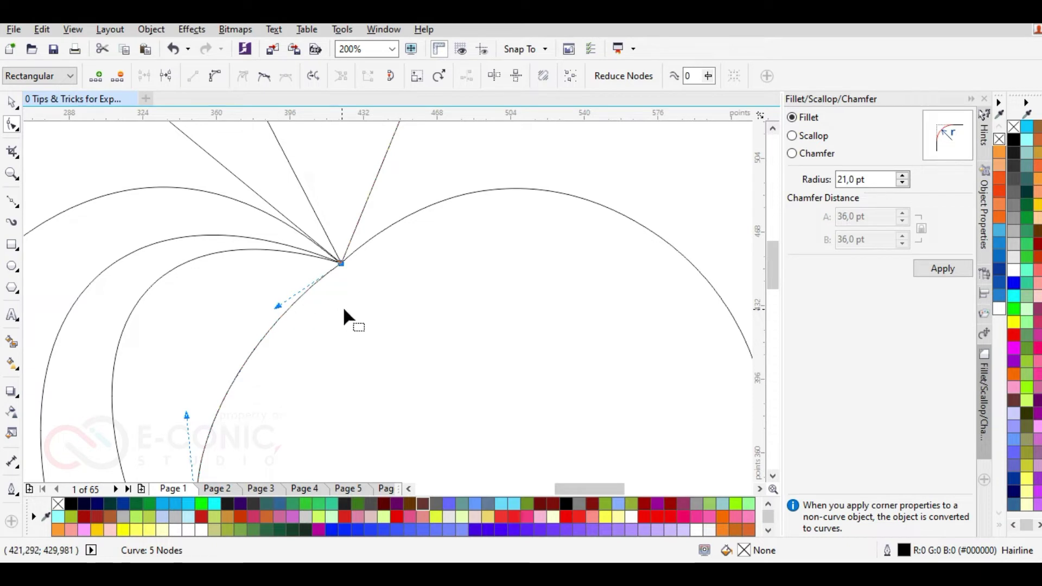
click(345, 308)
scroll(346, 309, down, 1)
scroll(415, 276, down, 1)
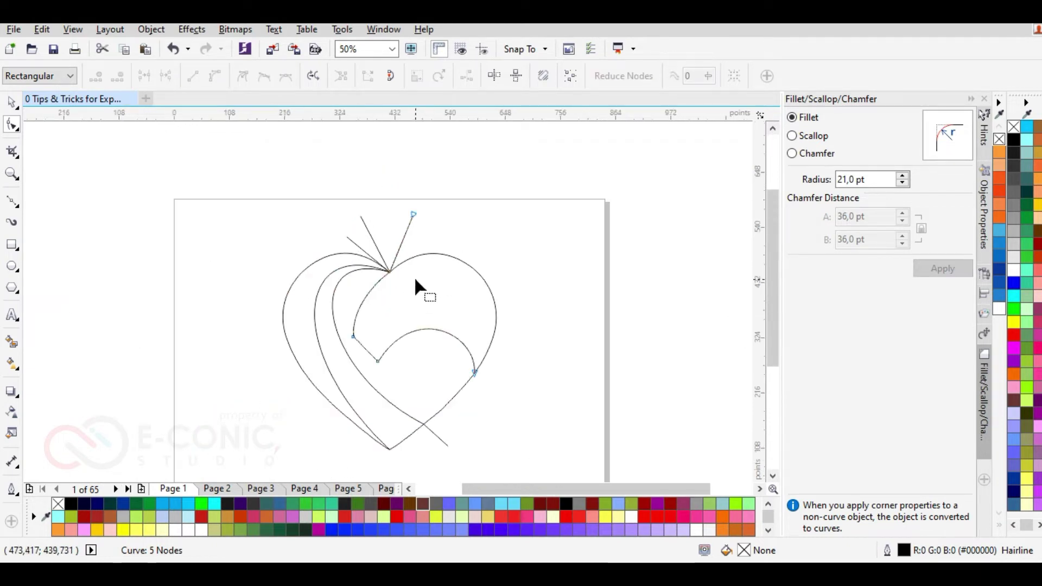
- Draw a fourth four-node line from just below the third curve's second inner node, through that node, across and past the heart's right edge
scroll(418, 280, up, 1)
click(12, 201)
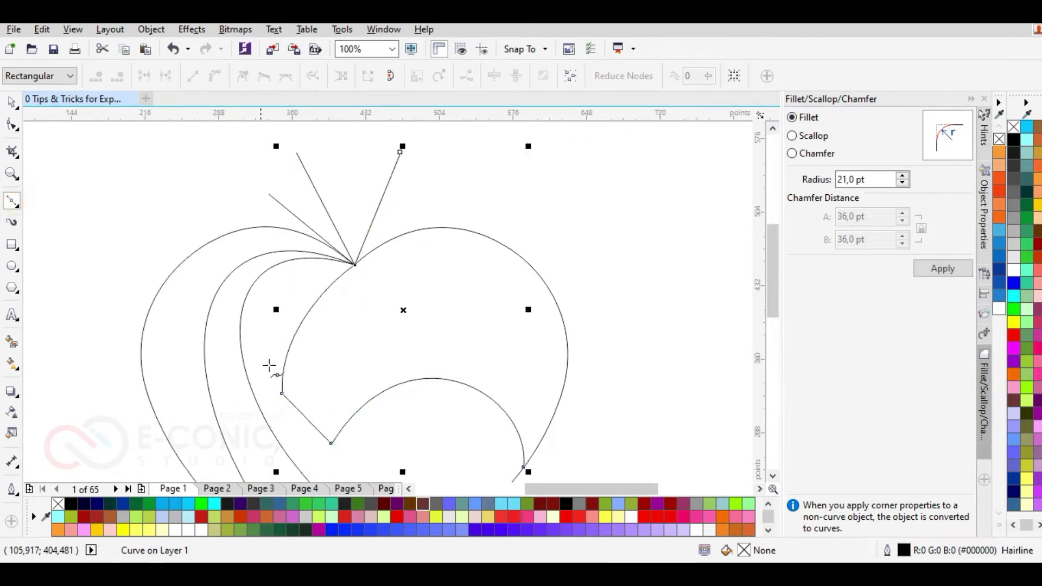
click(326, 464)
click(332, 444)
key(space)
key(space)
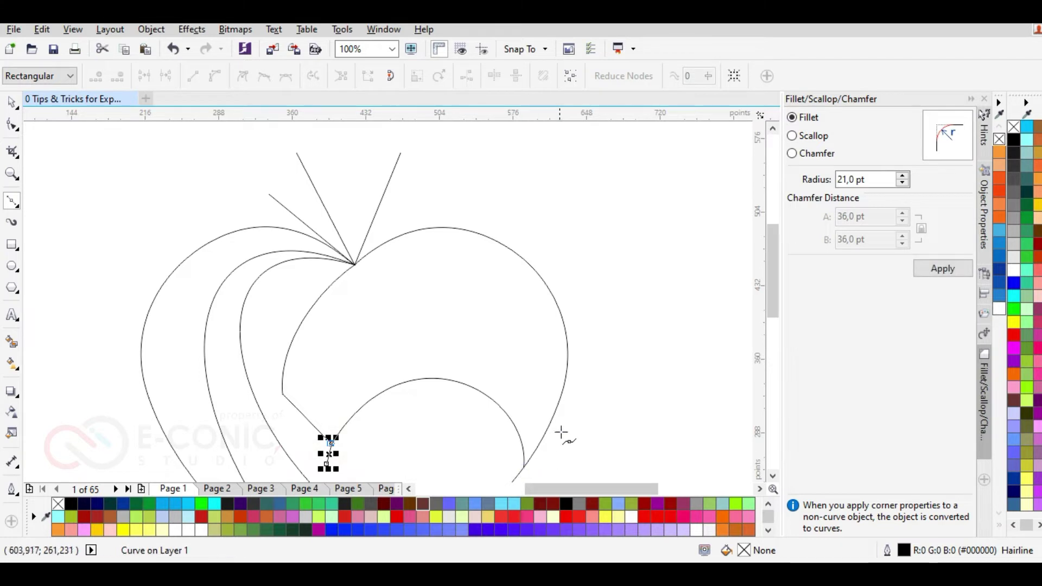
click(558, 403)
click(581, 426)
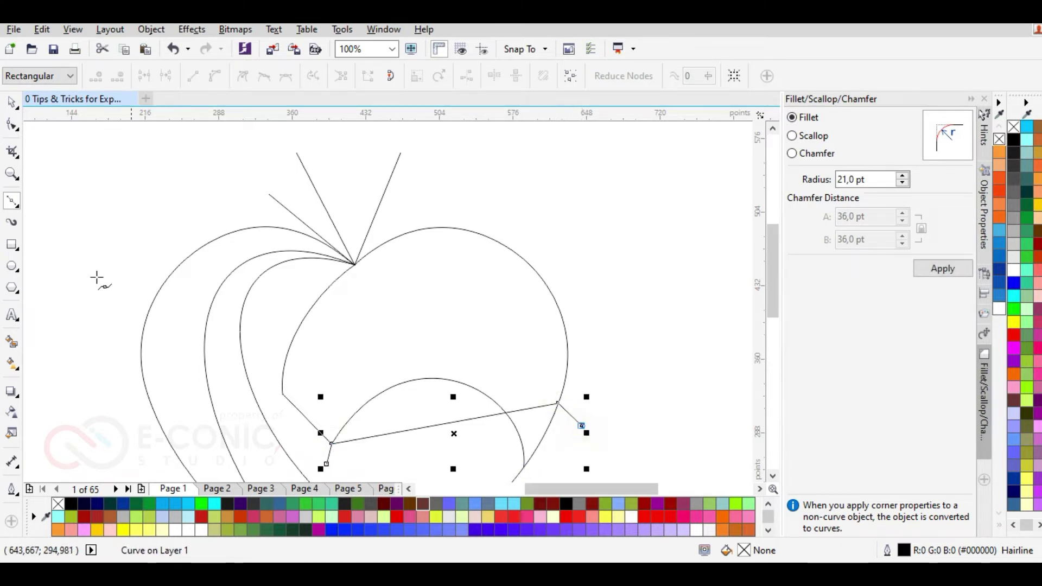
- Convert the fourth line's long middle segment to a curve and bend it upward into a tall arch above the third curve's arch
click(18, 125)
click(331, 443)
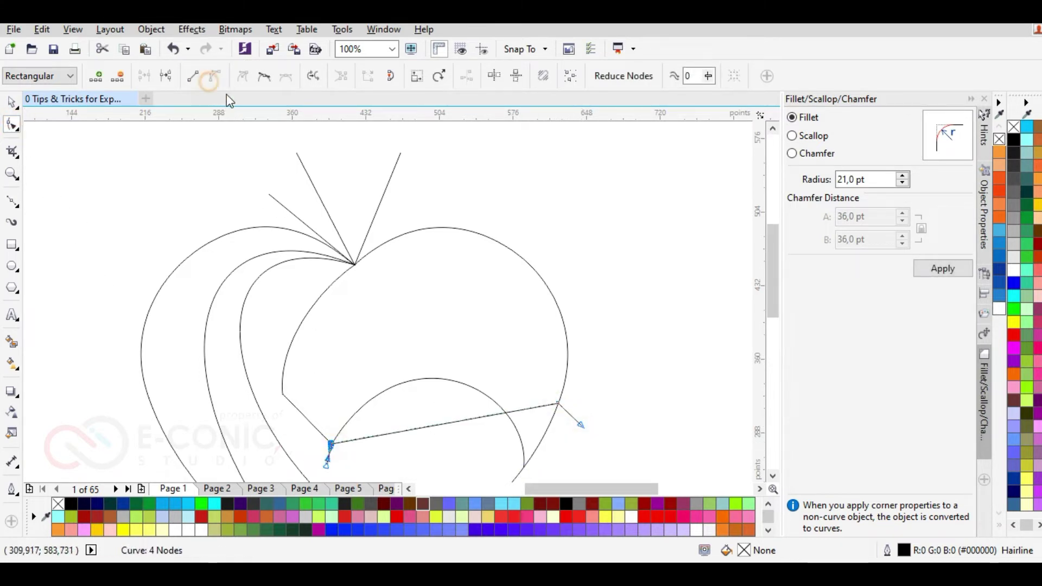
click(558, 402)
click(215, 75)
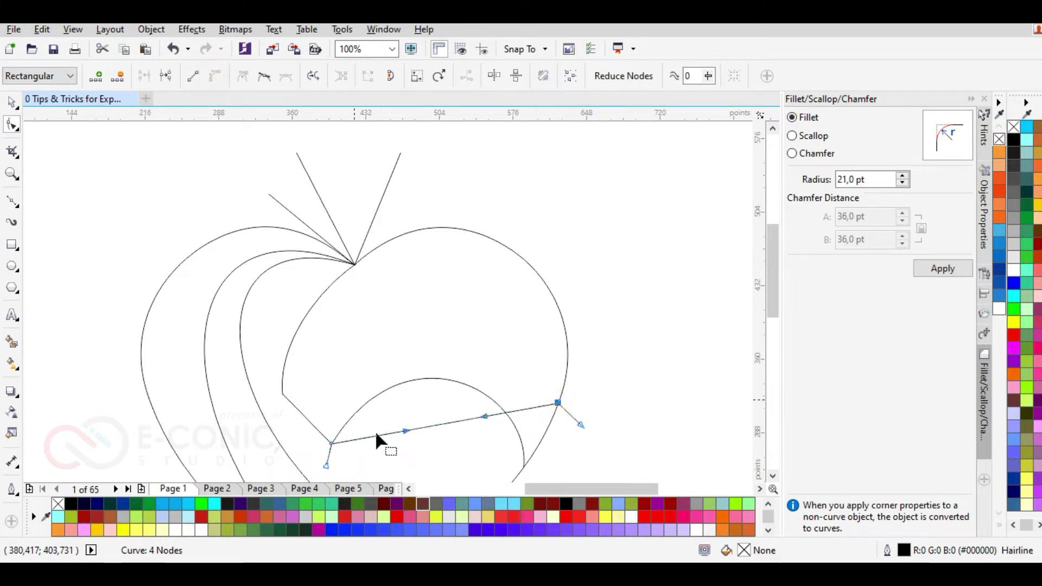
click(444, 391)
click(557, 403)
drag(450, 422, 426, 296)
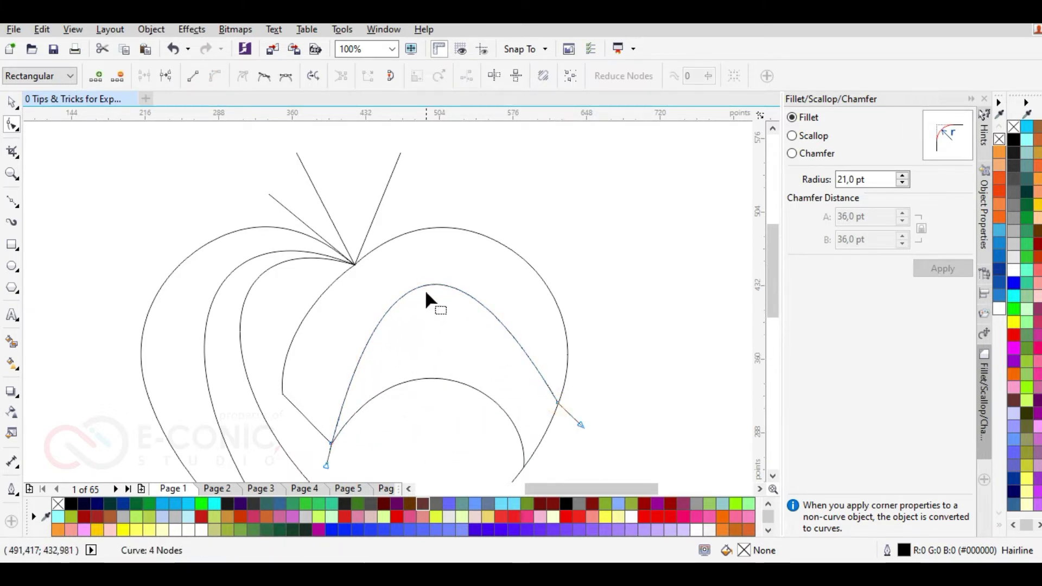
- Round out the fourth curve's arch with its two handles and move its right inner node down beside the heart's lower right edge
click(558, 403)
drag(455, 227, 588, 236)
drag(381, 260, 339, 224)
drag(554, 400, 553, 451)
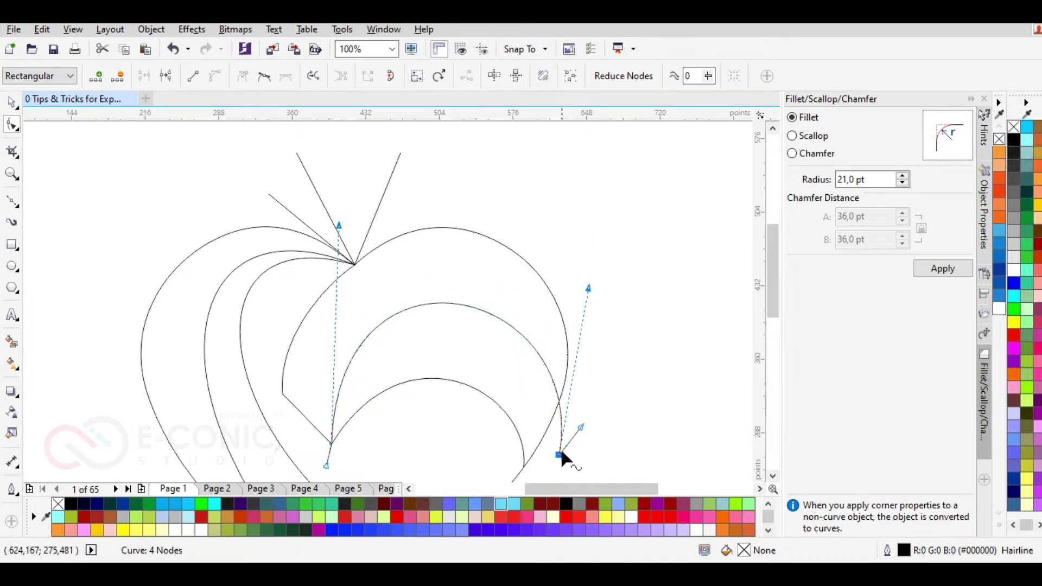
drag(554, 457, 541, 459)
drag(337, 229, 339, 191)
drag(575, 295, 618, 268)
drag(546, 459, 534, 432)
drag(605, 244, 630, 212)
click(332, 399)
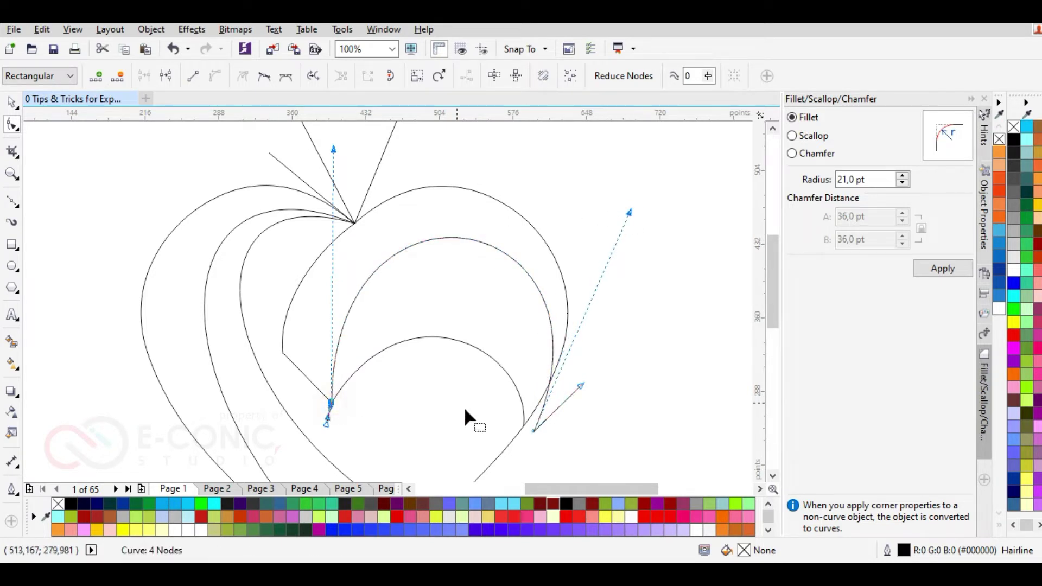
- Lower the third curve's two inner nodes, shifting the second one right past the fourth curve's left end
click(522, 423)
mouse_move(331, 402)
mouse_down()
mouse_move(322, 422)
mouse_move(328, 412)
mouse_up()
drag(282, 352, 288, 387)
click(329, 413)
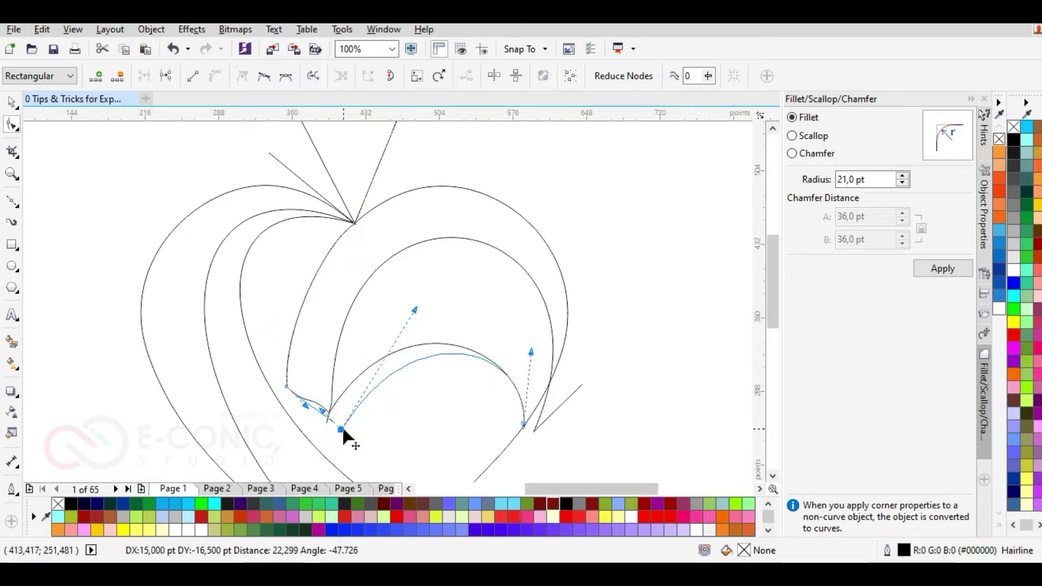
drag(329, 412, 345, 419)
- Extend the third curve's handle at the notch down and to the left to reshape its upper segment
scroll(328, 234, up, 4)
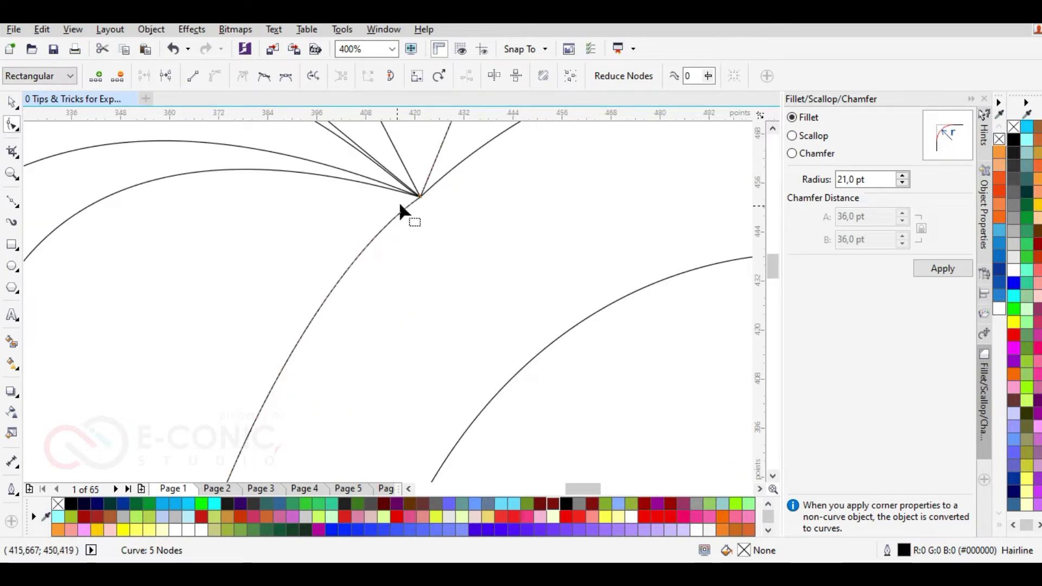
drag(288, 288, 246, 345)
click(398, 316)
scroll(433, 306, down, 4)
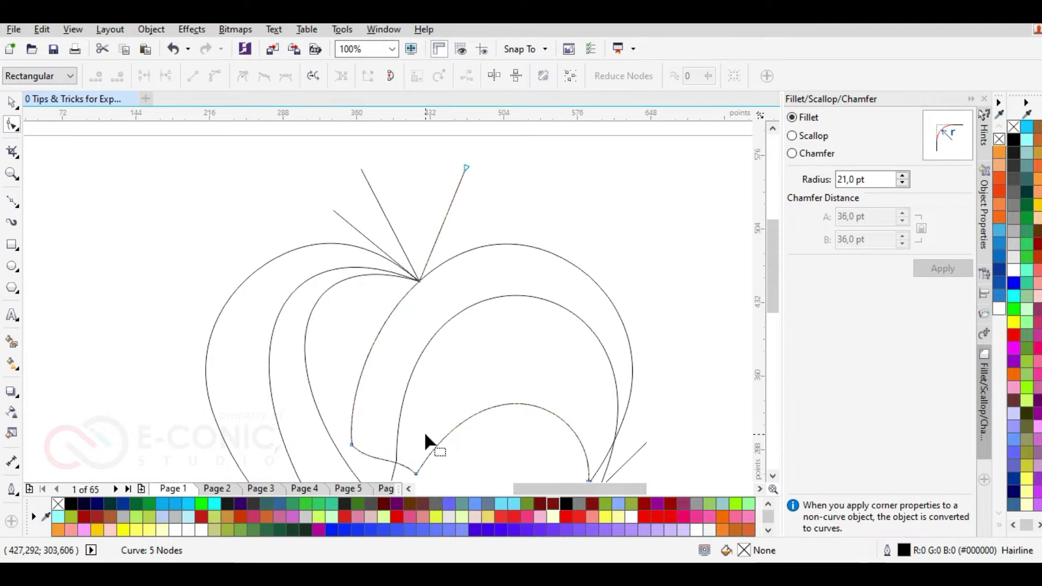
- Straighten the third curve's short segment between its inner nodes by pulling both handles back onto the nodes
scroll(320, 385, down, 2)
scroll(351, 388, up, 2)
scroll(360, 383, up, 2)
scroll(372, 367, down, 2)
click(373, 369)
scroll(372, 369, up, 1)
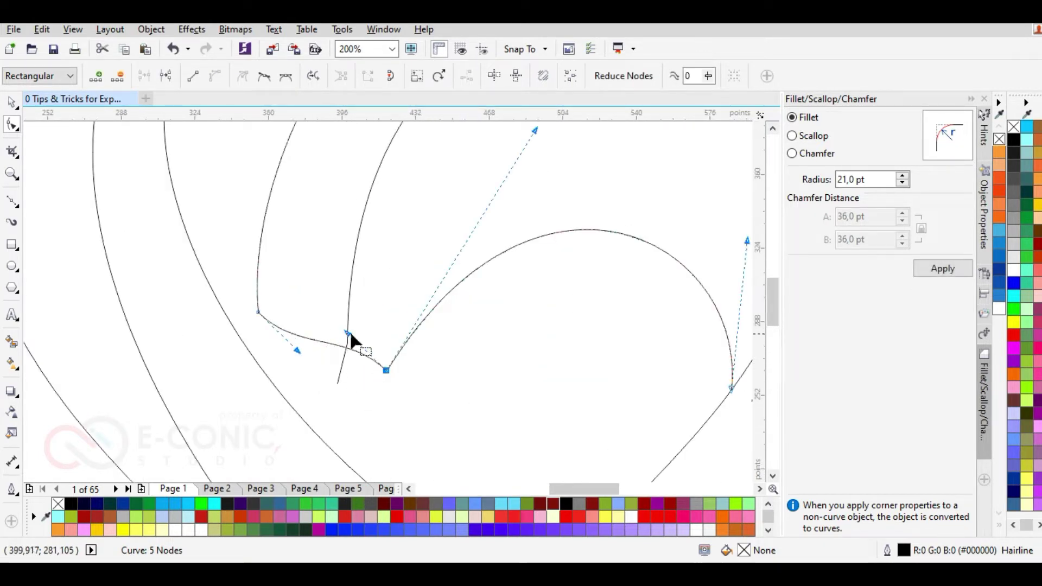
drag(332, 350, 374, 367)
drag(297, 351, 260, 313)
scroll(386, 367, down, 1)
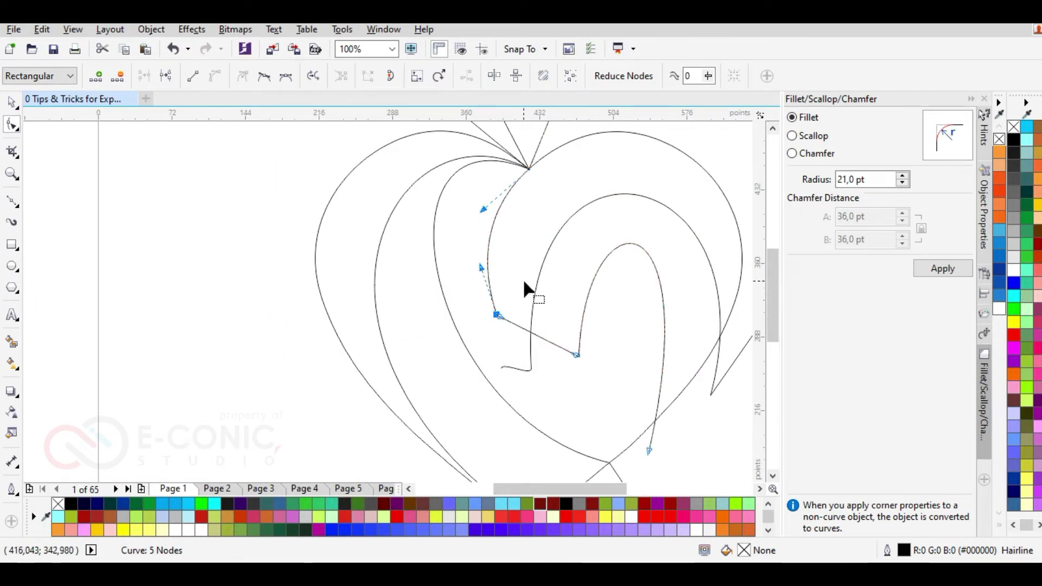
- Raise the third curve's second inner node, shift the arch's end node right, and shorten the handles into a lower, wider arch
drag(568, 352, 571, 334)
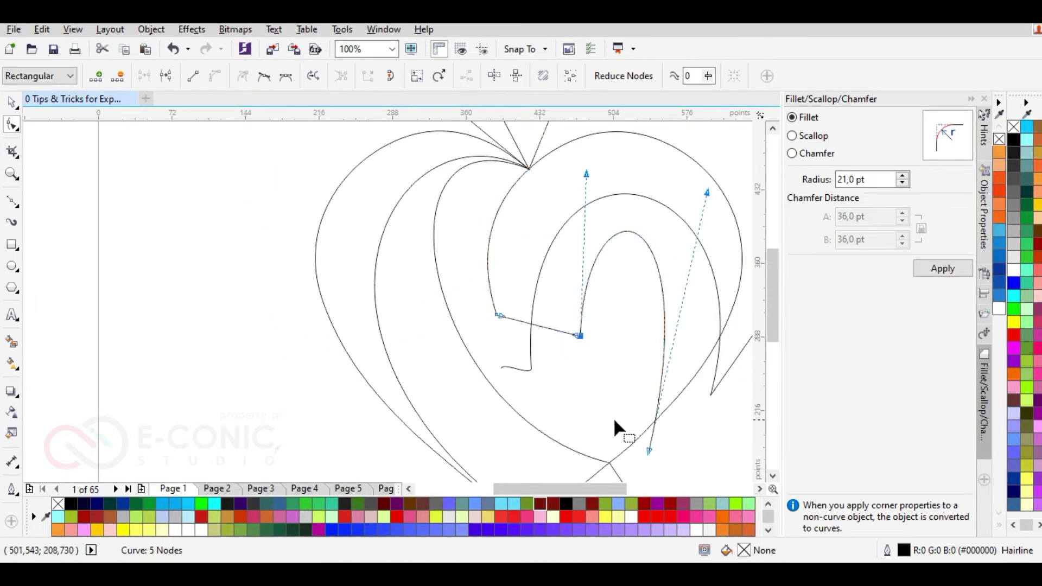
drag(649, 451, 679, 457)
drag(586, 176, 584, 276)
drag(739, 202, 735, 237)
- Move both inner nodes of the third curve upward, placing the straight short segment higher inside the heart
drag(494, 313, 492, 265)
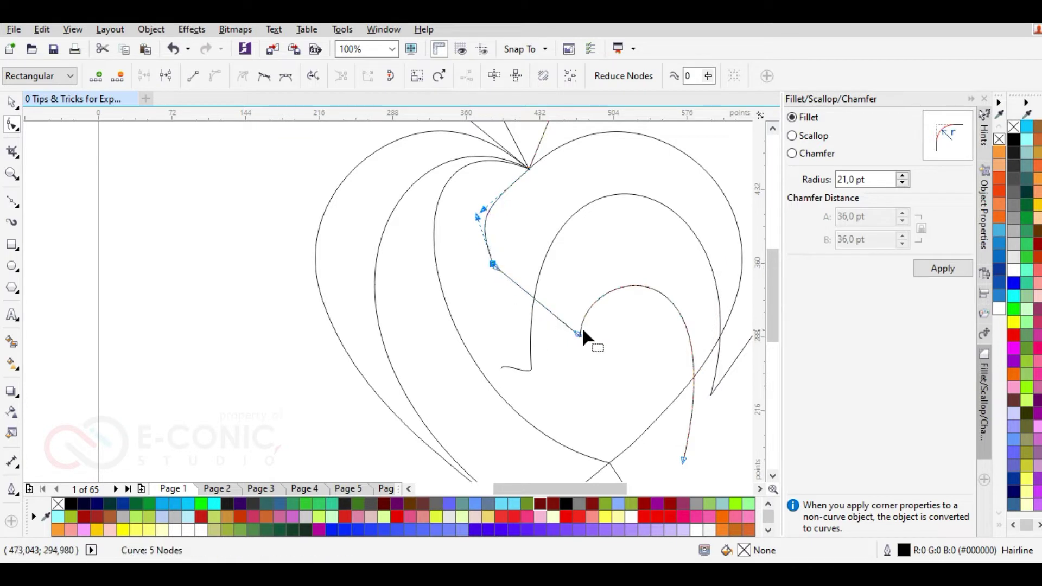
drag(578, 336, 568, 311)
click(493, 265)
- Refine the first inner node and handles of the third curve's upper segment into a smooth arc from the notch
scroll(481, 180, up, 2)
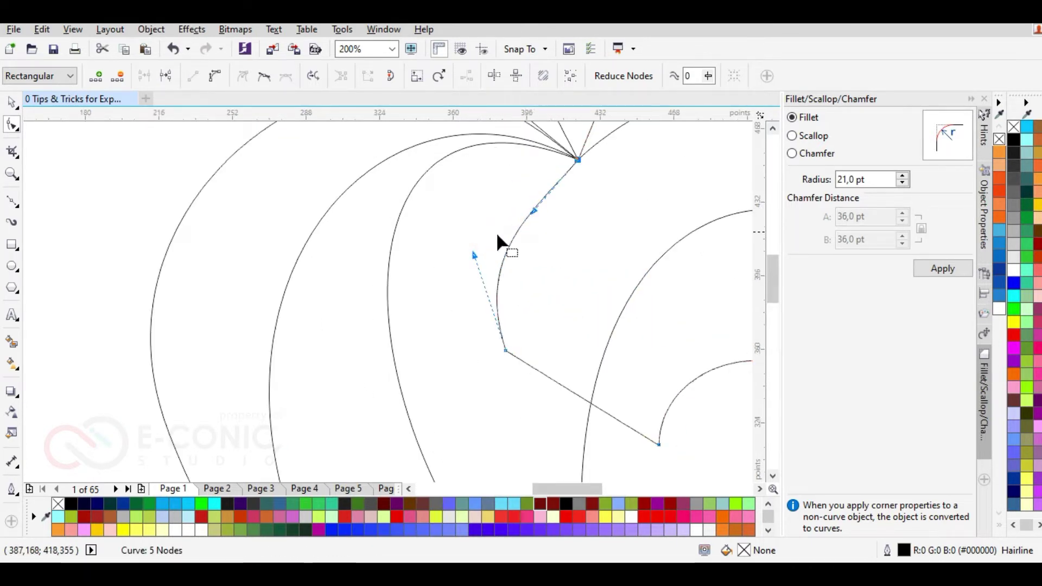
drag(473, 253, 497, 255)
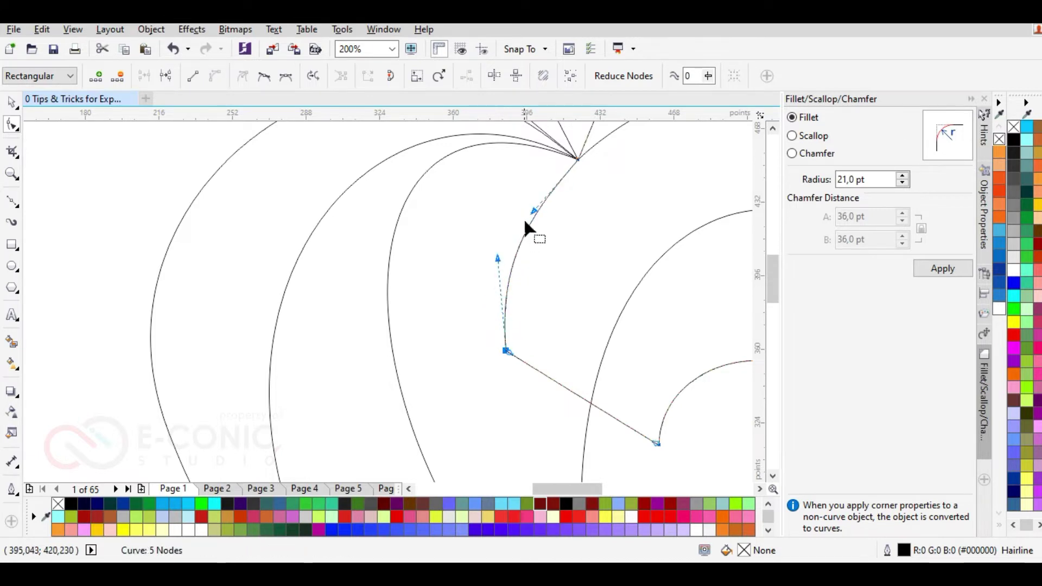
drag(533, 210, 525, 207)
scroll(541, 232, down, 1)
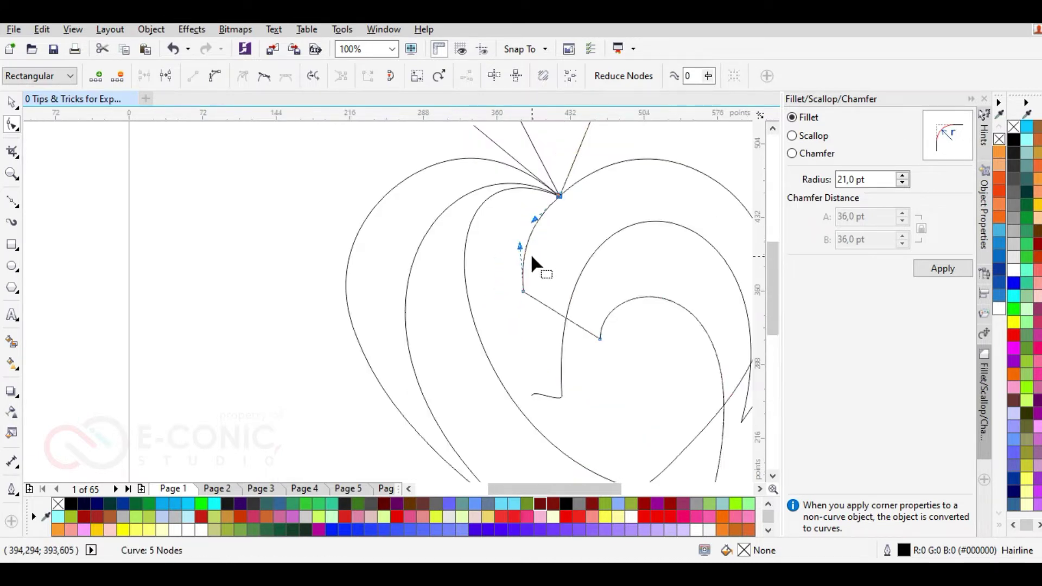
scroll(514, 253, up, 1)
drag(526, 235, 525, 273)
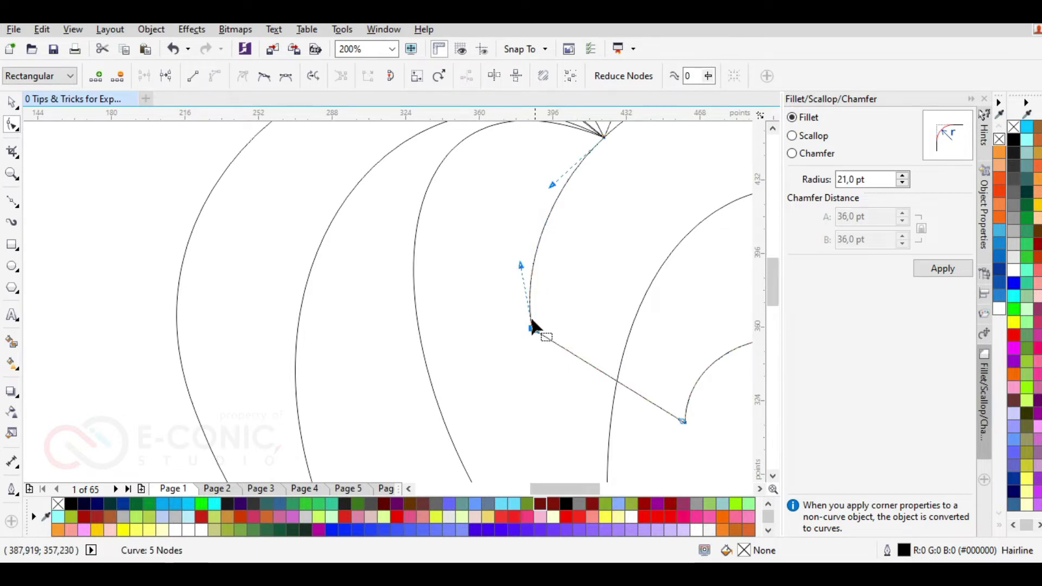
scroll(548, 334, down, 1)
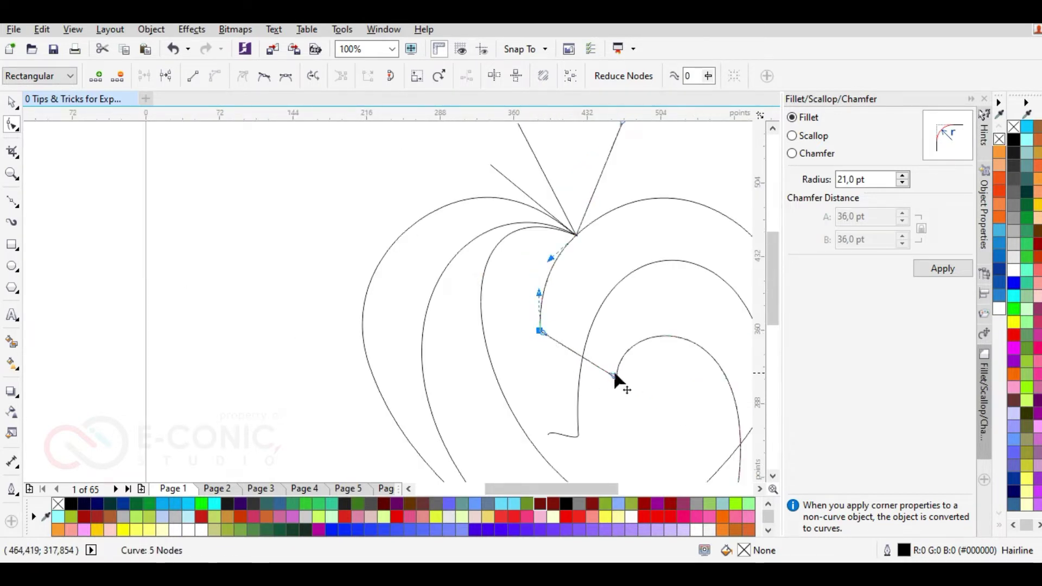
- Lower the third curve's second inner node slightly and lengthen its upper handle to make the inner arch taller
mouse_move(608, 384)
mouse_down()
mouse_move(598, 386)
mouse_move(618, 396)
mouse_up()
click(617, 396)
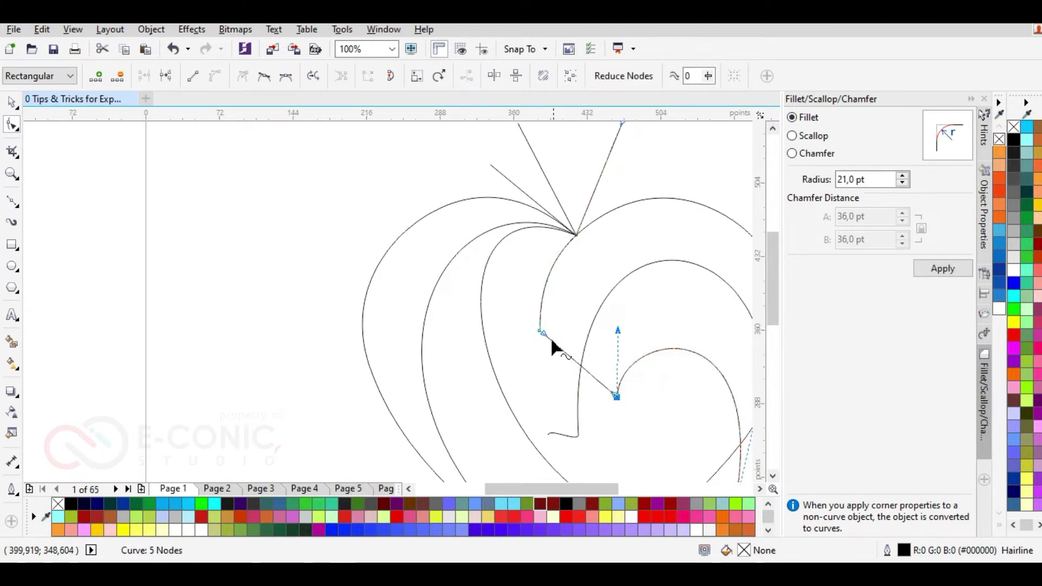
scroll(498, 291, down, 1)
scroll(554, 324, up, 1)
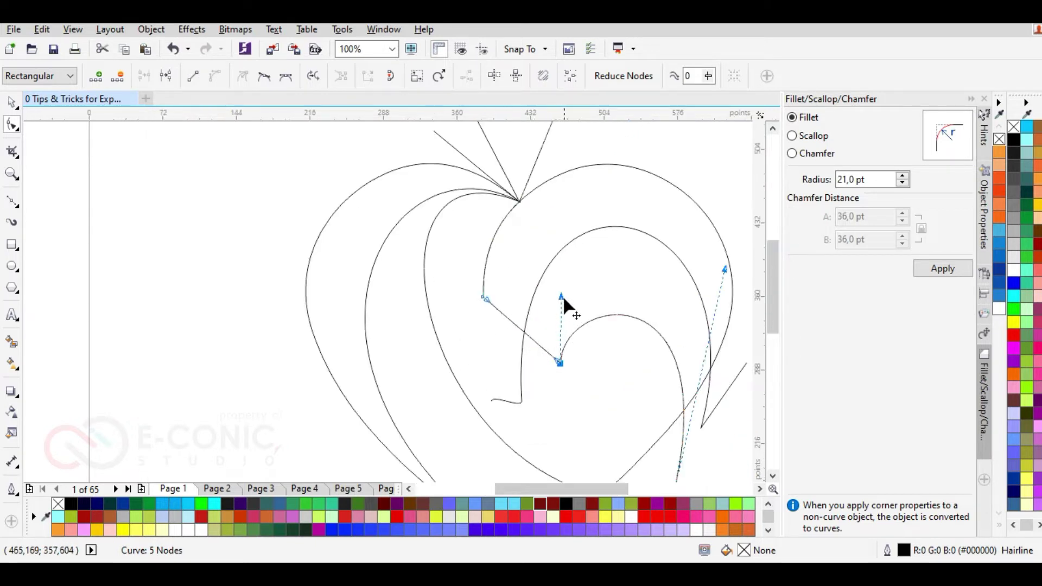
drag(562, 298, 566, 253)
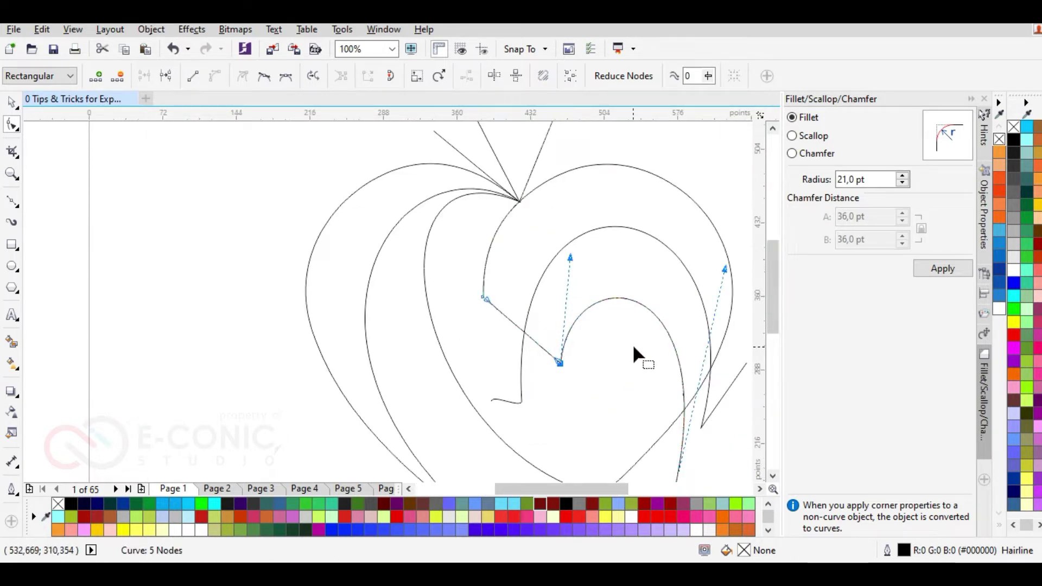
- Pull in the end handle of the third curve's inner arch to give the arch a rounder shape
scroll(632, 344, down, 1)
drag(651, 408, 680, 337)
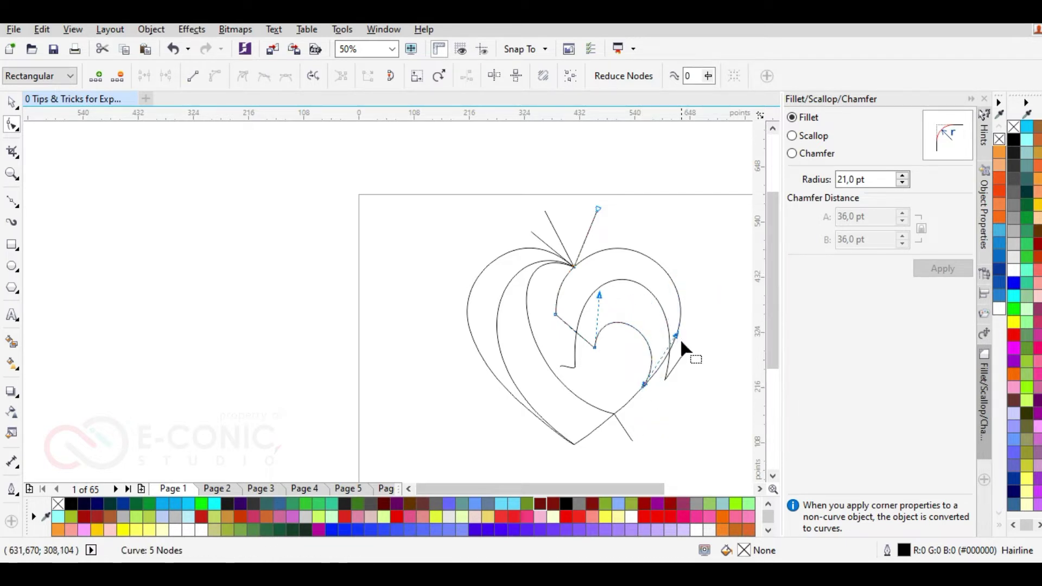
scroll(680, 337, up, 1)
- Move the outer arch curve's inner node onto the third curve's inner node and shift its end node down toward the heart's tip
click(472, 387)
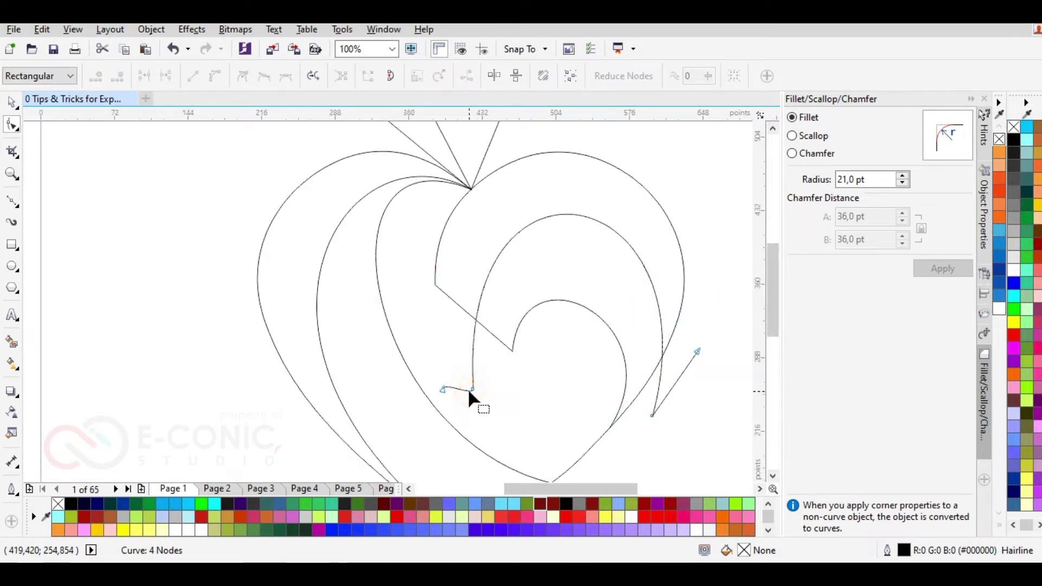
drag(470, 390, 511, 354)
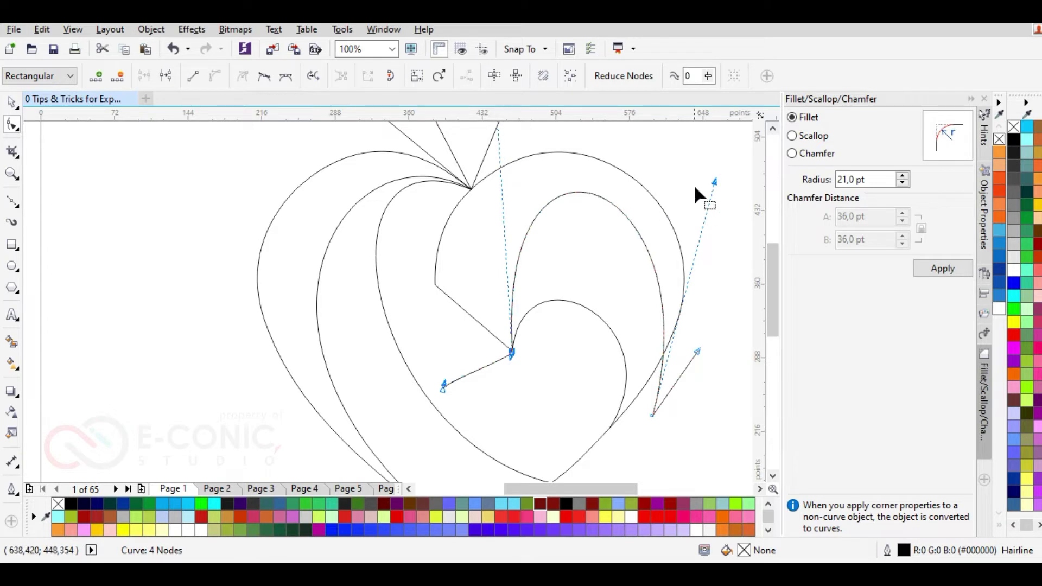
drag(652, 416, 639, 431)
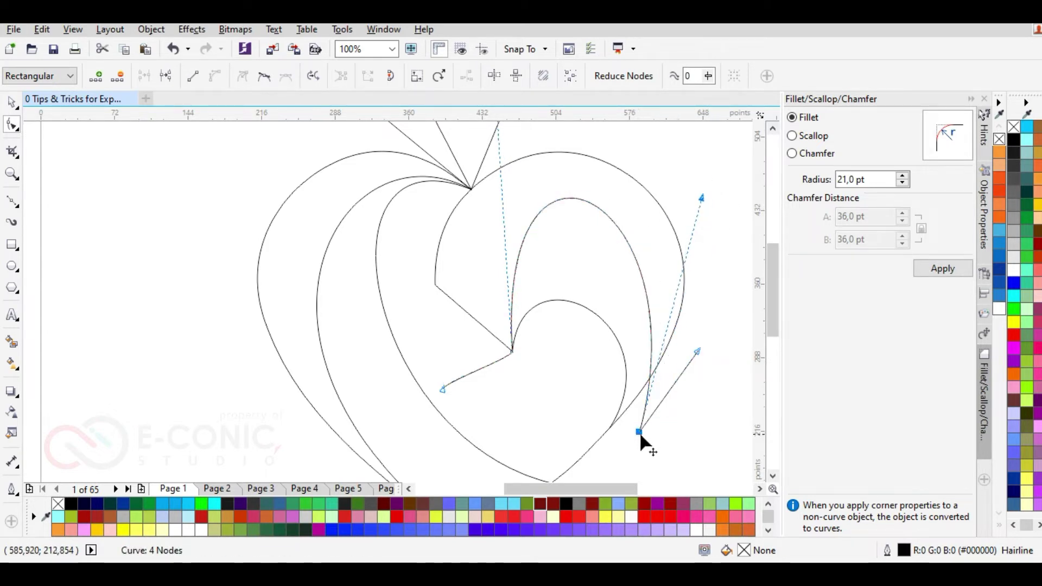
- Lower the outer arch with its inner handle and tilt both handles outward to widen it around the inner arch
scroll(667, 428, down, 1)
drag(583, 263, 581, 323)
scroll(657, 334, up, 1)
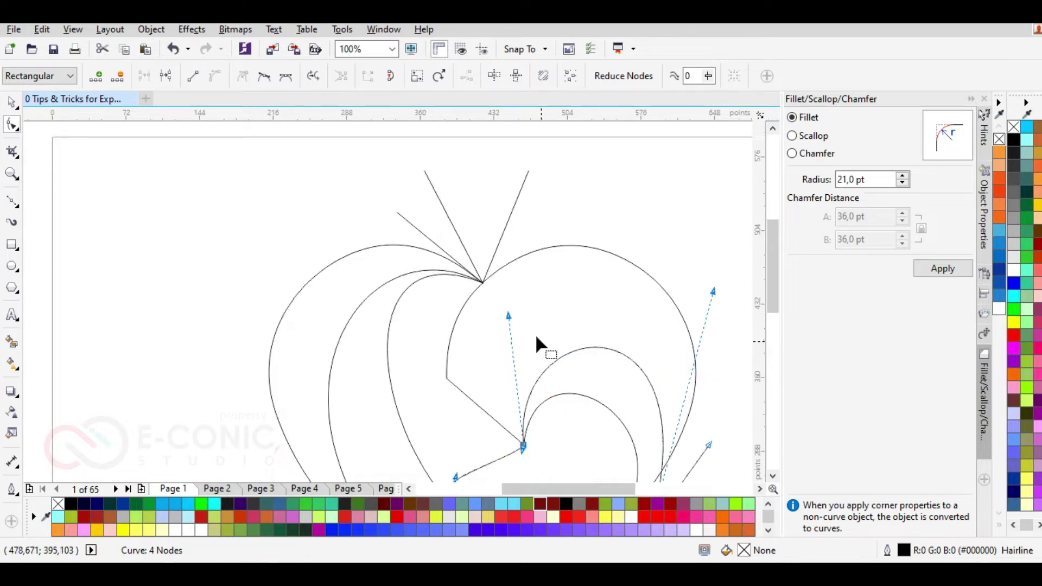
drag(505, 320, 493, 299)
drag(710, 293, 743, 278)
drag(498, 294, 484, 285)
scroll(562, 367, down, 1)
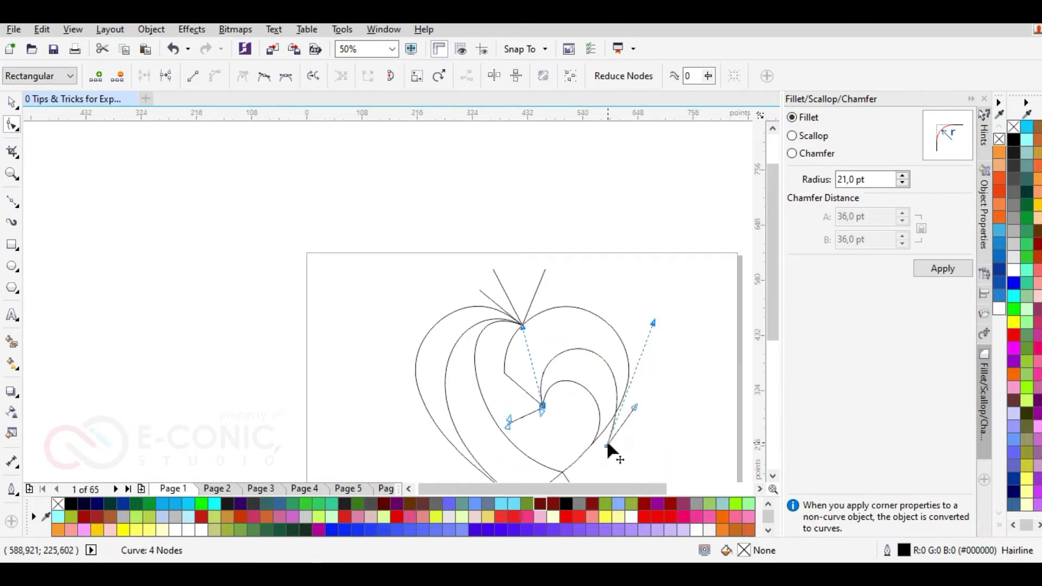
- Slide the inner arch's end node down along the heart's right edge and extend both handles into a taller, narrower arch
scroll(605, 450, up, 1)
double_click(584, 441)
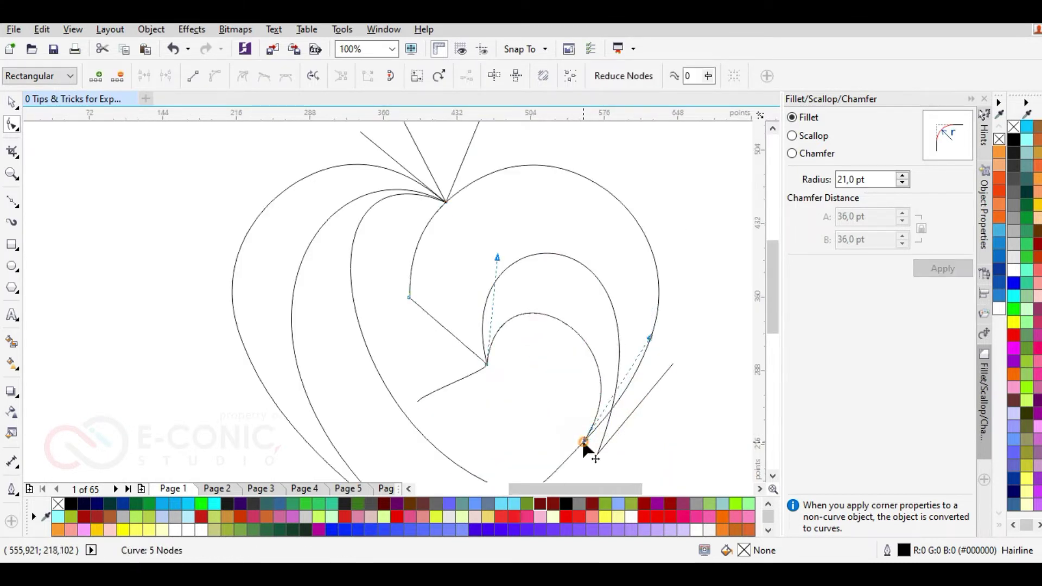
drag(649, 340, 619, 284)
drag(584, 441, 561, 465)
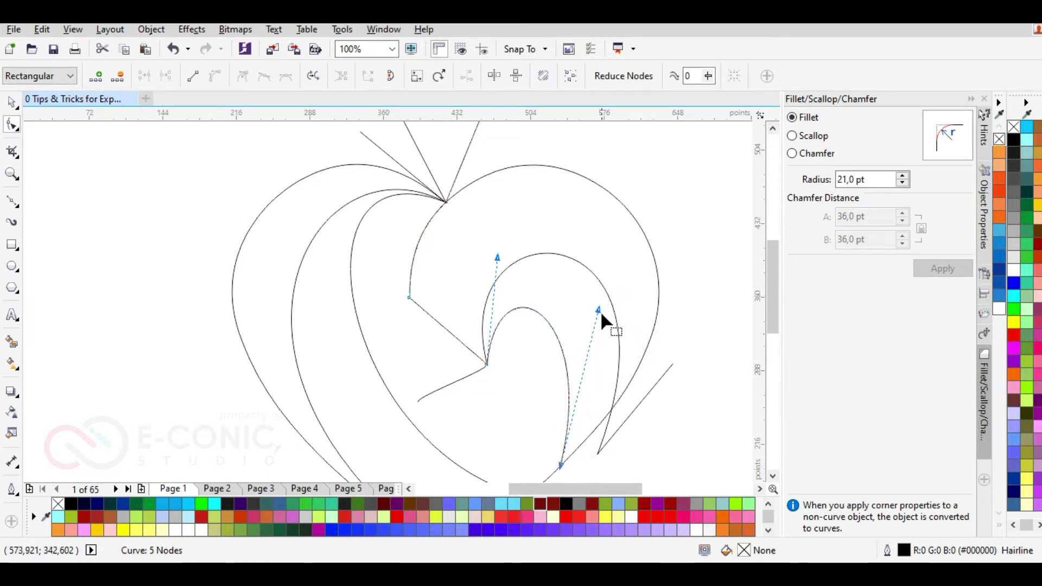
drag(597, 308, 627, 244)
drag(498, 259, 481, 251)
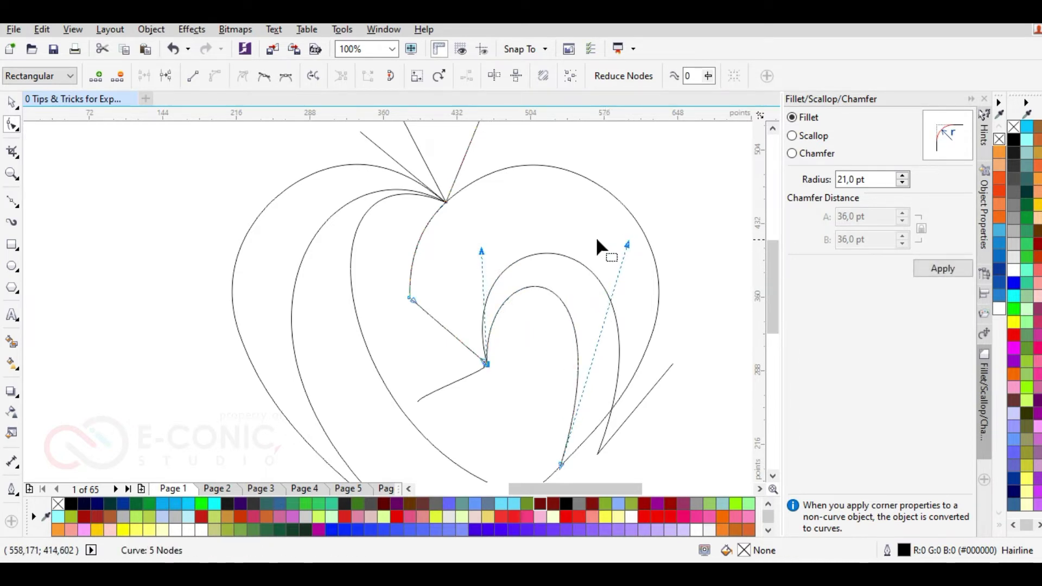
drag(627, 245, 647, 226)
scroll(697, 304, down, 1)
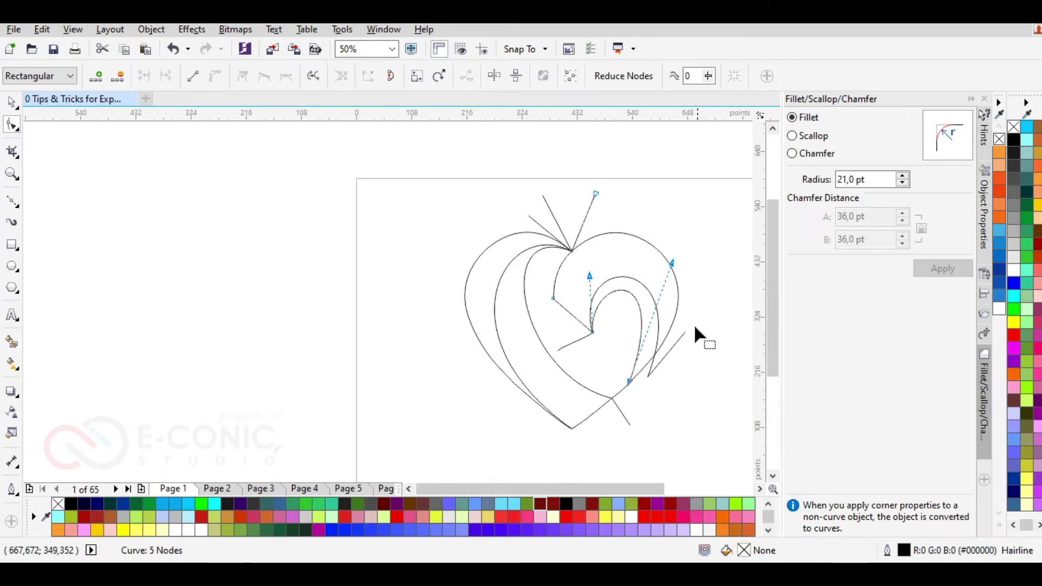
- Move the inner left curve's lower node up the heart's right edge to the inner arch's end and reshape its handles
click(606, 399)
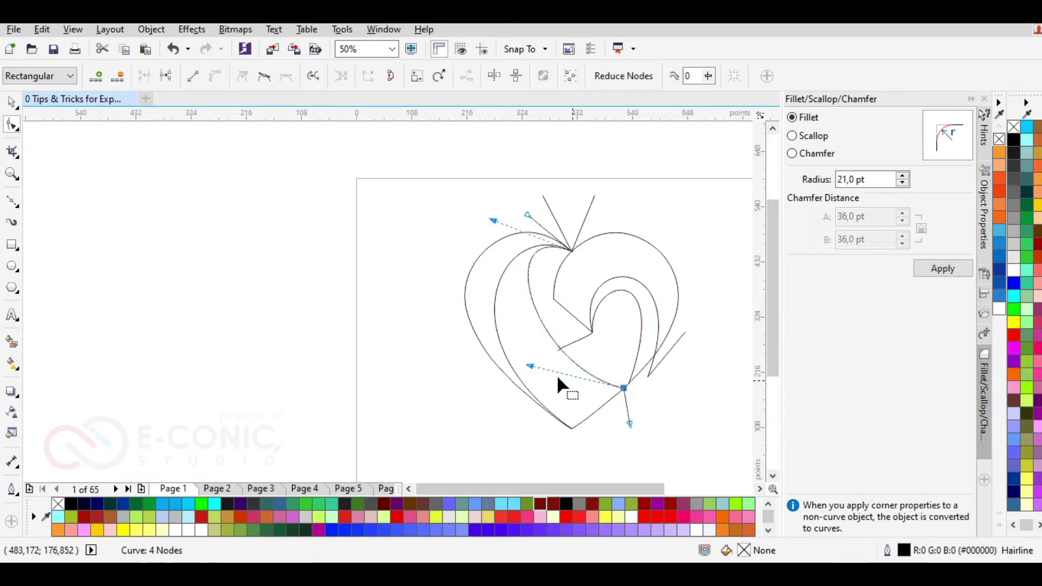
mouse_move(529, 361)
mouse_down()
mouse_move(541, 378)
mouse_move(539, 351)
mouse_up()
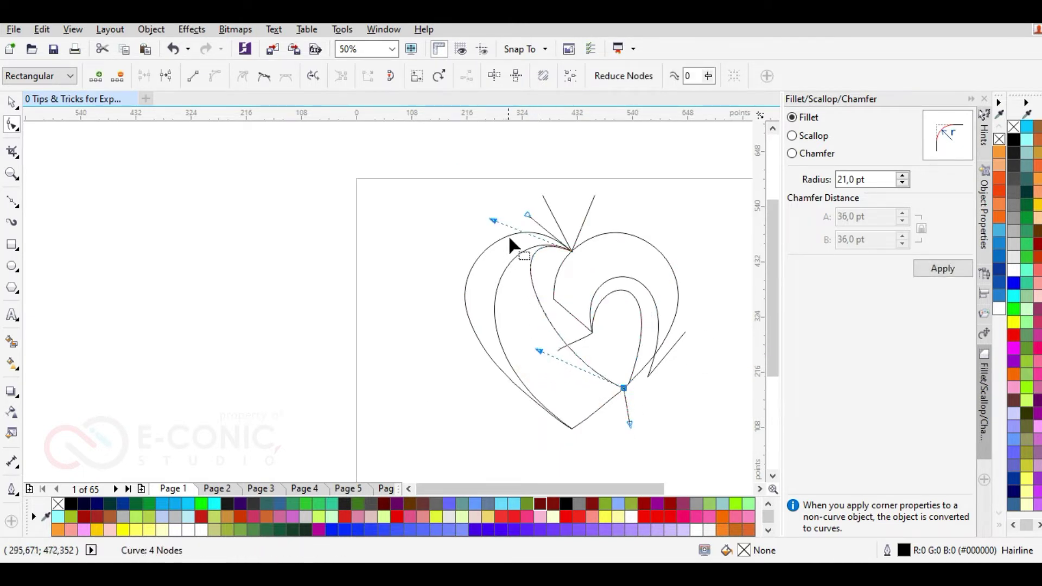
drag(493, 221, 477, 246)
drag(539, 351, 533, 375)
drag(475, 244, 480, 234)
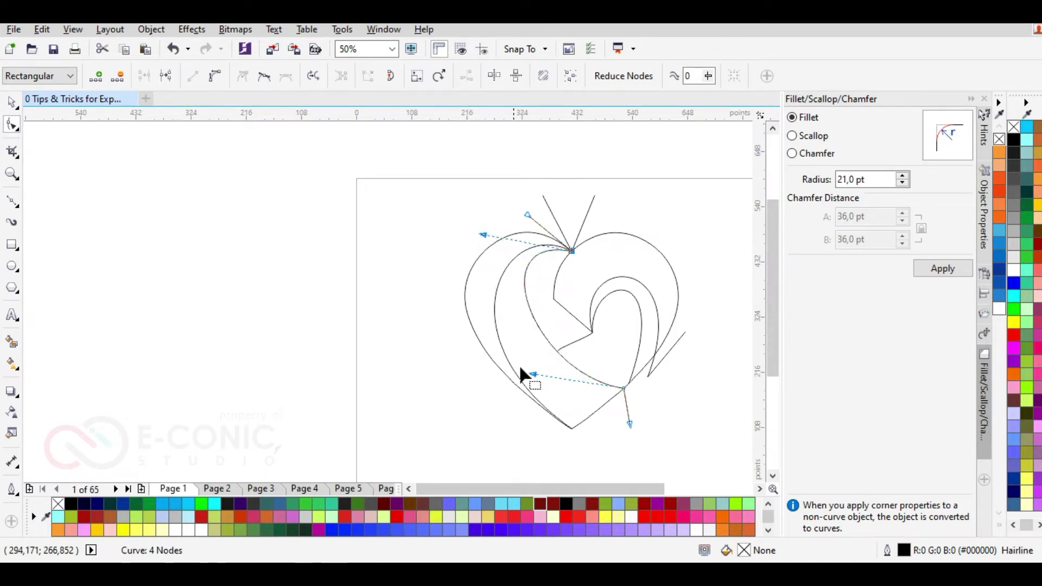
- Lengthen the outer left curve's upper handle and shorten its lower handle to adjust the outer band
click(494, 318)
click(571, 429)
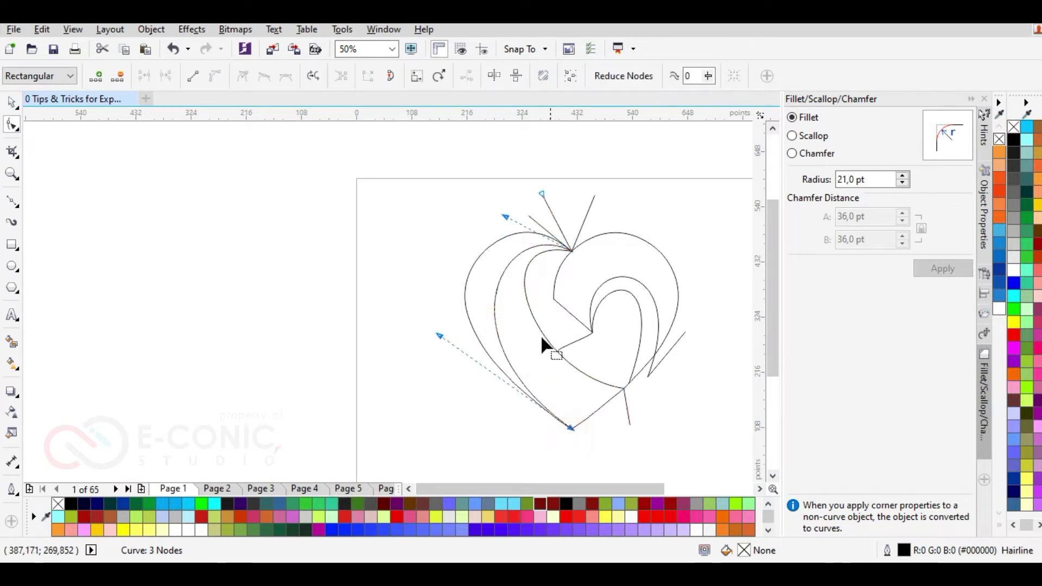
drag(504, 214, 493, 210)
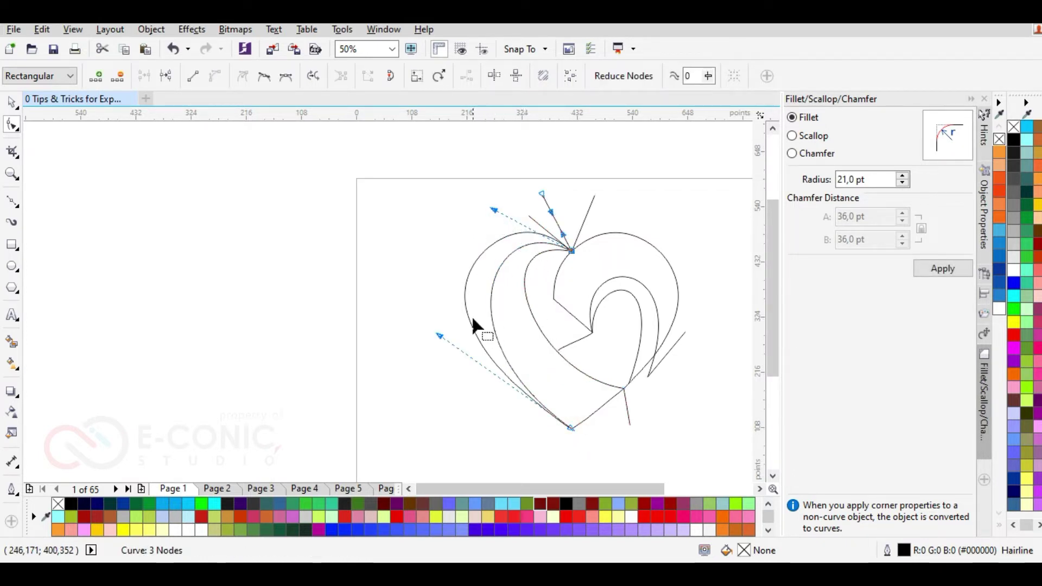
drag(440, 336, 458, 348)
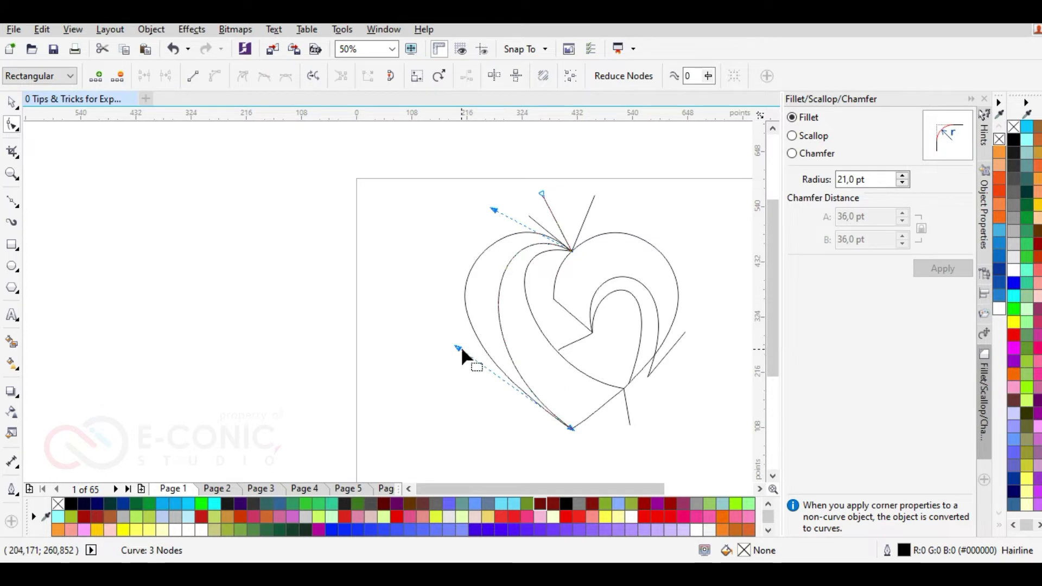
- Refine both handles of the inner left curve so it bulges farther toward the outer left curve
click(622, 388)
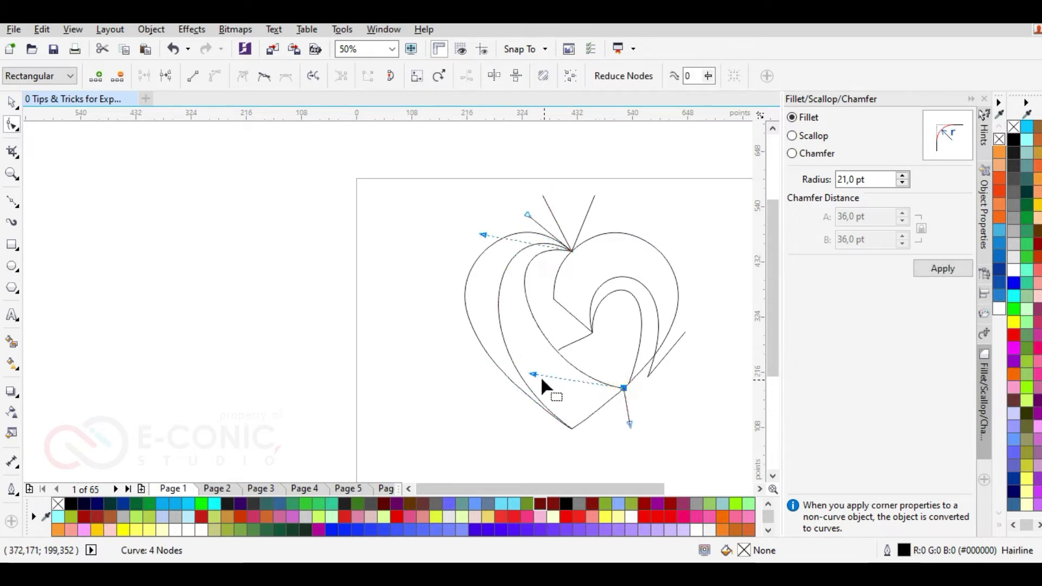
drag(532, 373, 535, 355)
drag(482, 236, 495, 244)
drag(531, 355, 524, 363)
drag(492, 242, 474, 230)
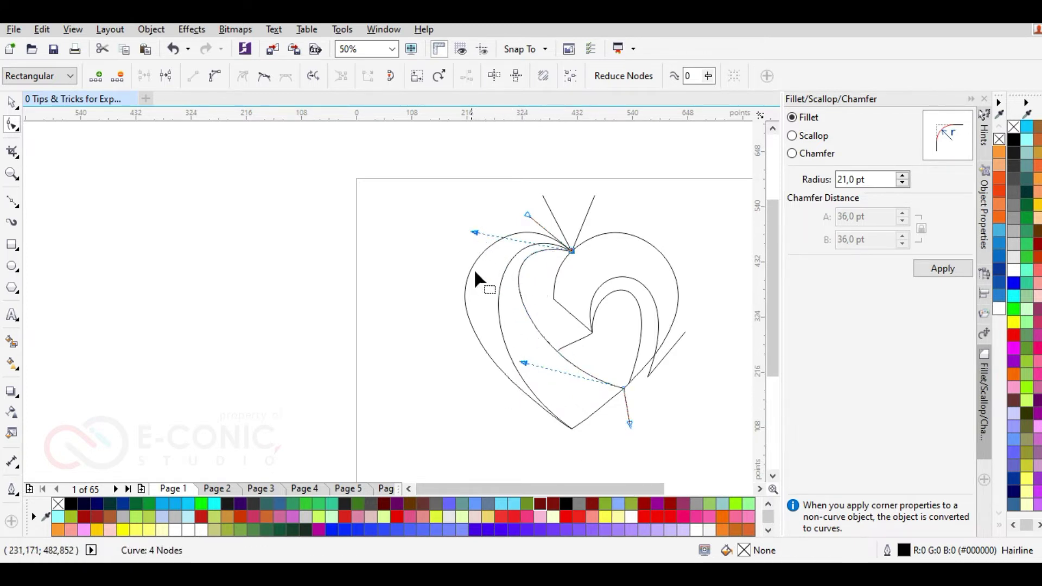
drag(522, 364, 520, 373)
drag(477, 232, 481, 223)
scroll(567, 308, up, 1)
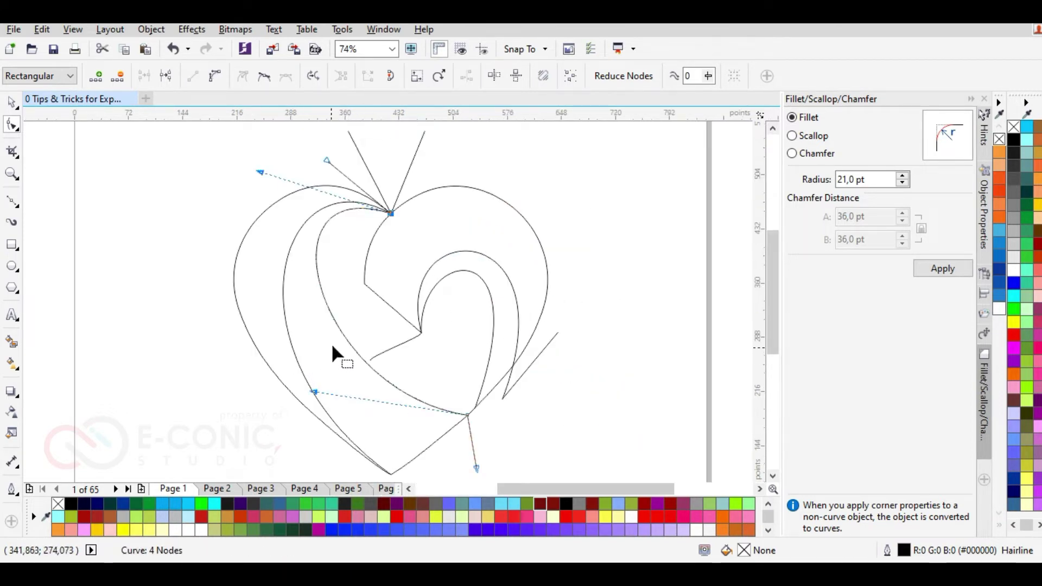
- Raise the outer left curve's upper handle and lengthen its lower handle to widen the band beside the inner left curve
click(283, 318)
click(284, 320)
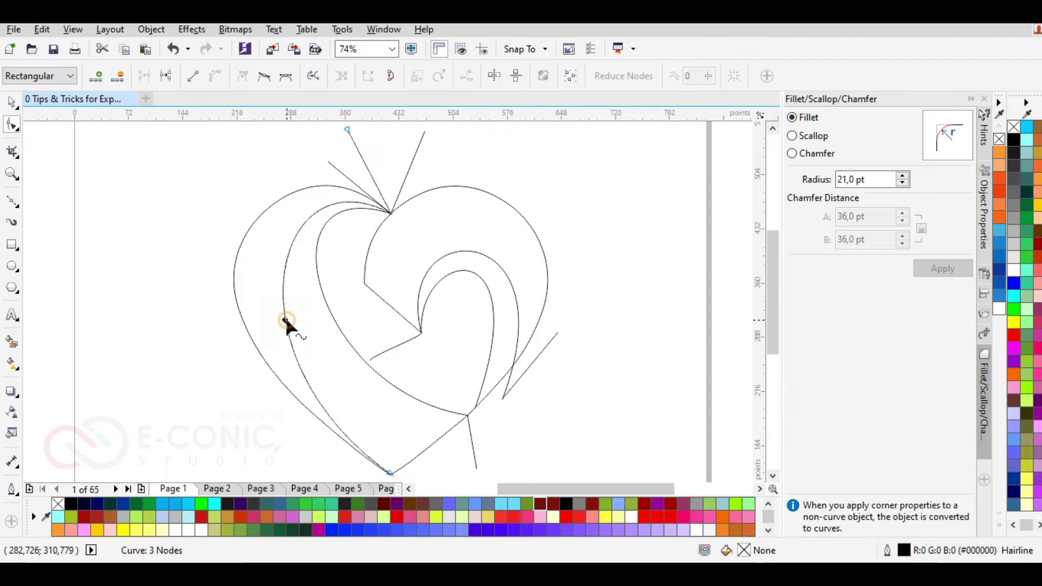
click(389, 472)
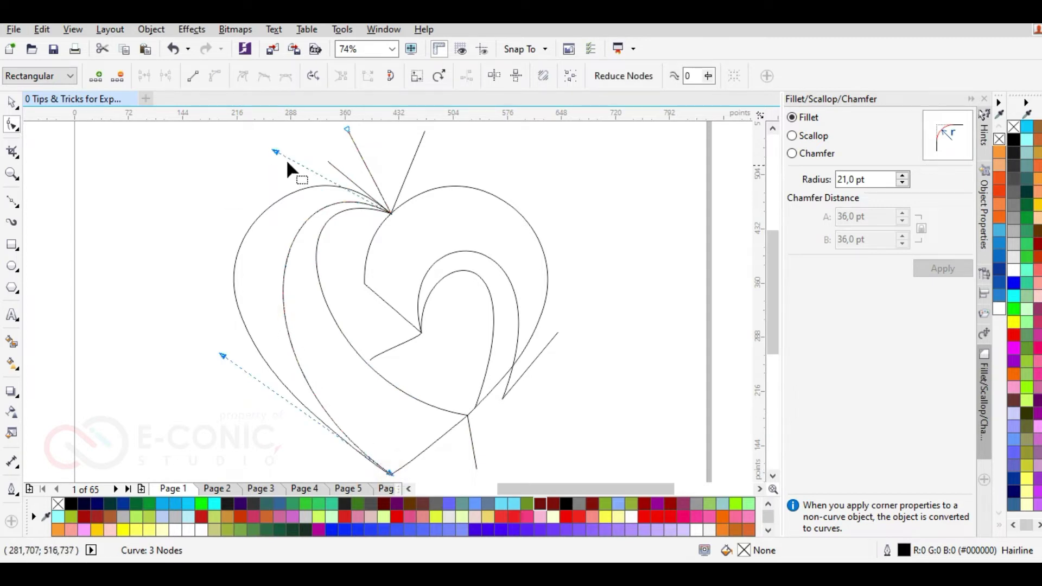
drag(275, 151, 276, 140)
drag(221, 354, 209, 345)
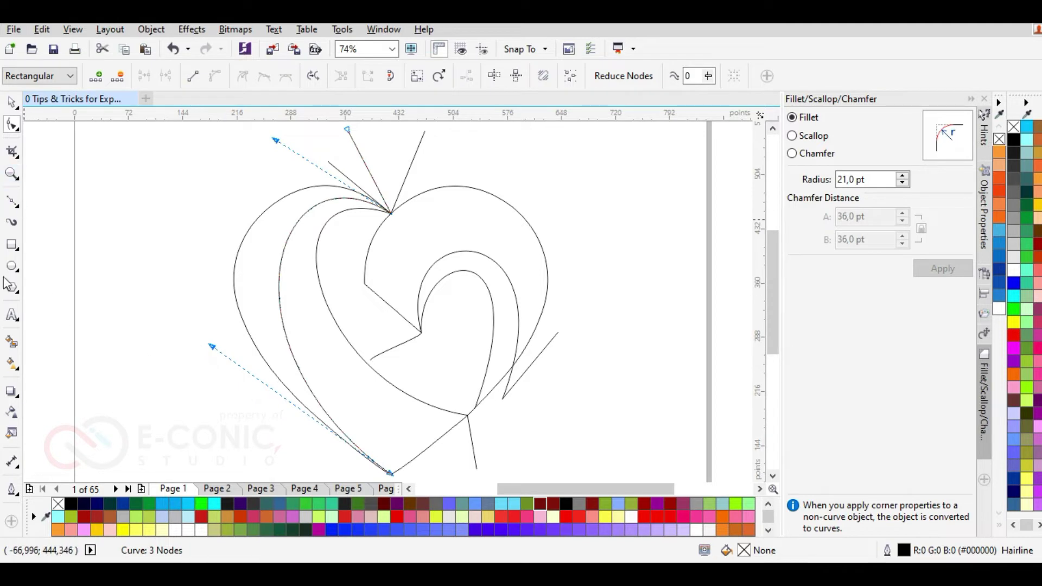
- Create blue-grey filled shapes with Smart Fill from the two left bands, the right lobe and the narrow arch band
click(12, 344)
click(256, 247)
click(311, 290)
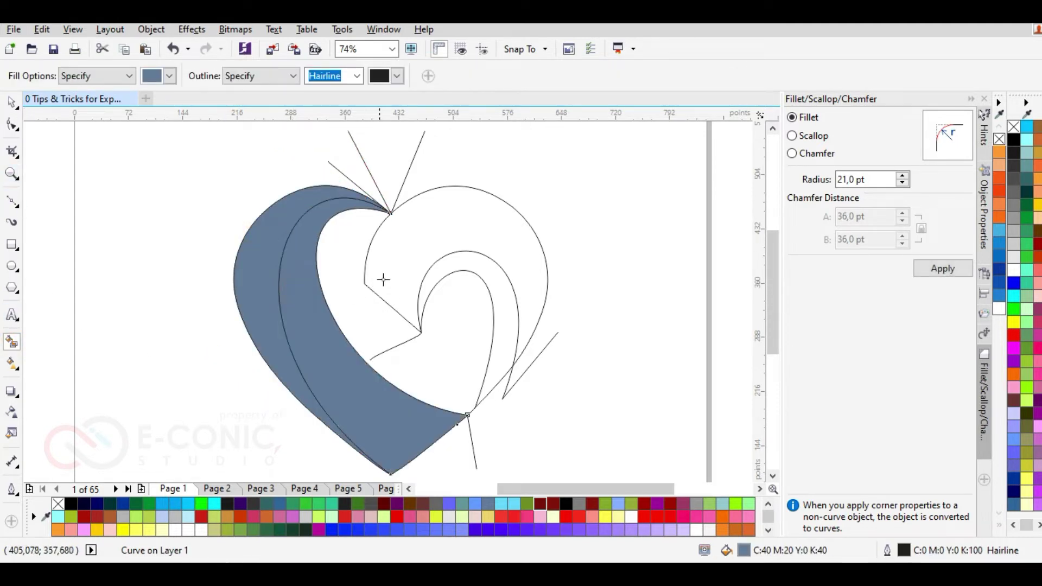
click(395, 272)
click(450, 266)
- Delete the leftover dividing curves and the small sliver at the lower right edge, keeping only the filled heart sections
click(11, 103)
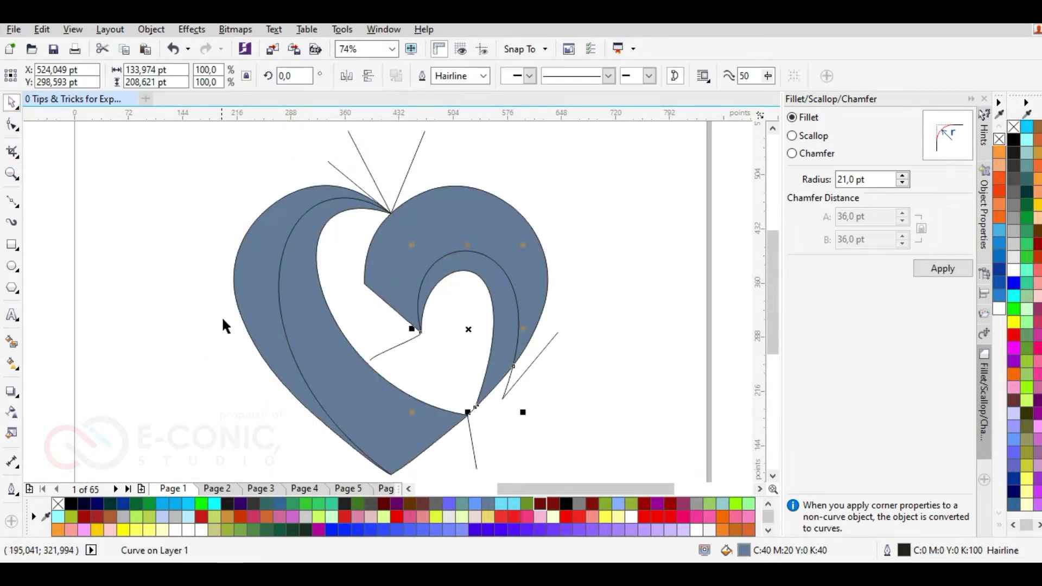
click(213, 335)
click(469, 450)
key(Delete)
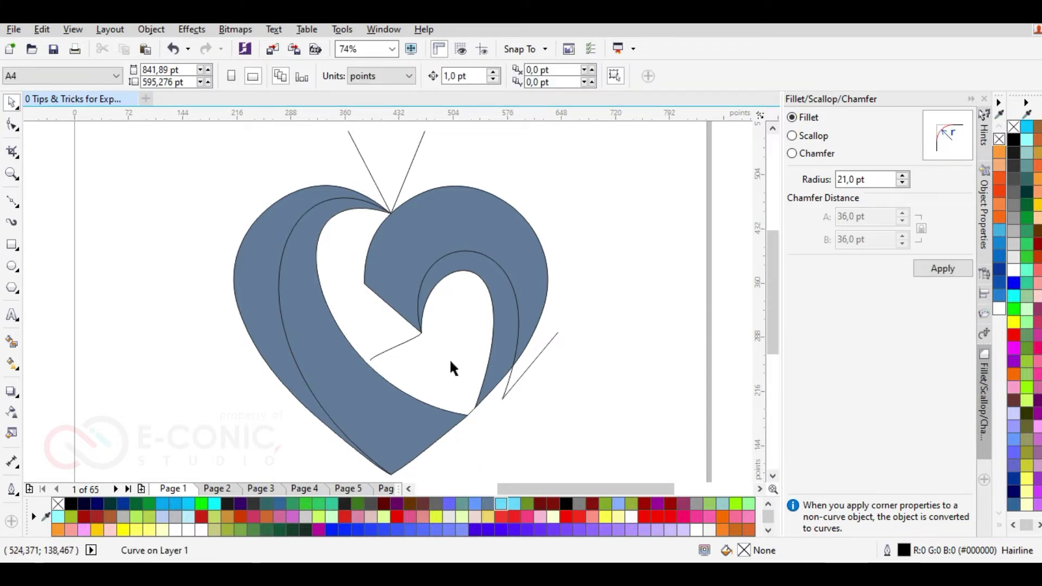
click(383, 203)
key(Delete)
click(403, 183)
key(Delete)
click(406, 341)
key(Delete)
click(470, 412)
key(Delete)
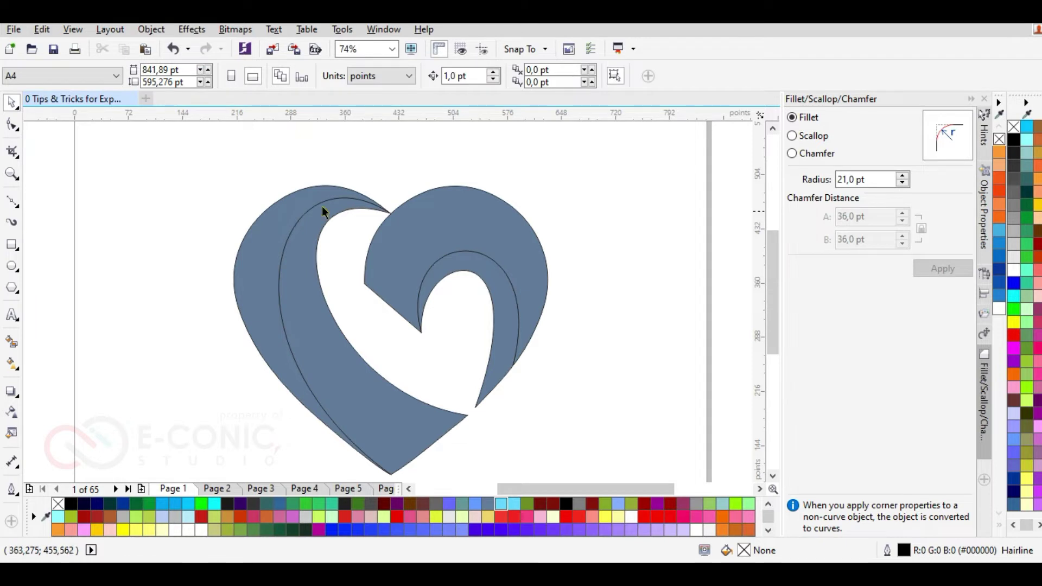
- Move the two left heart sections apart to check they are separate shapes, and undo both moves
scroll(186, 182, down, 1)
key(F4)
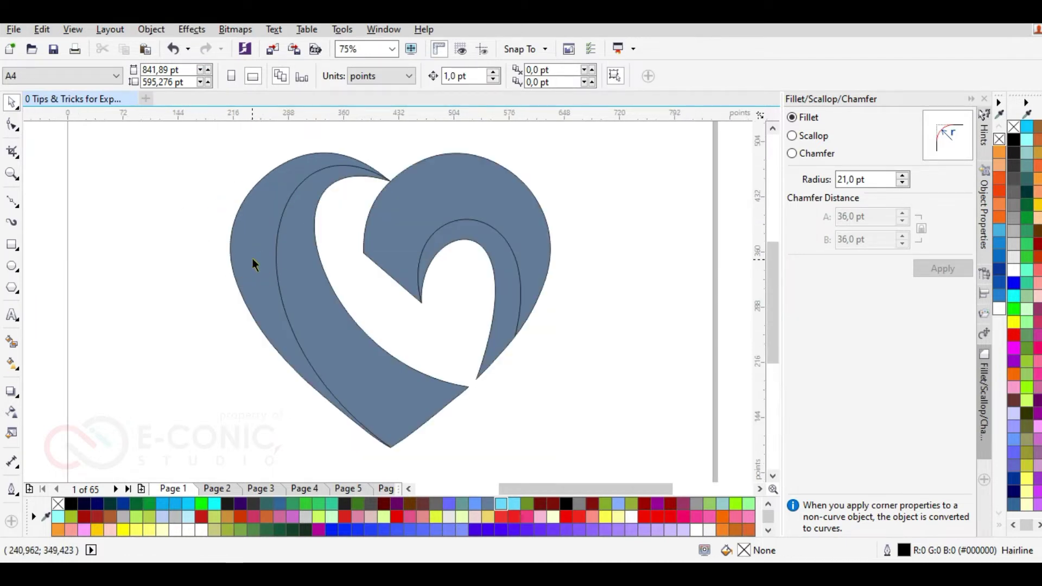
drag(252, 259, 168, 257)
drag(297, 273, 344, 335)
key(ctrl+z)
key(ctrl+z)
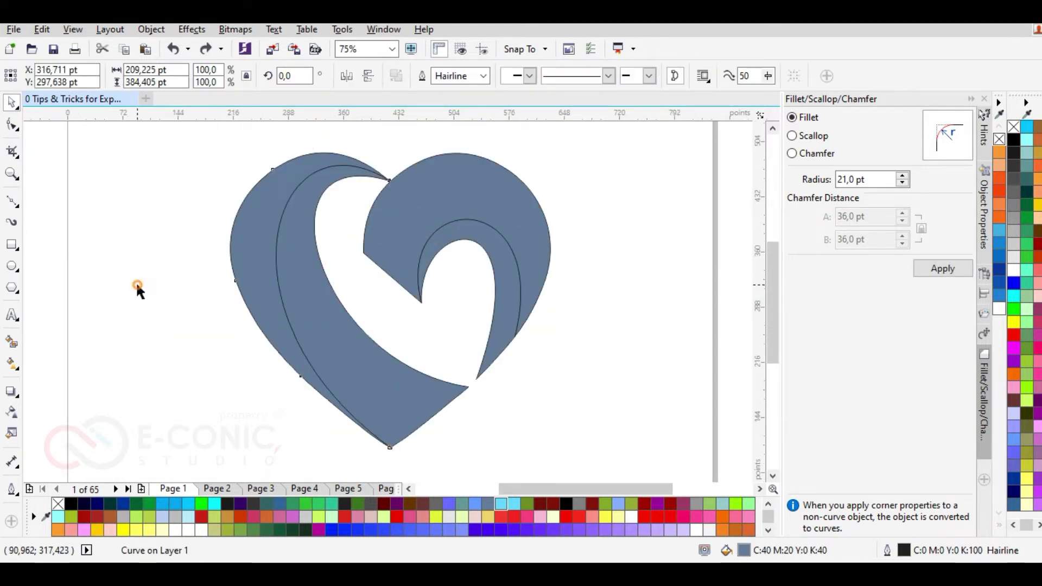
click(137, 286)
- Apply a diagonal linear fountain fill to the inner left band, with red #FF0000 as its lower end color
click(12, 344)
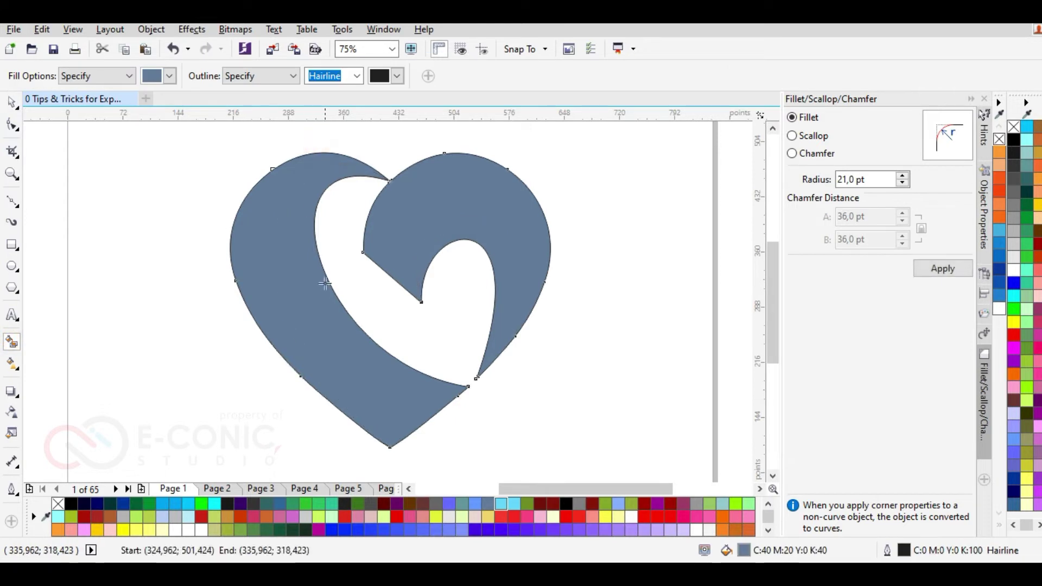
click(17, 365)
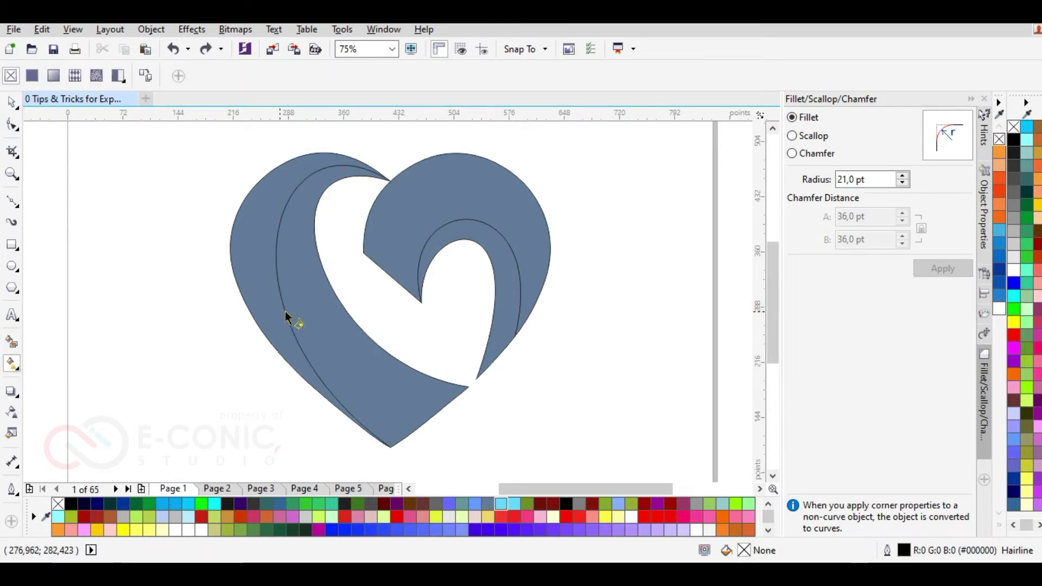
click(280, 245)
drag(250, 153, 467, 407)
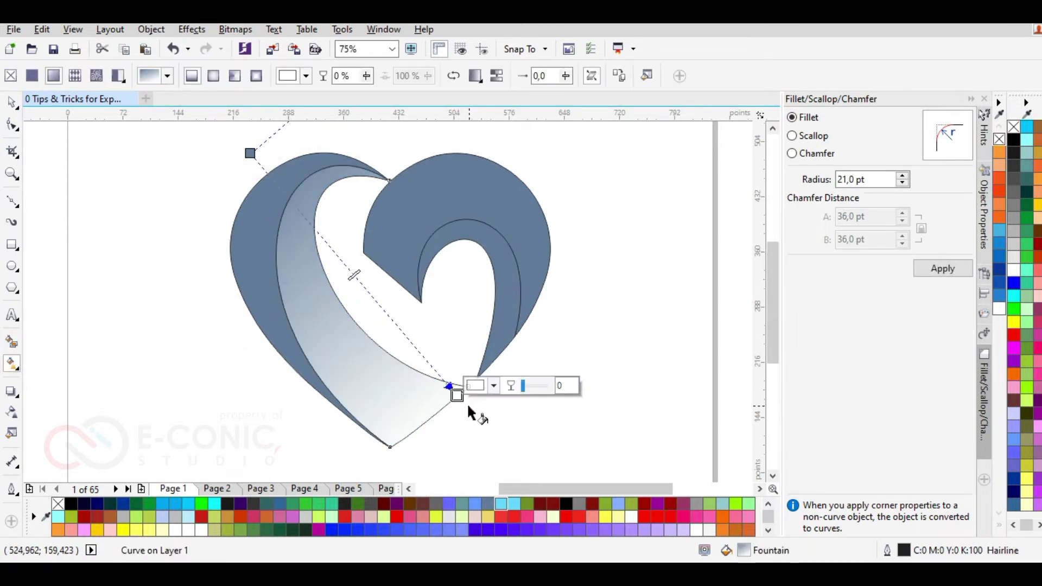
click(493, 386)
drag(539, 289, 563, 258)
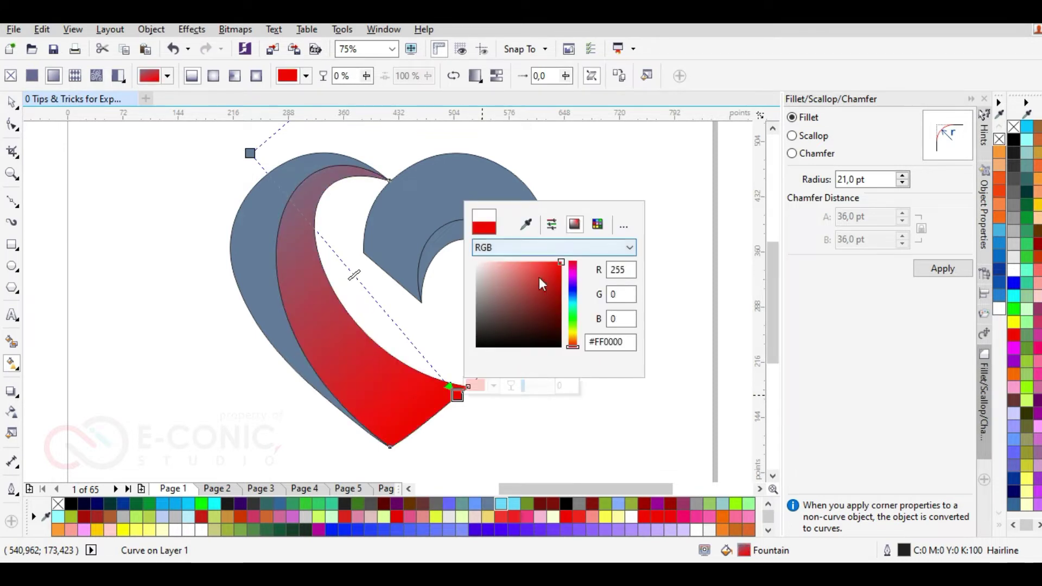
- Shift the fountain fill's start point onto the upper part of the inner left band and set its color to dark red
click(250, 153)
drag(250, 153, 281, 216)
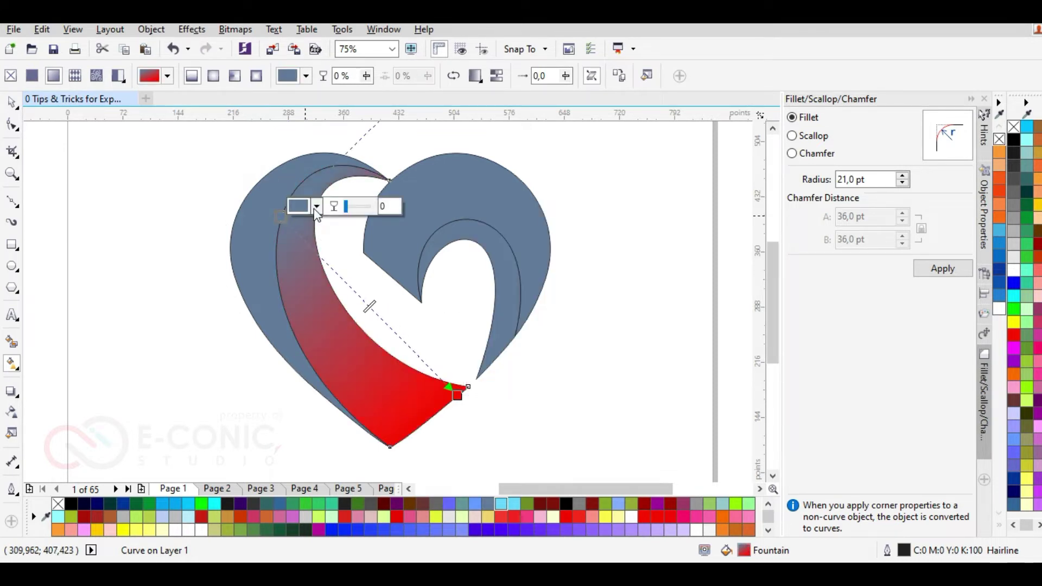
click(317, 207)
mouse_move(396, 310)
mouse_down()
mouse_move(400, 268)
mouse_move(386, 315)
mouse_up()
click(517, 374)
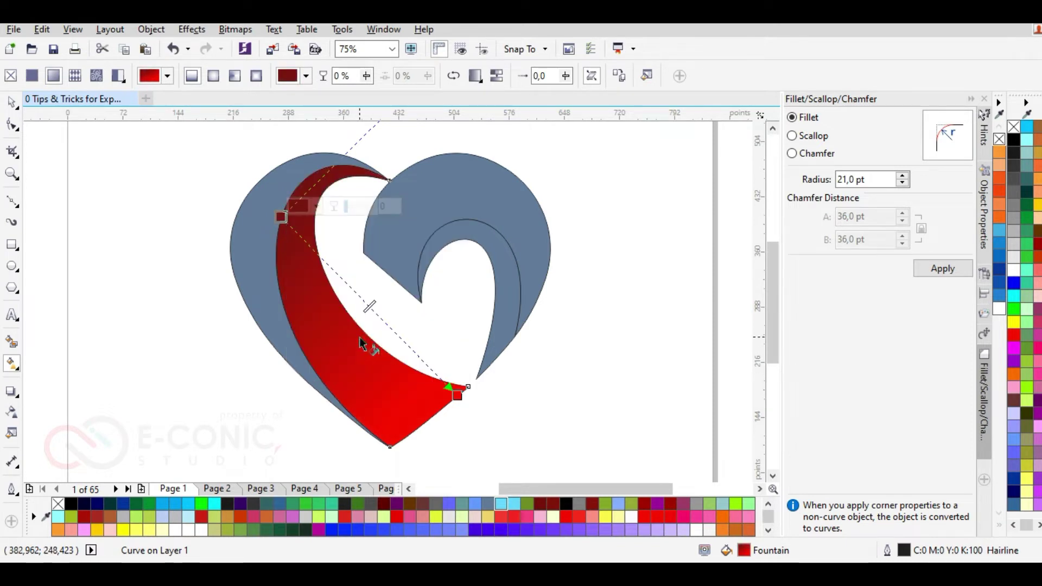
mouse_move(280, 217)
mouse_down()
mouse_move(279, 207)
mouse_move(292, 218)
mouse_up()
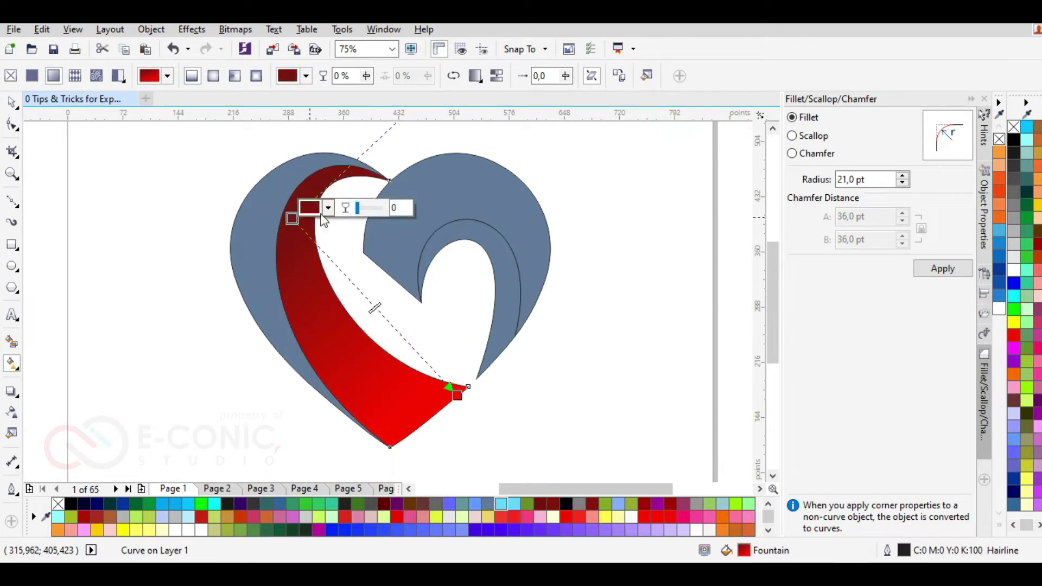
- Darken the start color of the inner left band's fountain fill to deep maroon and skew the gradient slightly toward the lower right
click(323, 211)
drag(398, 335, 398, 341)
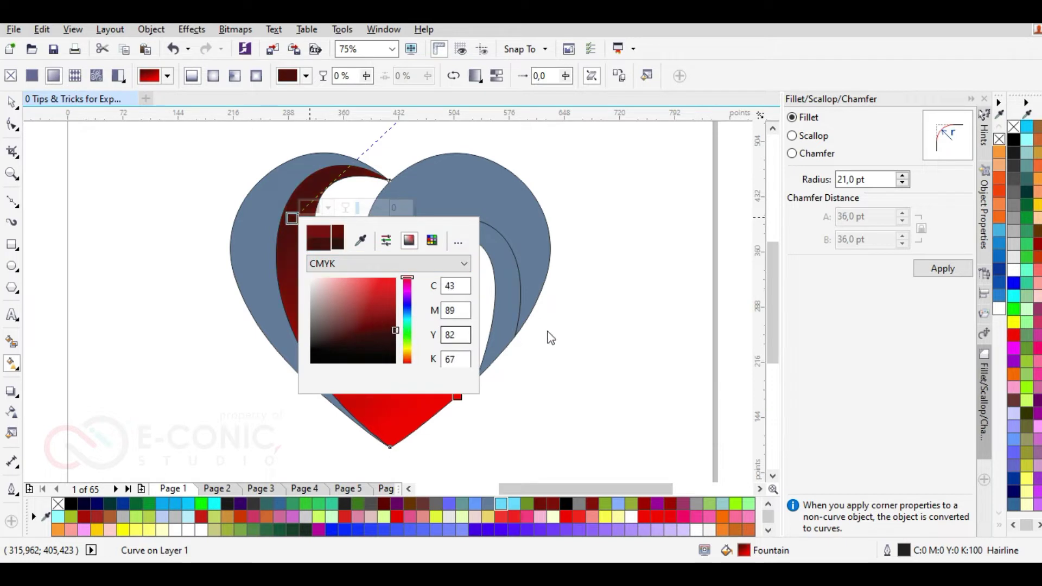
click(548, 321)
click(458, 397)
scroll(433, 357, down, 1)
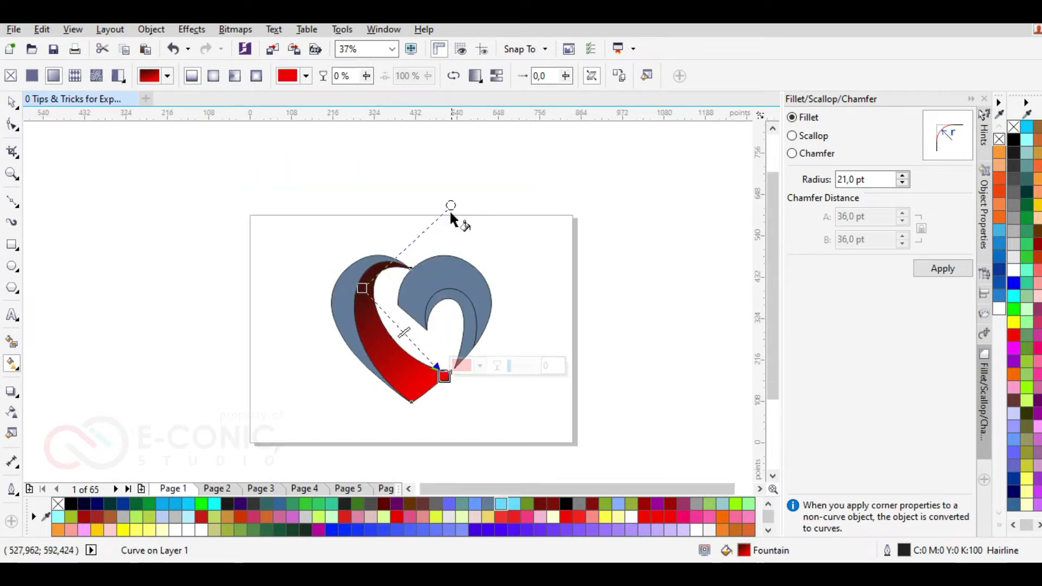
drag(451, 207, 467, 228)
scroll(437, 301, up, 1)
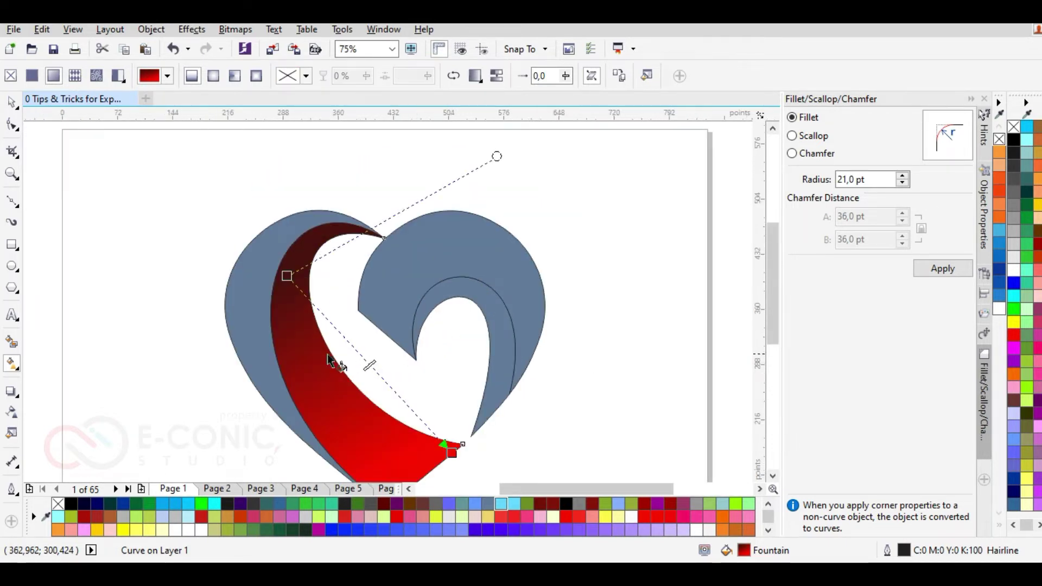
- Copy the inner band's fountain fill to the outer left section and reverse its direction, with bright red on the upper curve and maroon near the bottom
click(242, 332)
click(296, 308)
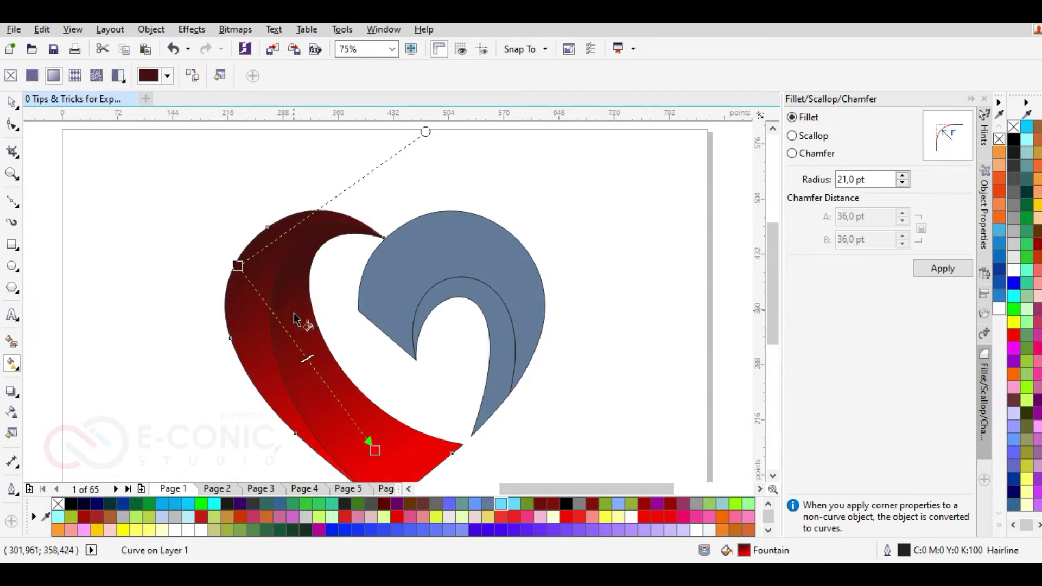
drag(377, 450, 245, 179)
drag(238, 265, 306, 450)
drag(246, 180, 266, 226)
scroll(251, 270, down, 1)
drag(279, 358, 285, 374)
drag(155, 398, 198, 317)
drag(198, 317, 244, 418)
scroll(275, 310, up, 1)
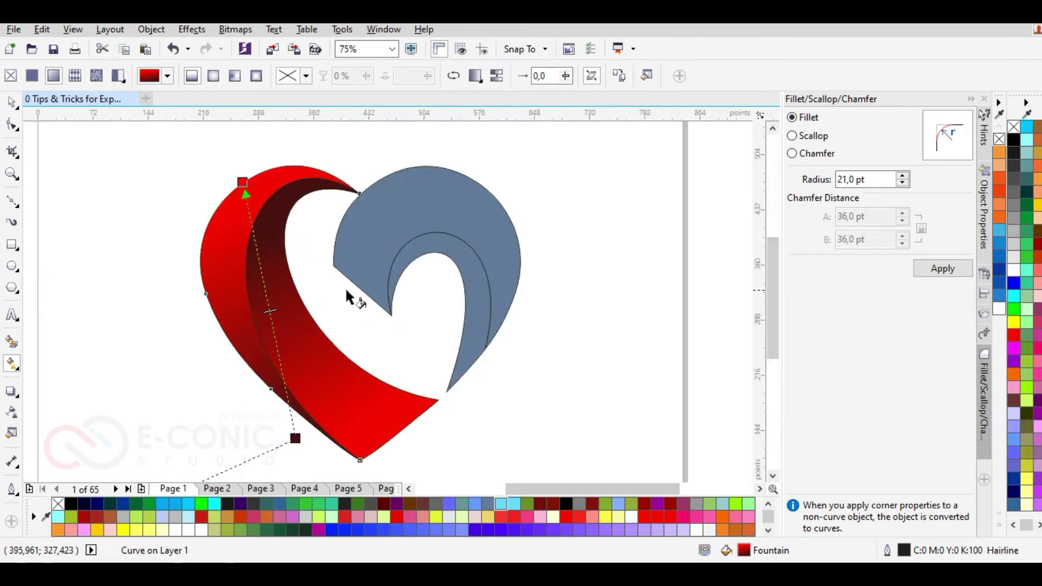
- Select all the heart sections and remove their outlines
click(137, 166)
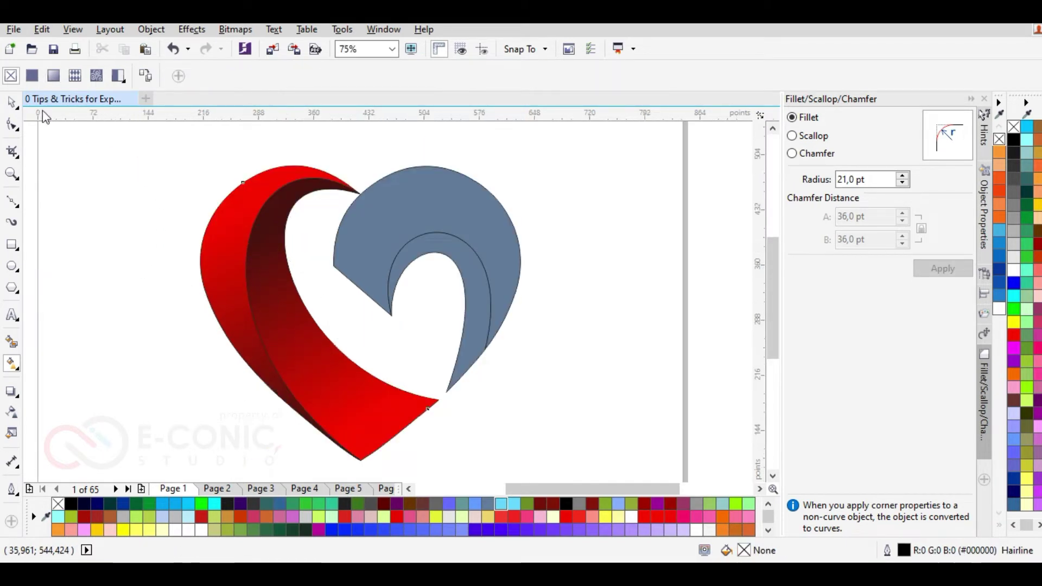
click(12, 102)
drag(144, 150, 615, 452)
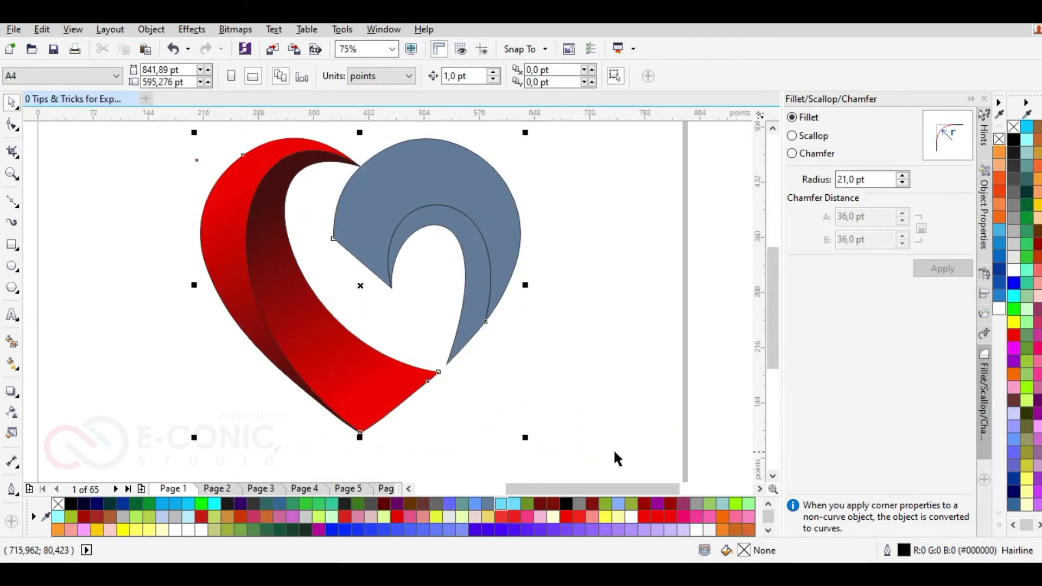
click(511, 316)
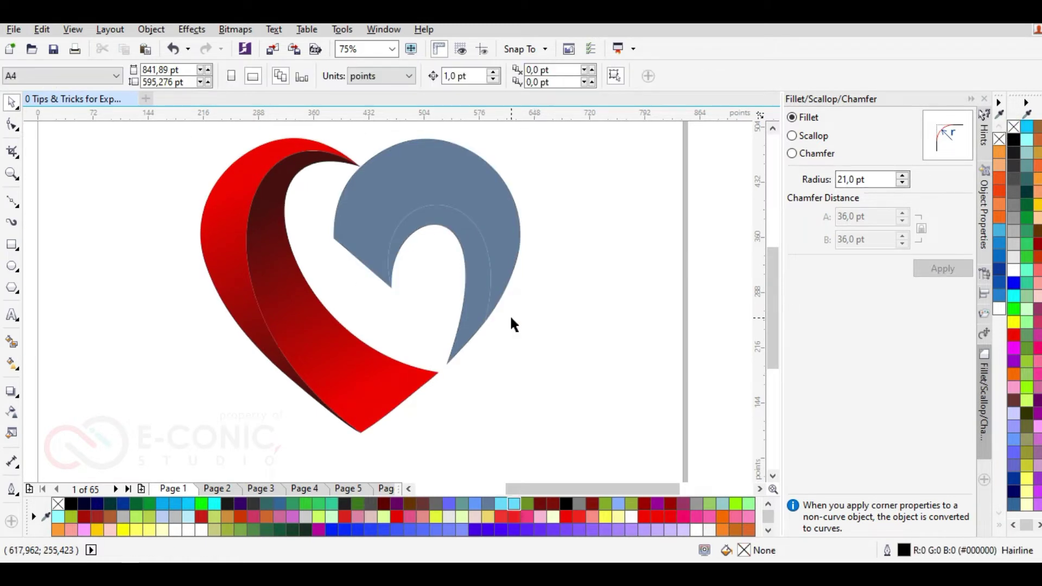
- Apply a linear fountain fill down the inner right band, with orange #FF6A00 as the color at its lower tip
click(471, 272)
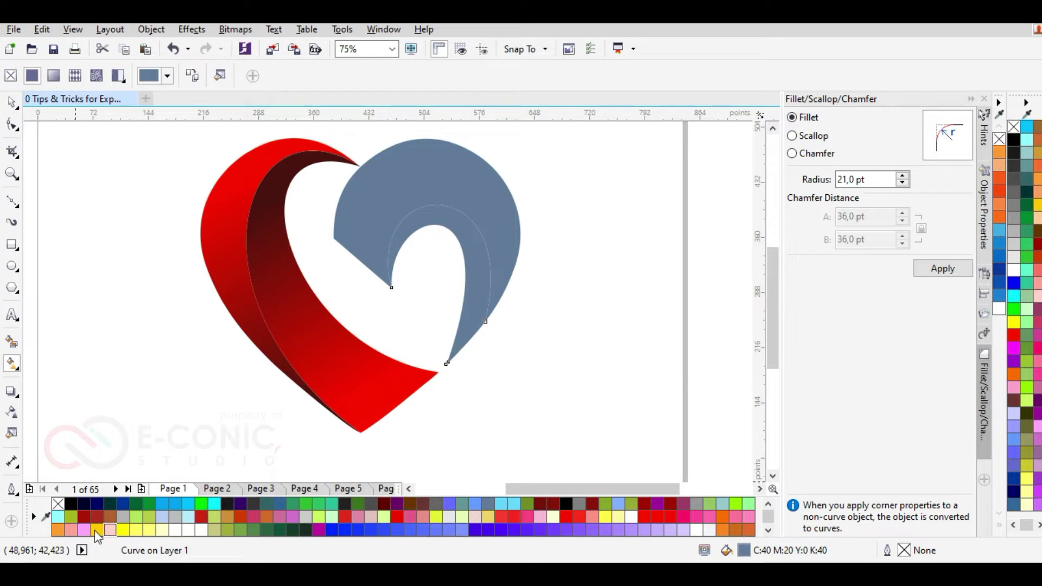
drag(427, 216, 455, 357)
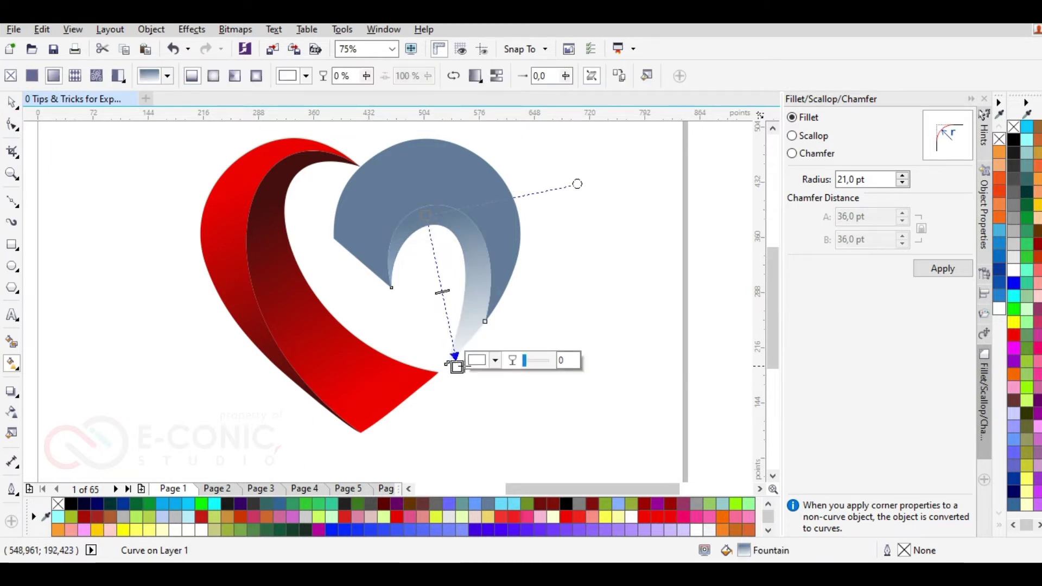
click(495, 360)
drag(529, 470, 583, 411)
drag(574, 515, 574, 509)
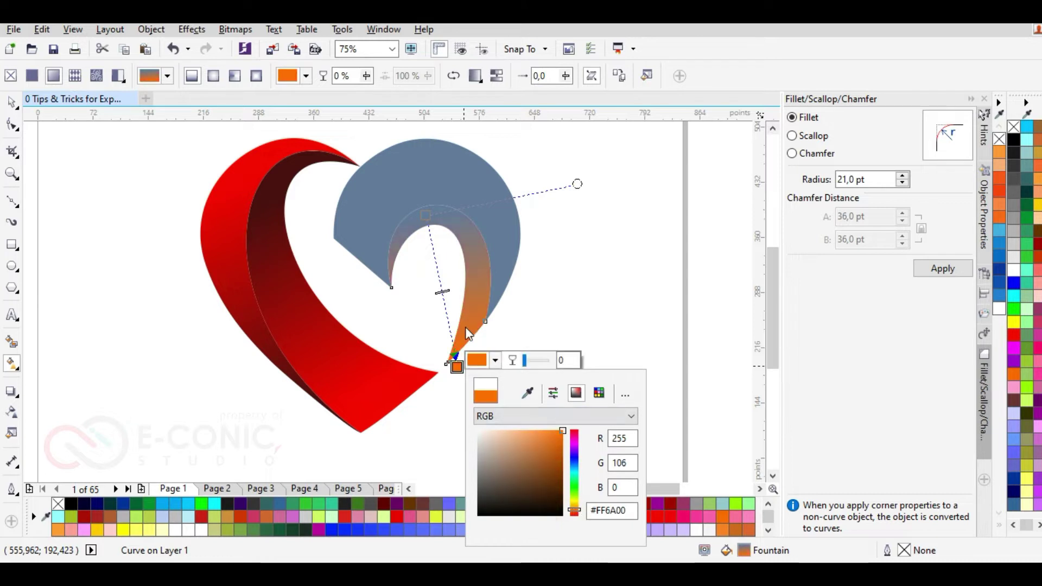
- Set both the start and end colors of the inner right band's fountain fill to orange-red
click(426, 215)
click(467, 209)
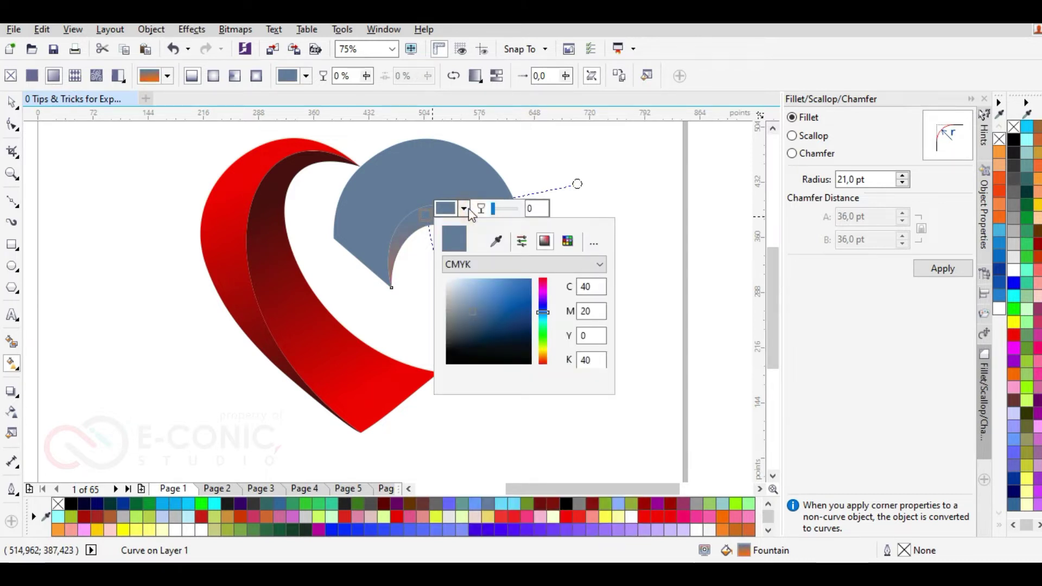
click(1002, 178)
click(1000, 181)
click(457, 359)
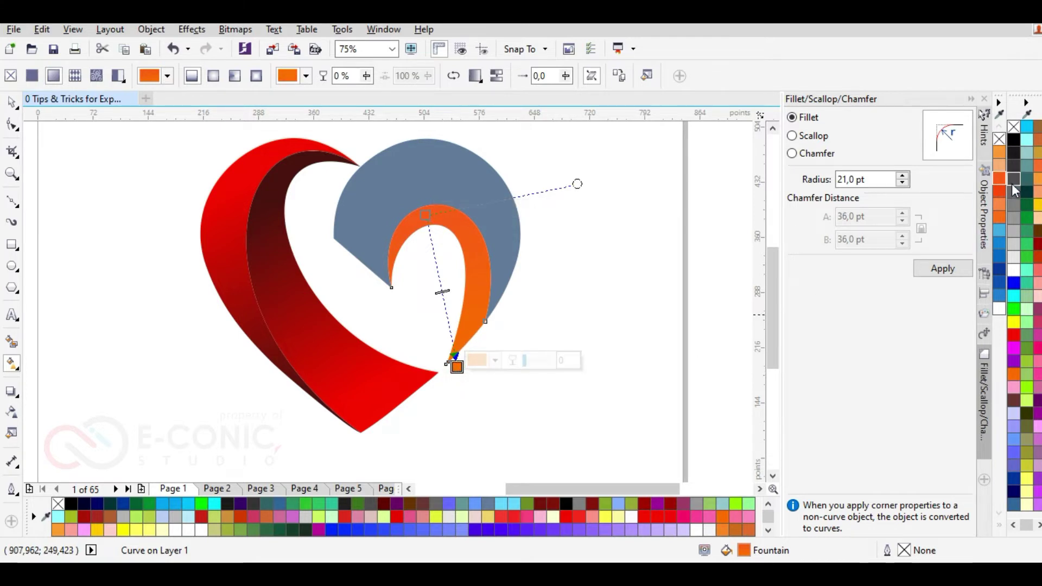
- Set the inner right band's start color to dark blue and shift the gradient's start point and midpoint upward
click(426, 215)
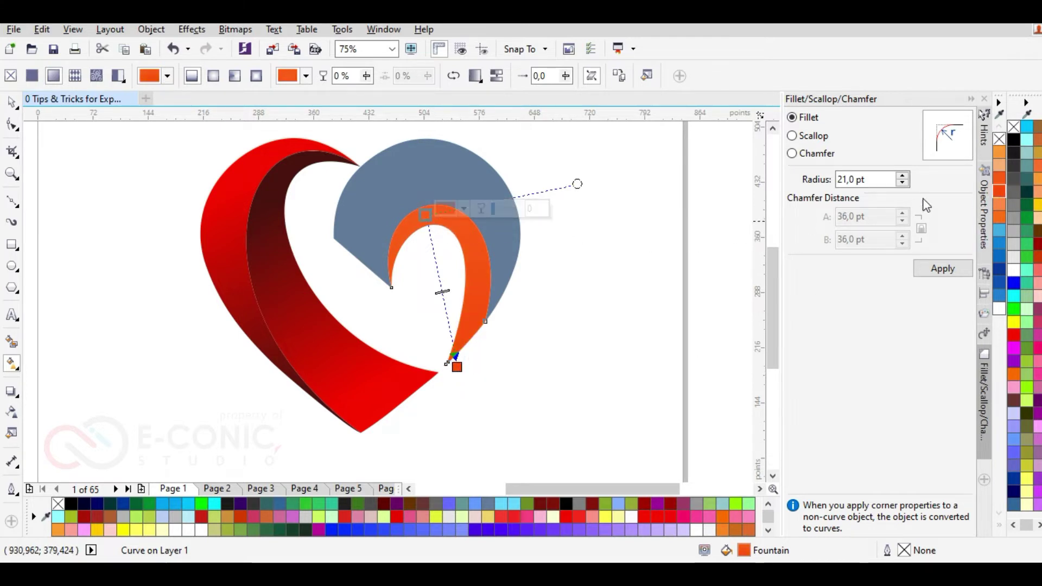
click(999, 181)
click(985, 181)
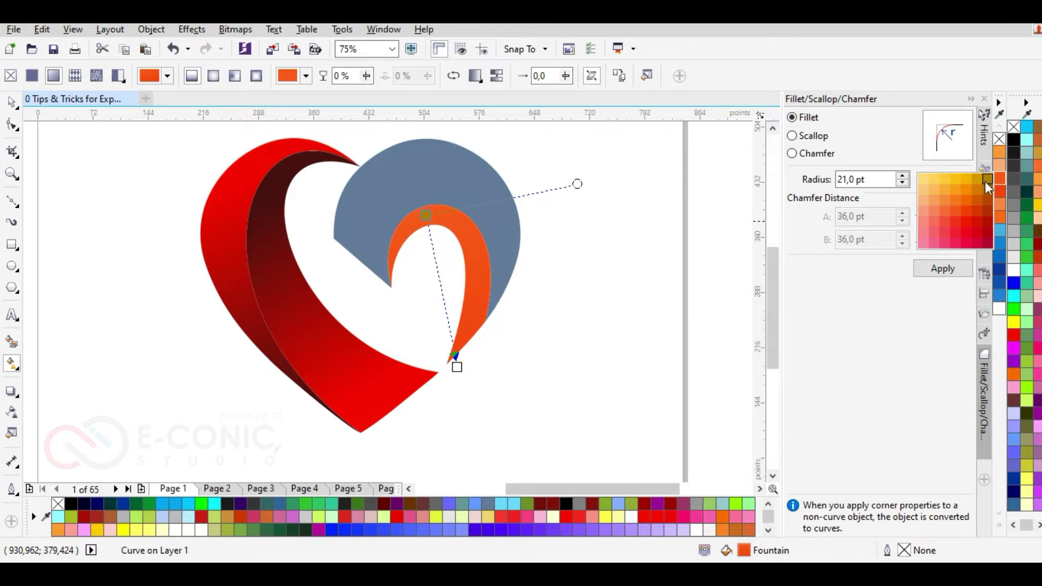
click(999, 295)
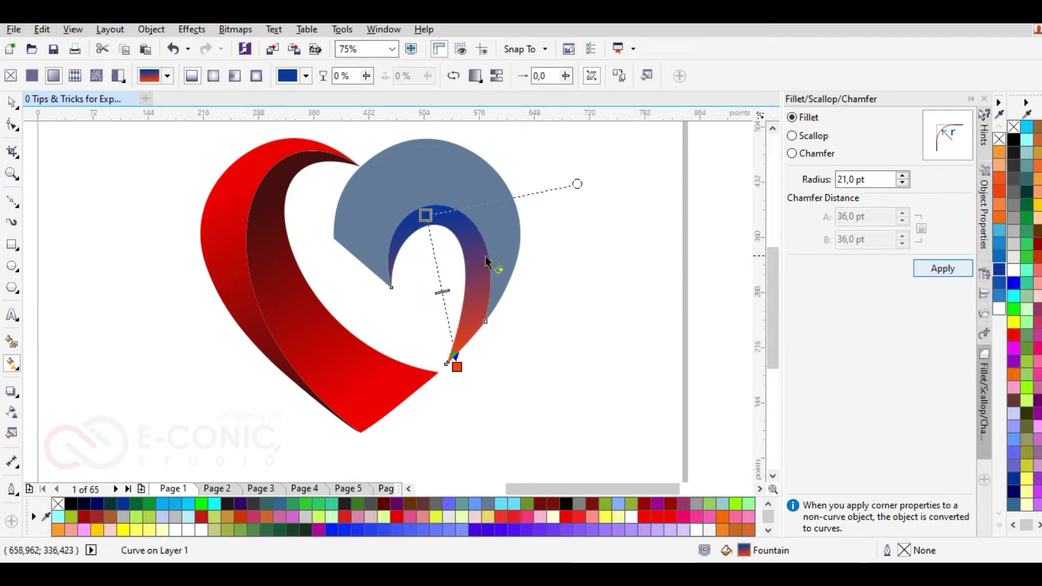
drag(426, 214, 428, 174)
drag(433, 272, 437, 235)
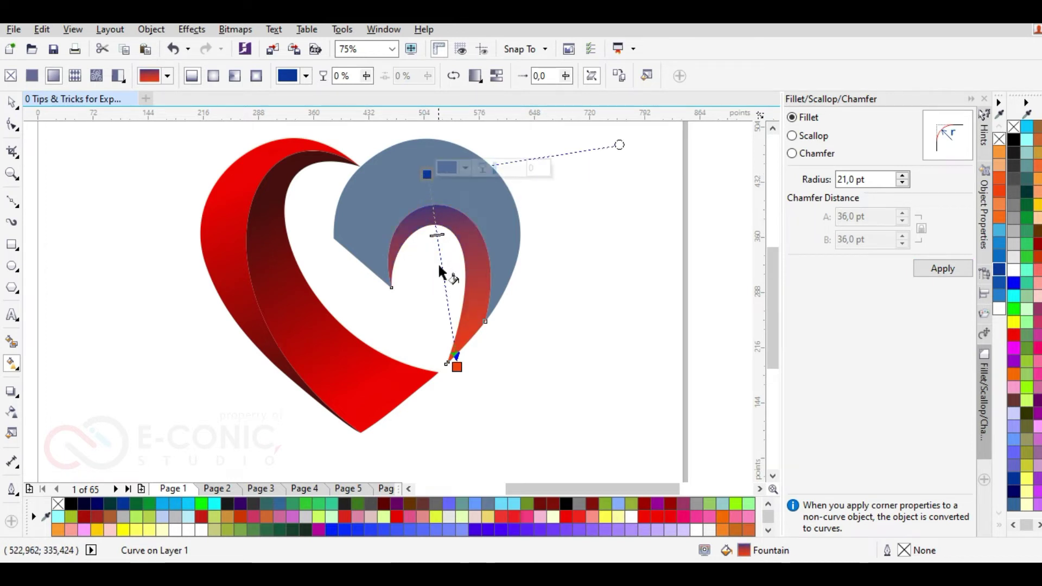
- Copy the blue-to-orange fill to the outer right section and run it from the right edge to the left corner
click(509, 248)
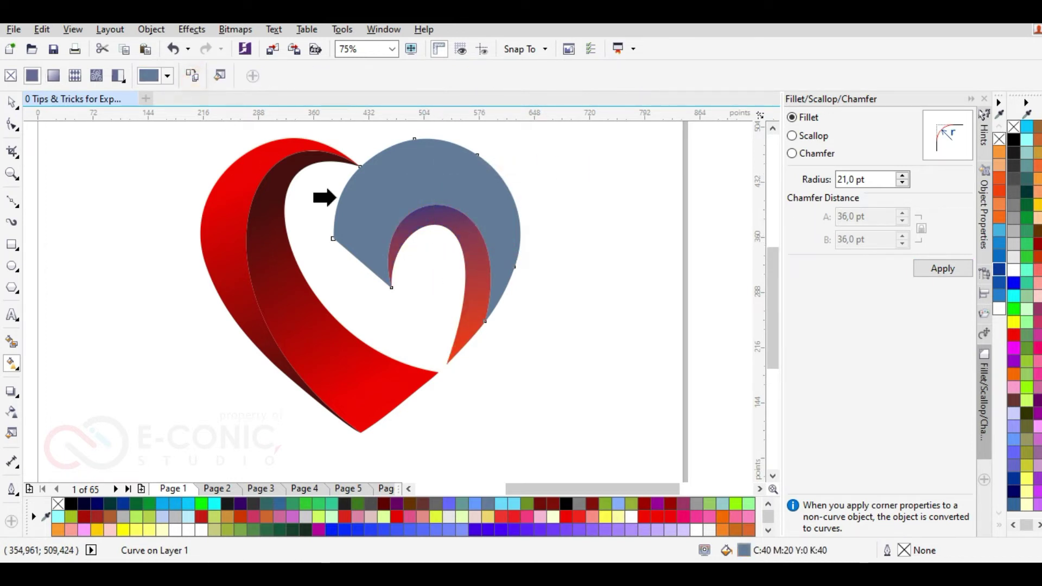
click(465, 281)
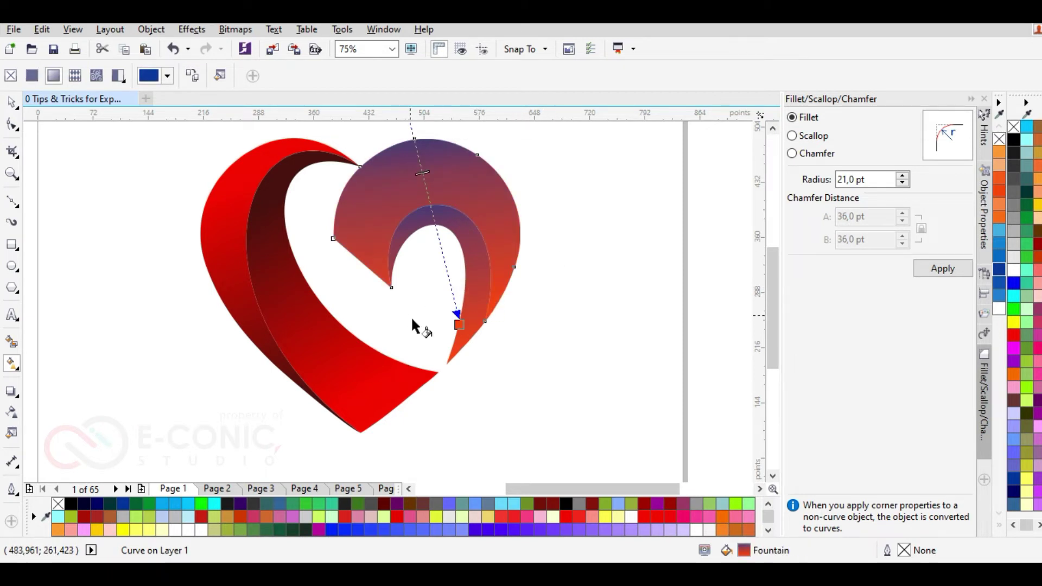
drag(350, 181, 334, 211)
scroll(525, 172, down, 1)
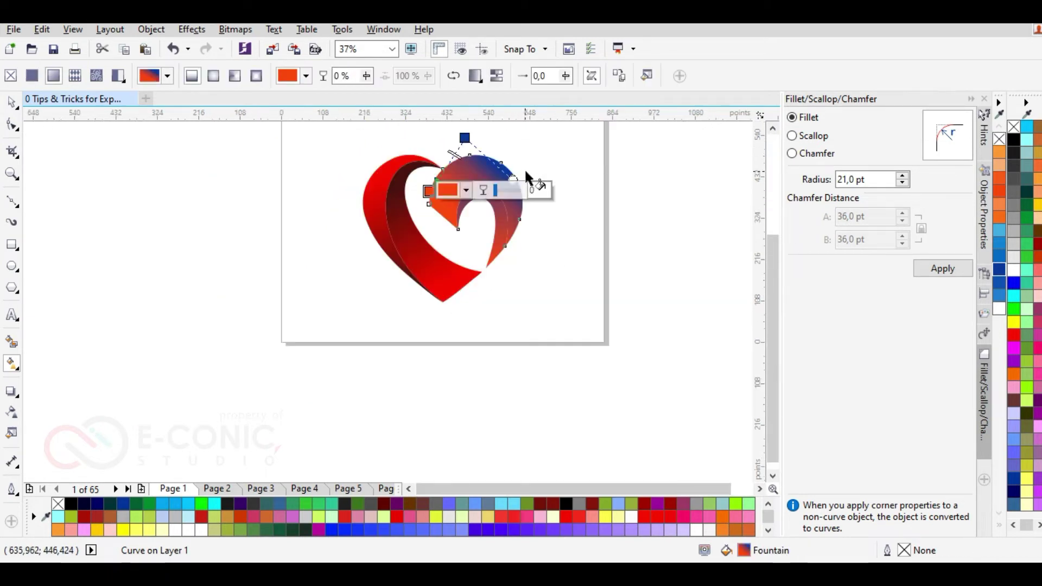
drag(466, 136, 519, 219)
scroll(520, 219, up, 1)
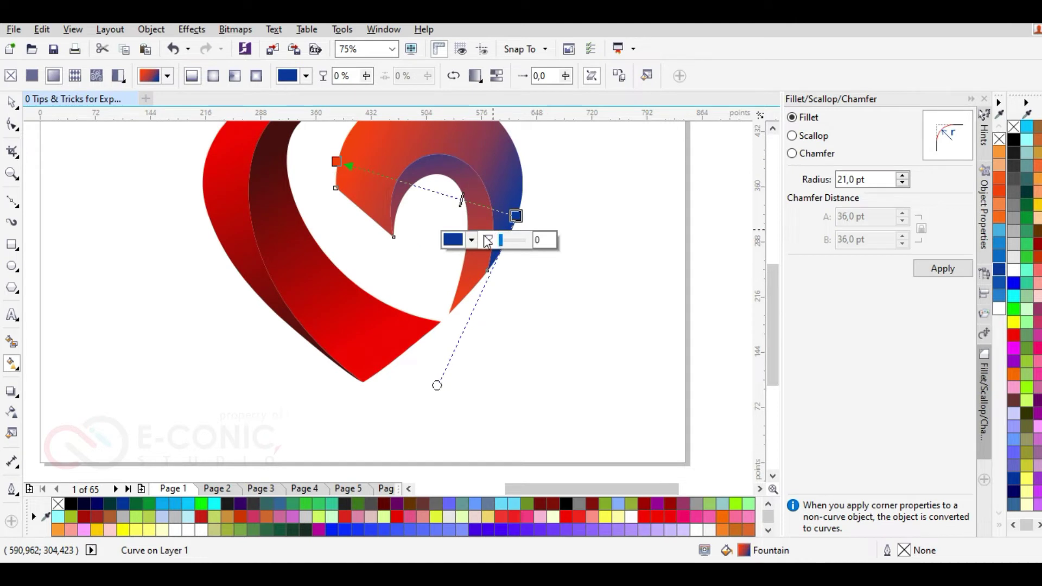
- Tilt the outer right section's gradient, placing the blue start beyond the upper right curve and the orange end below the left corner
drag(434, 386, 589, 311)
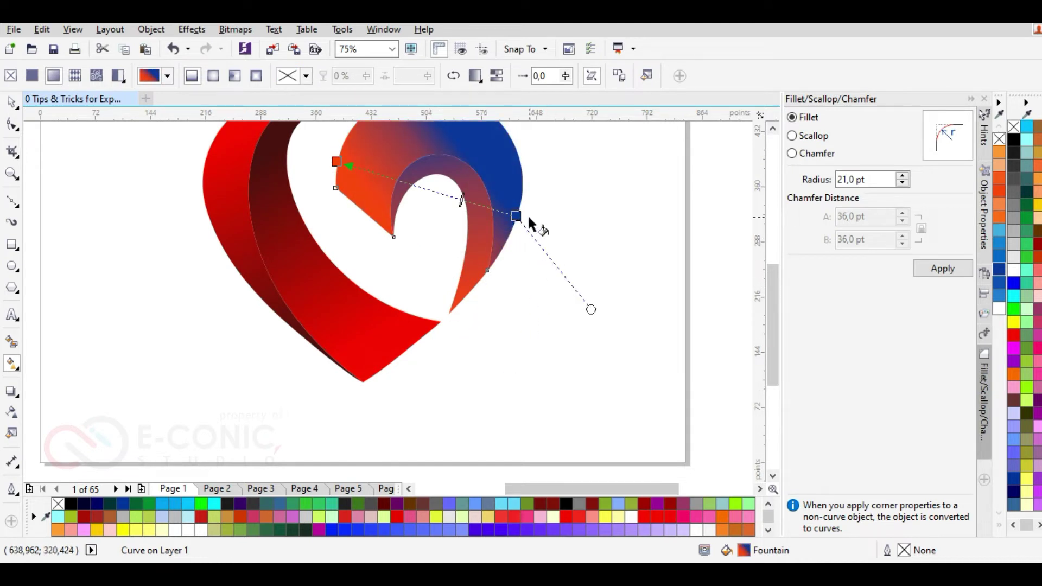
drag(512, 214, 558, 139)
scroll(533, 208, down, 1)
drag(436, 185, 438, 216)
drag(545, 172, 545, 156)
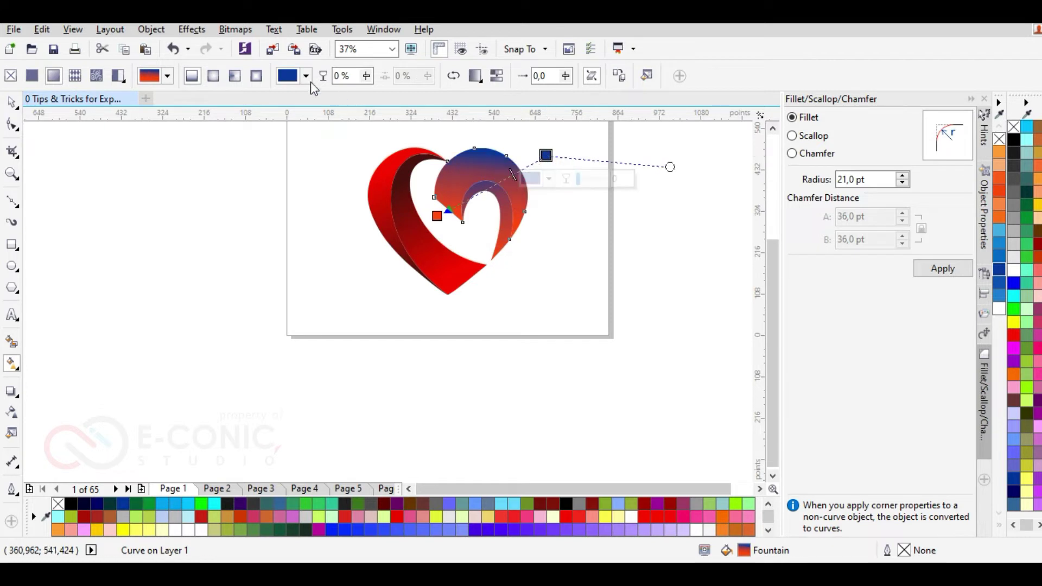
- Change the outer right section to an elliptical fountain fill, centered above the inner arch and widened with its blue end at the lower left
click(213, 77)
drag(436, 217, 436, 238)
drag(567, 173, 521, 233)
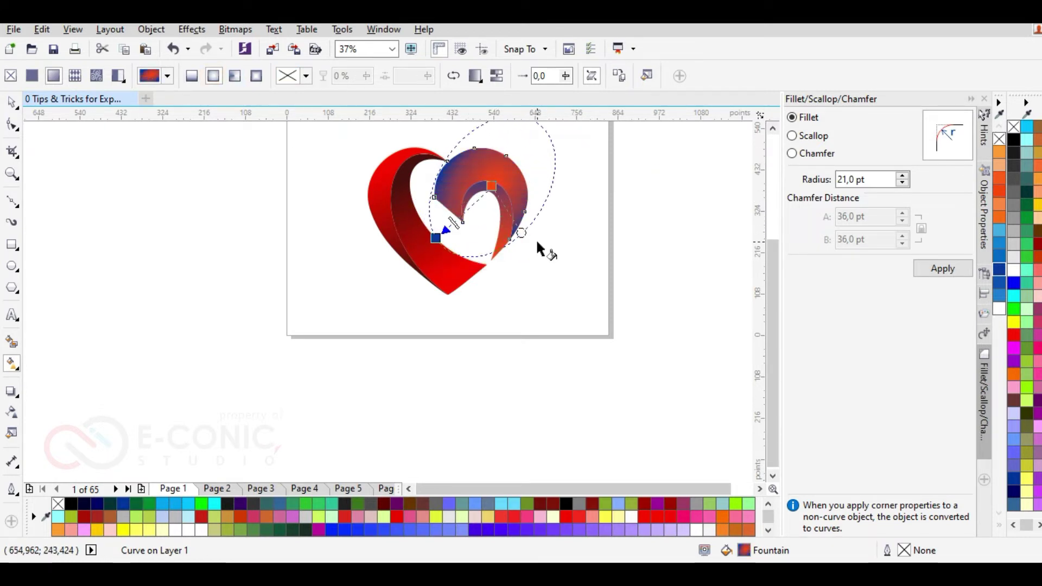
drag(436, 237, 442, 244)
drag(492, 186, 481, 180)
drag(520, 218, 537, 224)
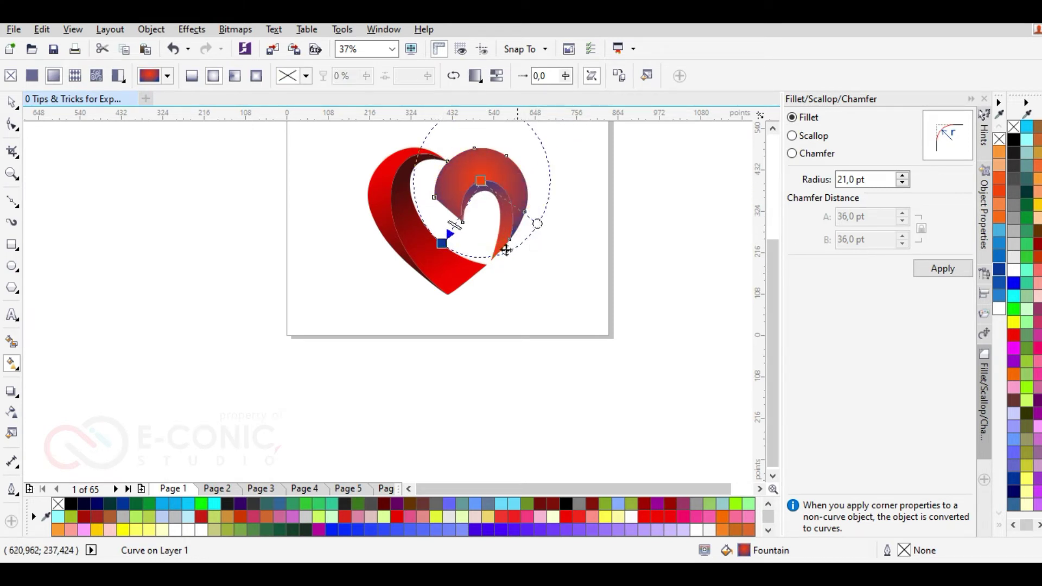
scroll(531, 194, up, 3)
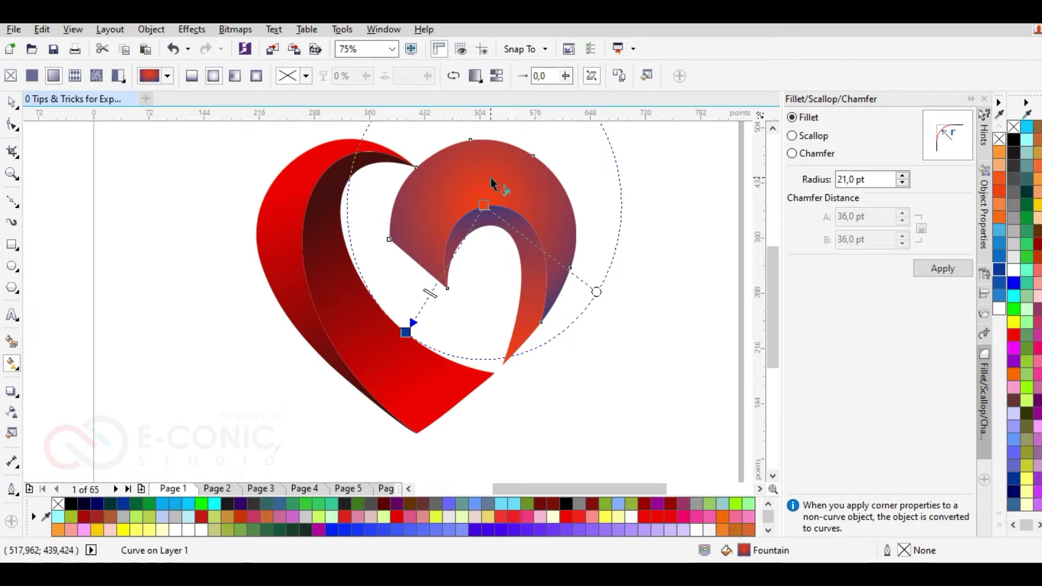
- Try golden yellow and light orange as the center color of the outer right section's elliptical fill
click(484, 205)
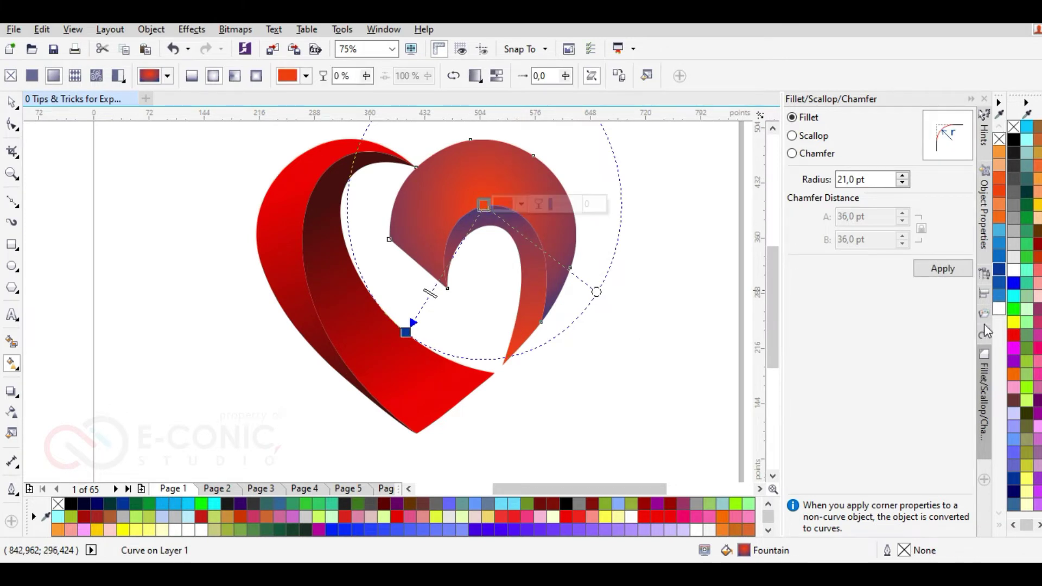
click(1037, 205)
click(1038, 166)
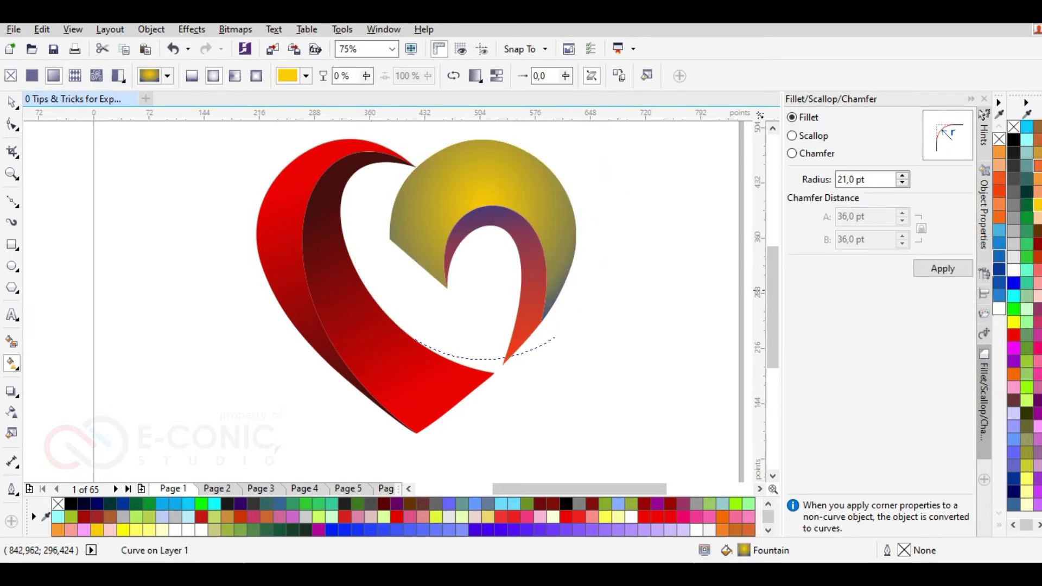
- Try yellow-green #E4FA3C and red #C41616 as the outer right section's elliptical fill end color, and settle on dark maroon
click(405, 332)
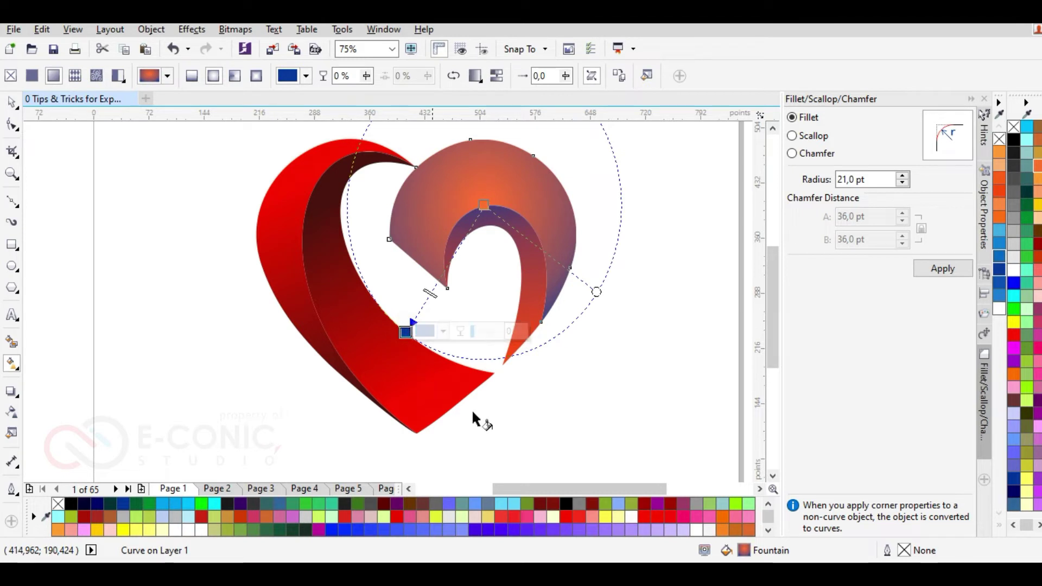
click(578, 529)
click(435, 516)
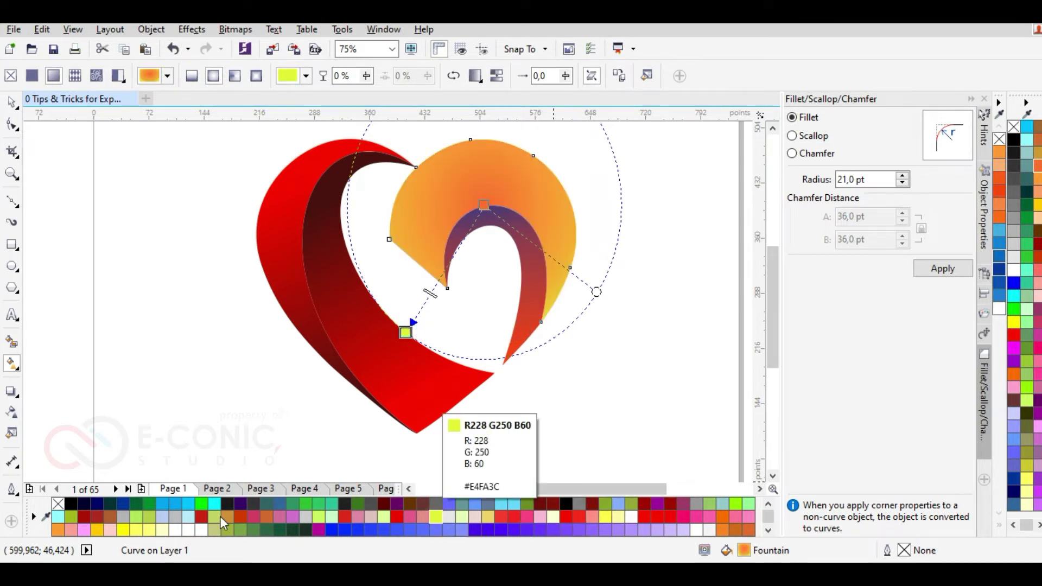
click(201, 516)
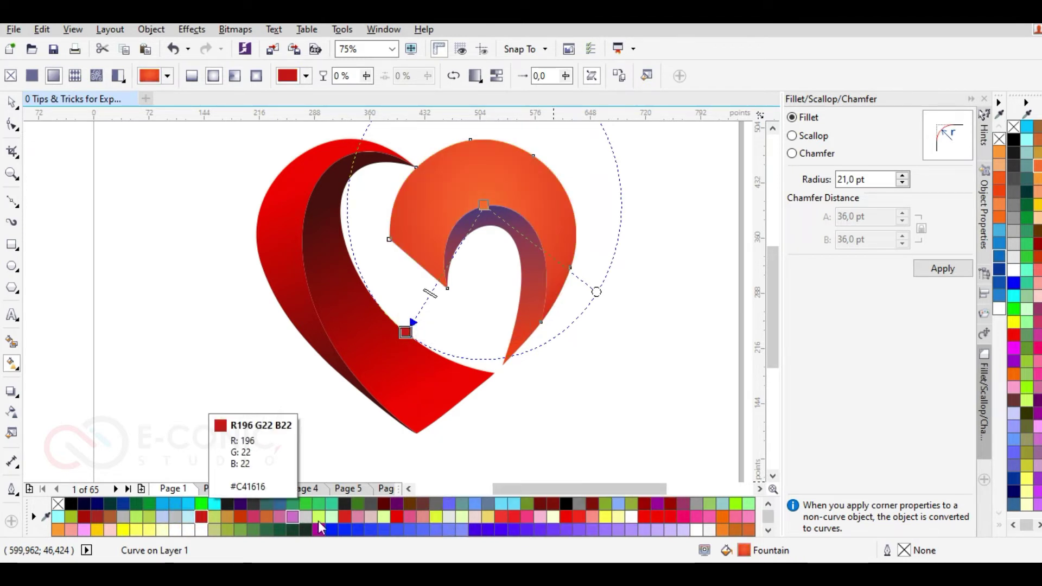
click(579, 516)
click(563, 519)
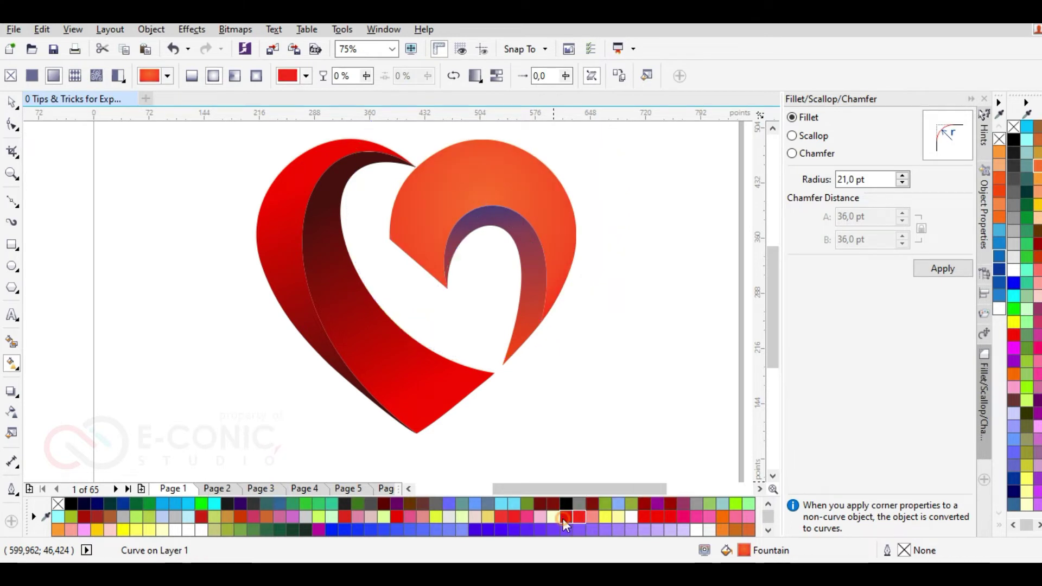
click(539, 506)
- Set the center color of the outer right section's elliptical fill to golden yellow
click(483, 204)
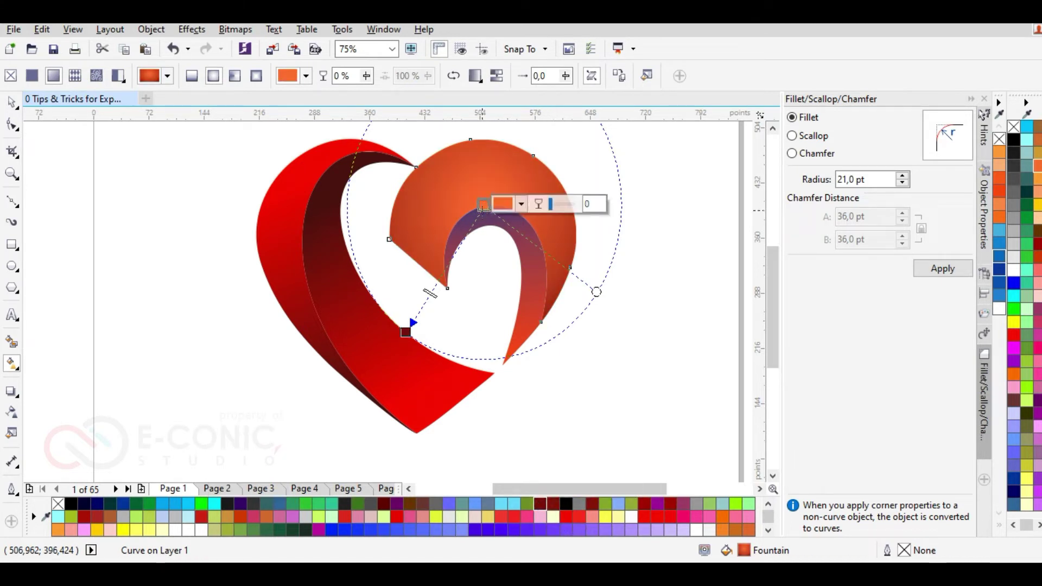
click(1038, 180)
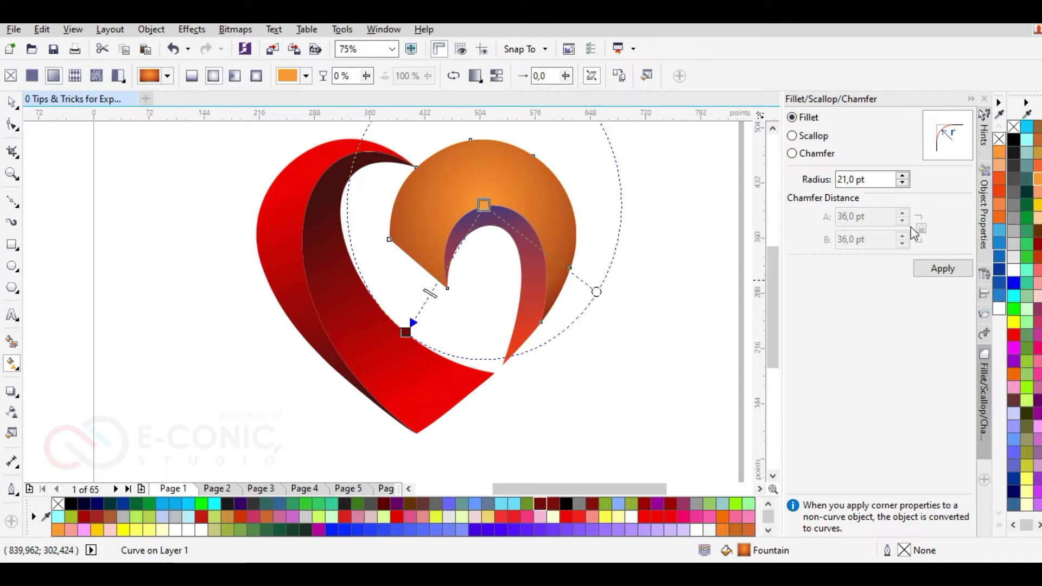
click(1038, 205)
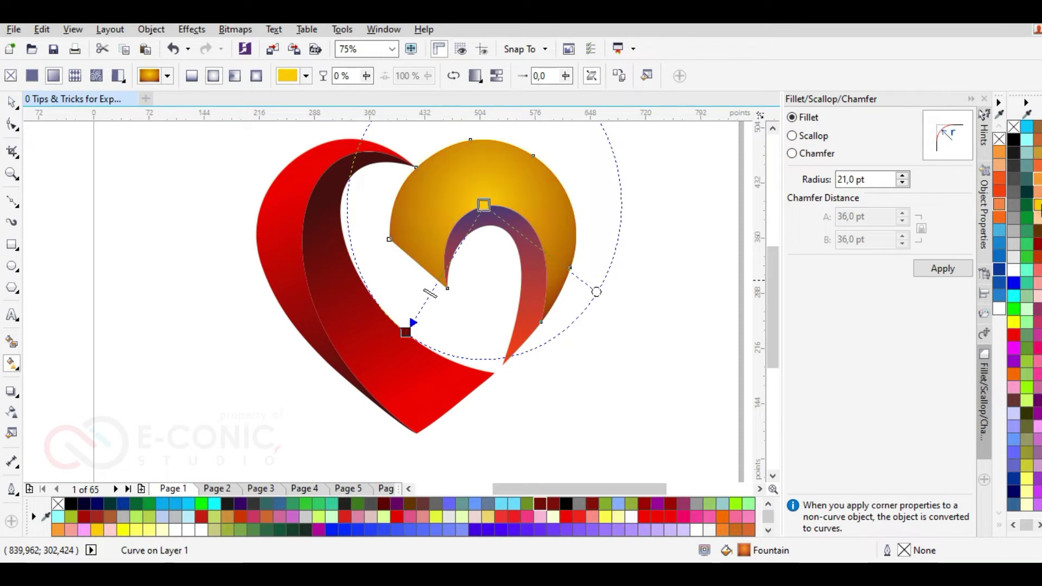
- Try hot pink and deep pink as the outer right section's center color, with yellow and pink as its end color
click(1013, 361)
click(1038, 376)
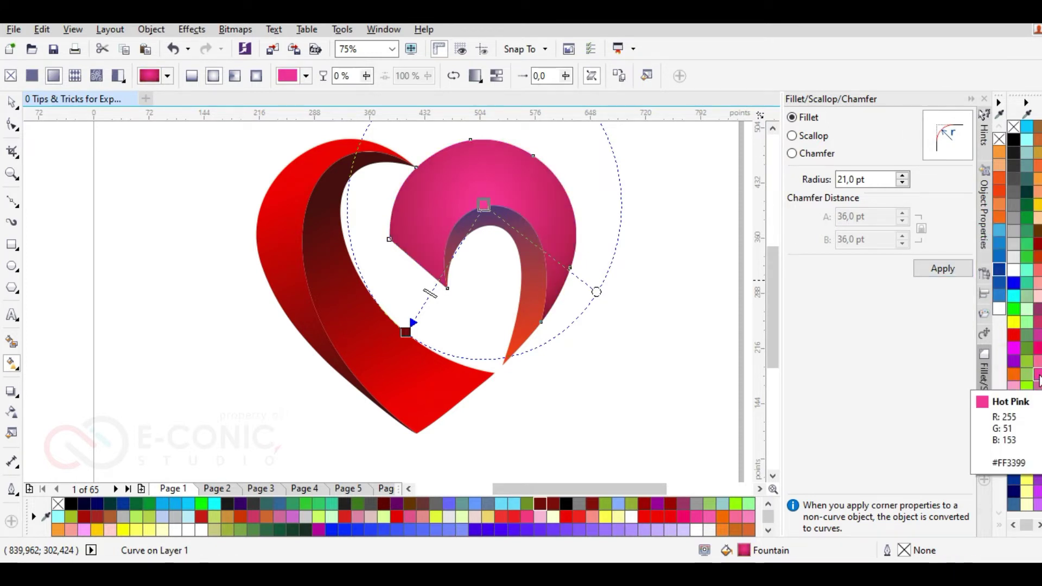
click(1037, 348)
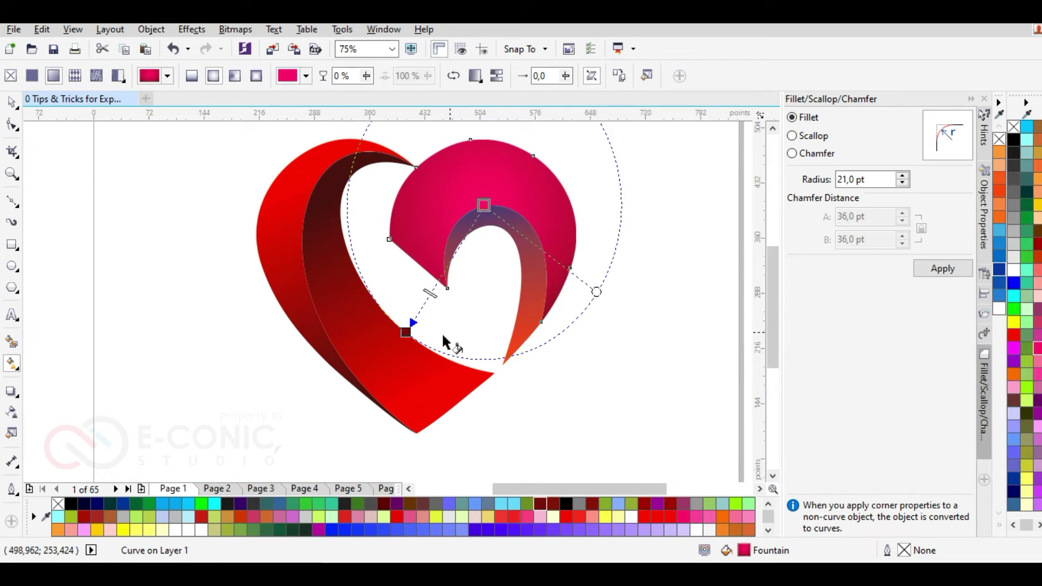
click(605, 515)
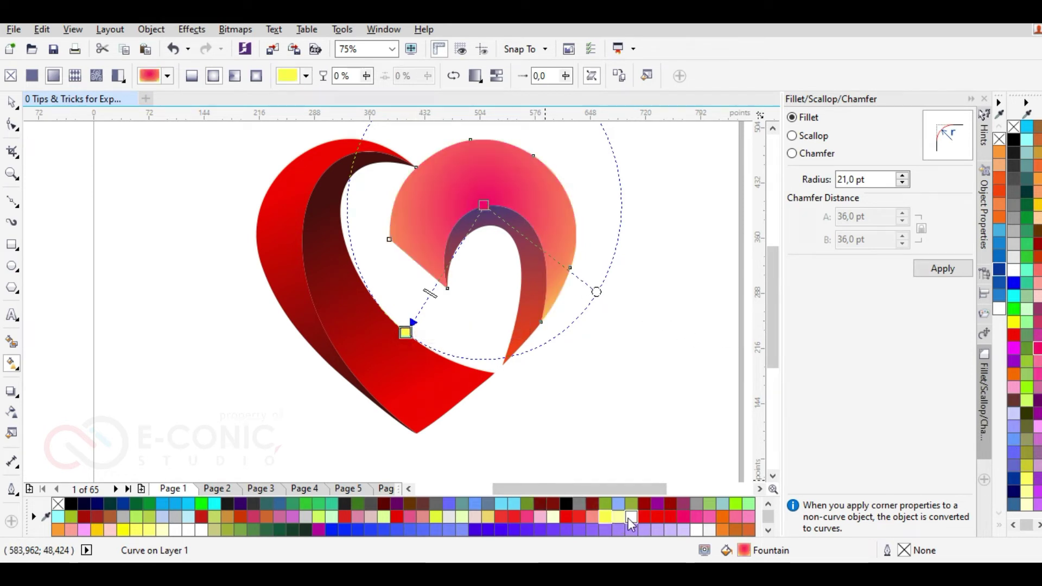
click(683, 517)
click(709, 518)
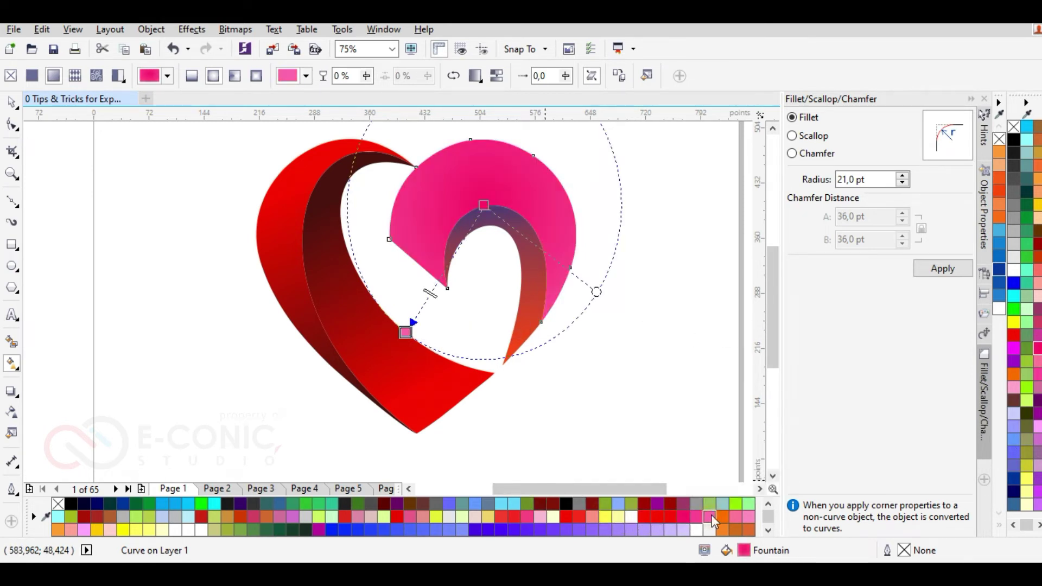
- Set the outer right section's elliptical fill to a pink center and dark maroon end, shifting the center slightly up and right
click(484, 204)
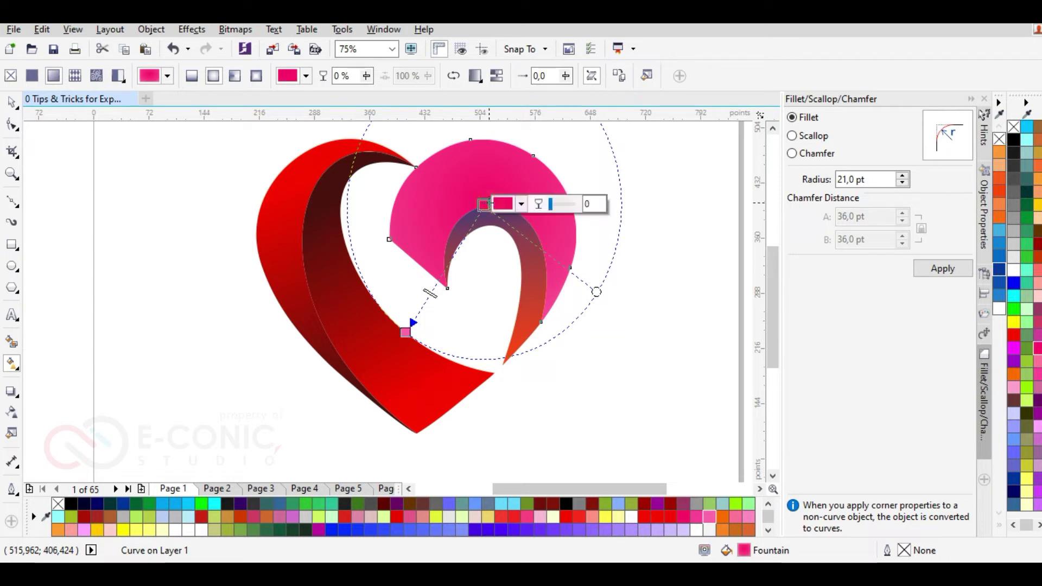
click(709, 516)
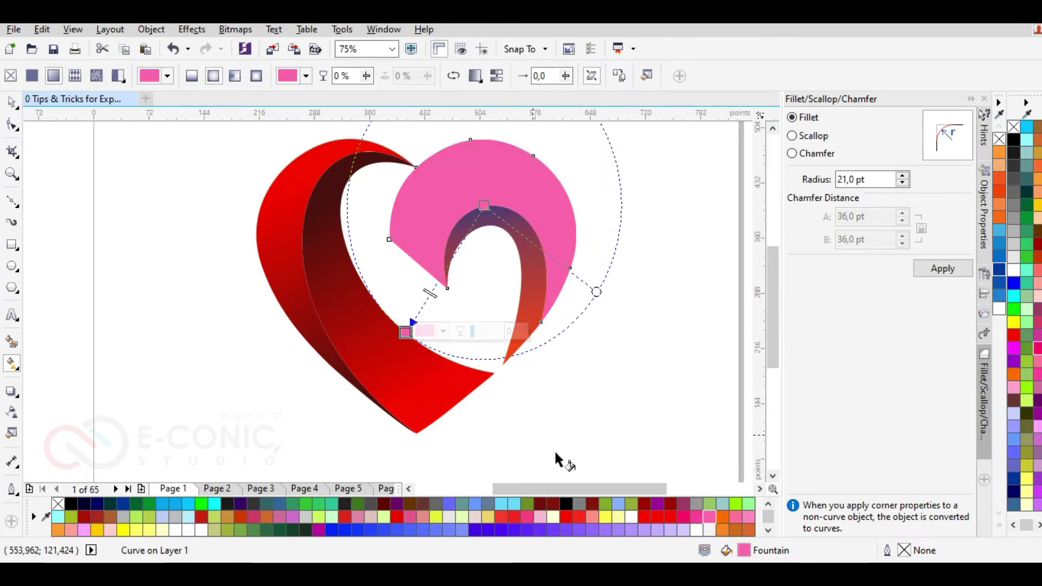
click(683, 517)
mouse_move(407, 331)
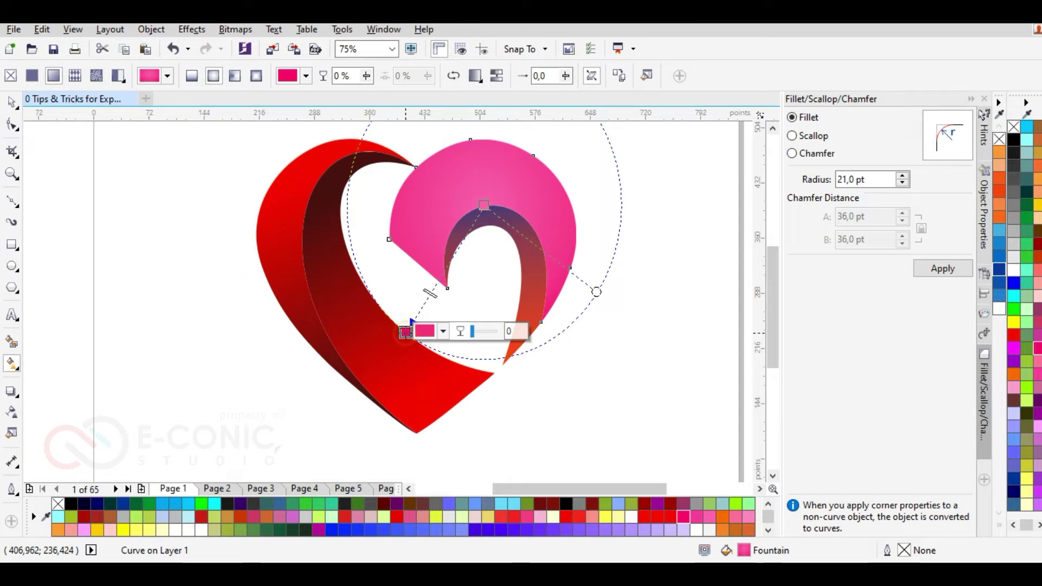
click(443, 331)
mouse_move(506, 405)
mouse_down()
mouse_move(511, 473)
mouse_move(522, 482)
mouse_up()
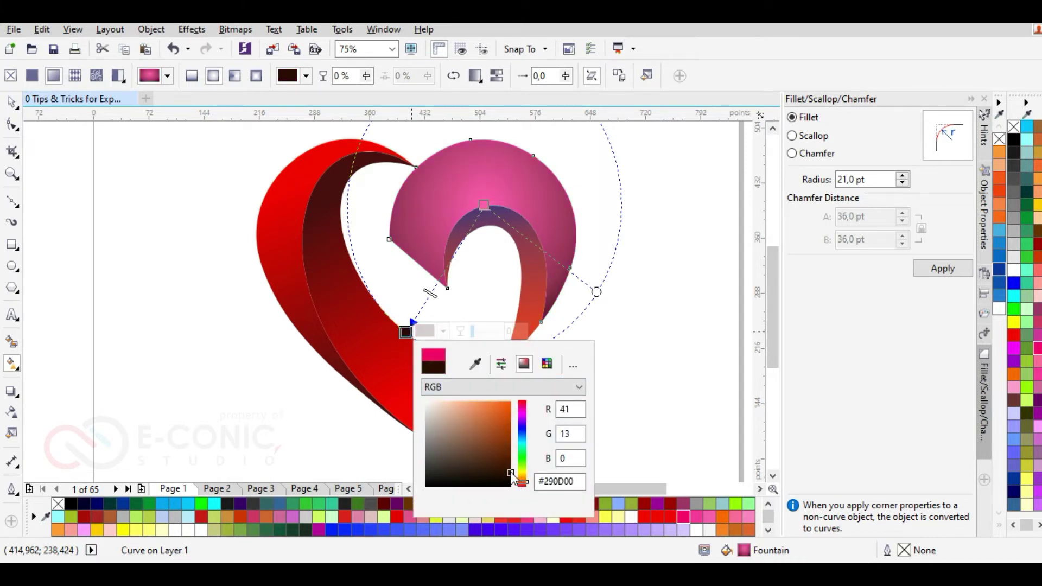
drag(528, 485, 524, 498)
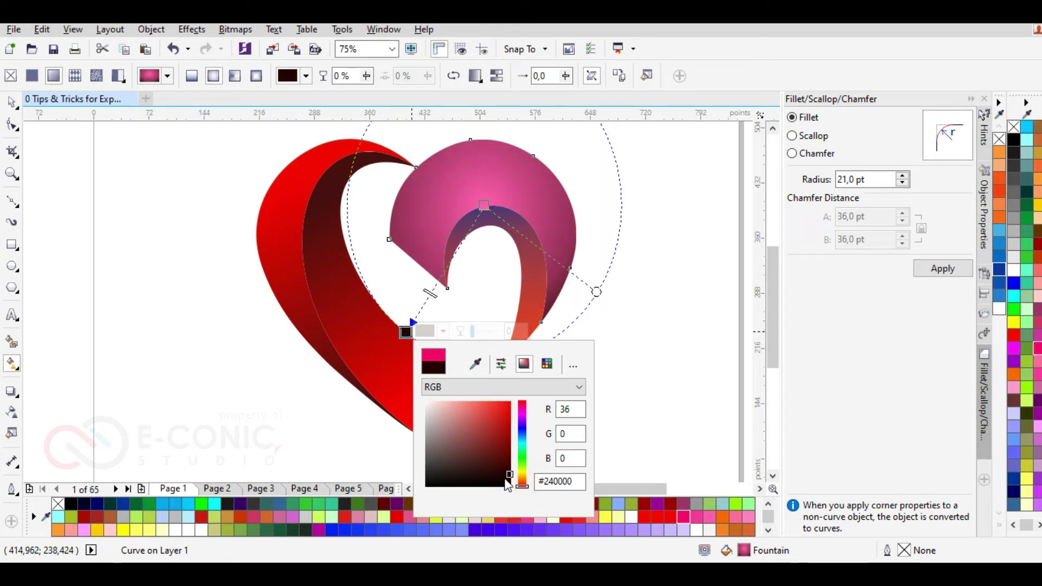
drag(503, 461, 502, 467)
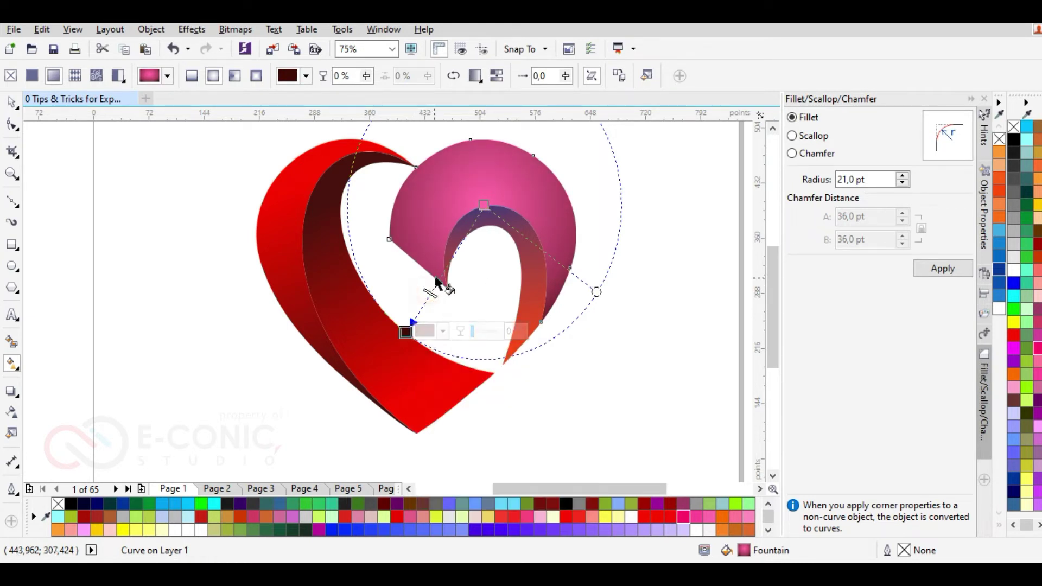
drag(484, 202, 496, 191)
click(615, 353)
- Copy the outer right section's pink elliptical fountain fill onto the inner right arch
click(525, 304)
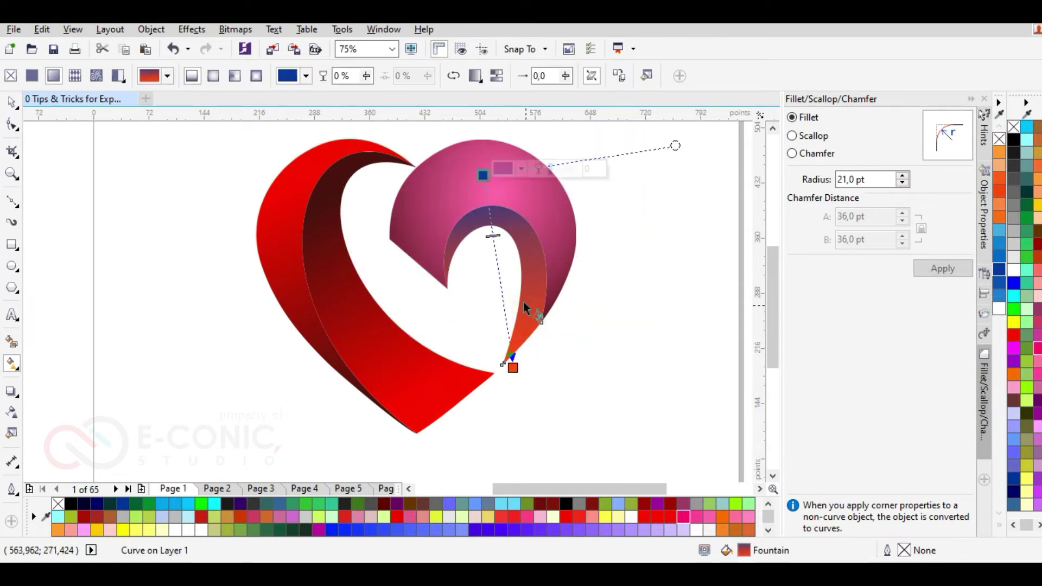
click(619, 76)
click(463, 155)
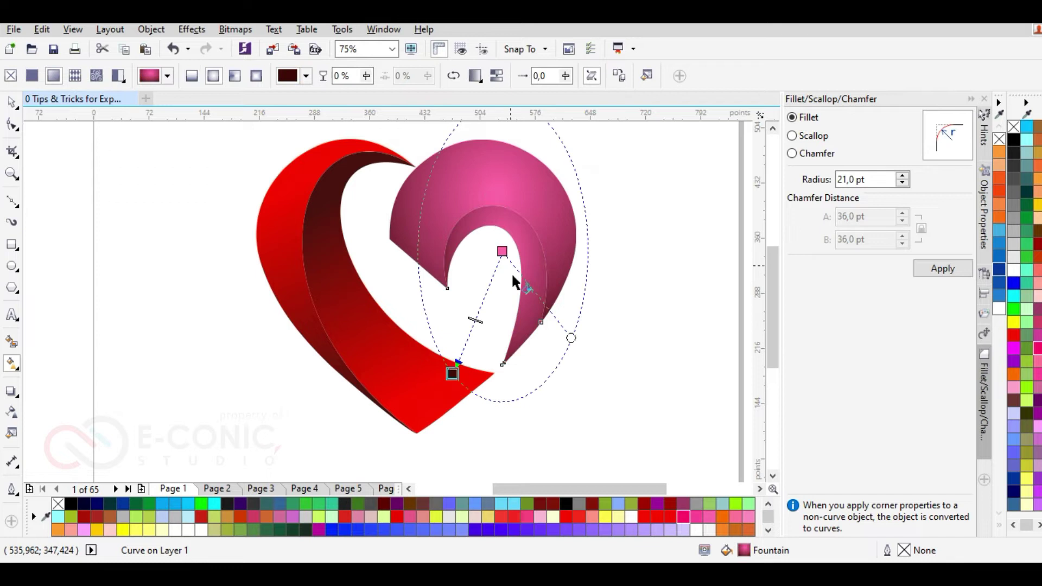
- Recolor the inner right arch's elliptical fill with a black center and a hot pink end
click(502, 251)
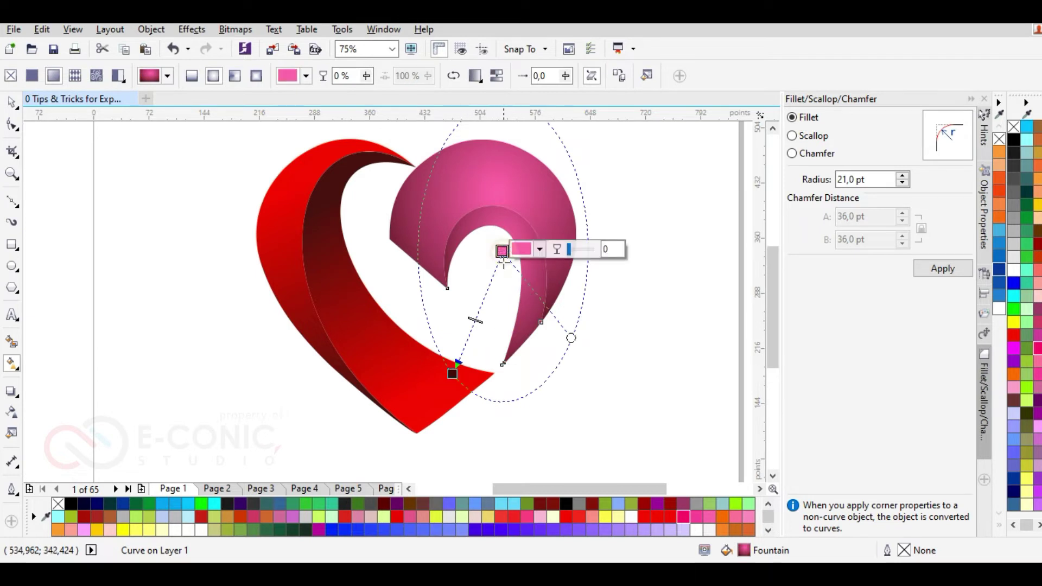
click(569, 502)
click(452, 374)
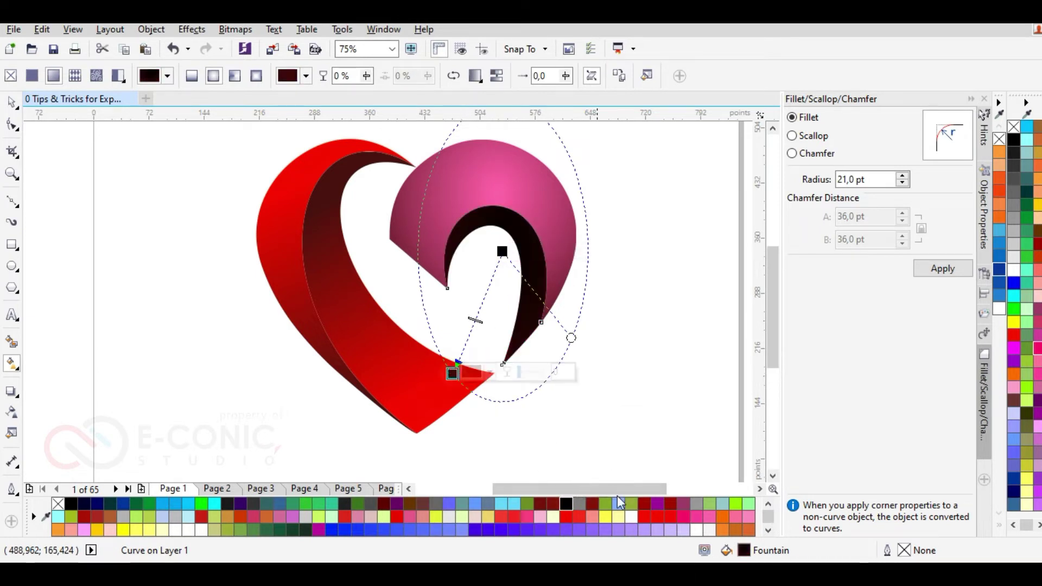
click(696, 517)
- Reshape the inner right arch's elliptical fill, centering it under the arch's top with its end inside the opening and adjusting its width and midpoint
drag(502, 251, 488, 241)
drag(568, 320, 638, 322)
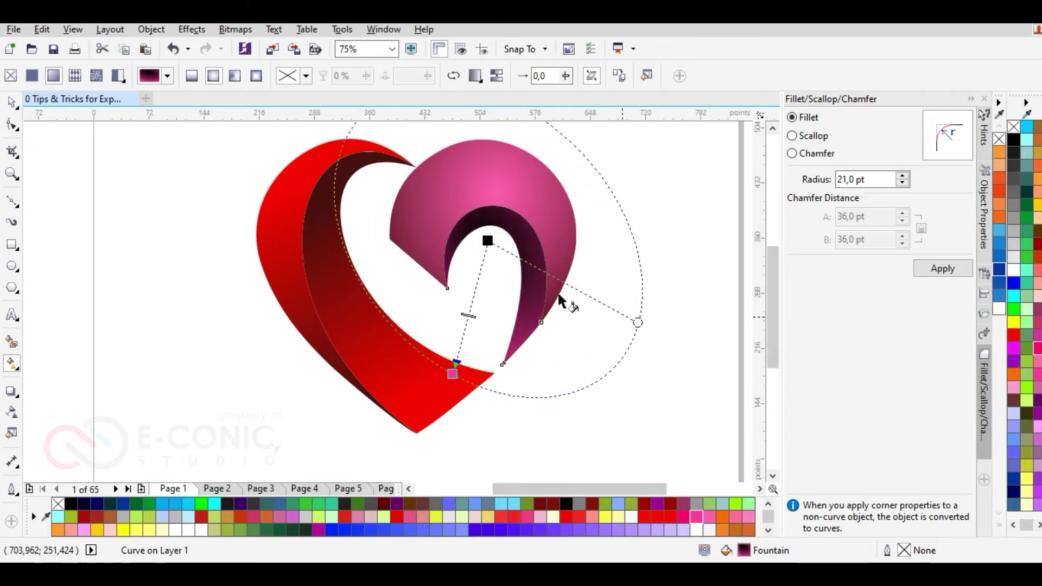
drag(487, 239, 501, 198)
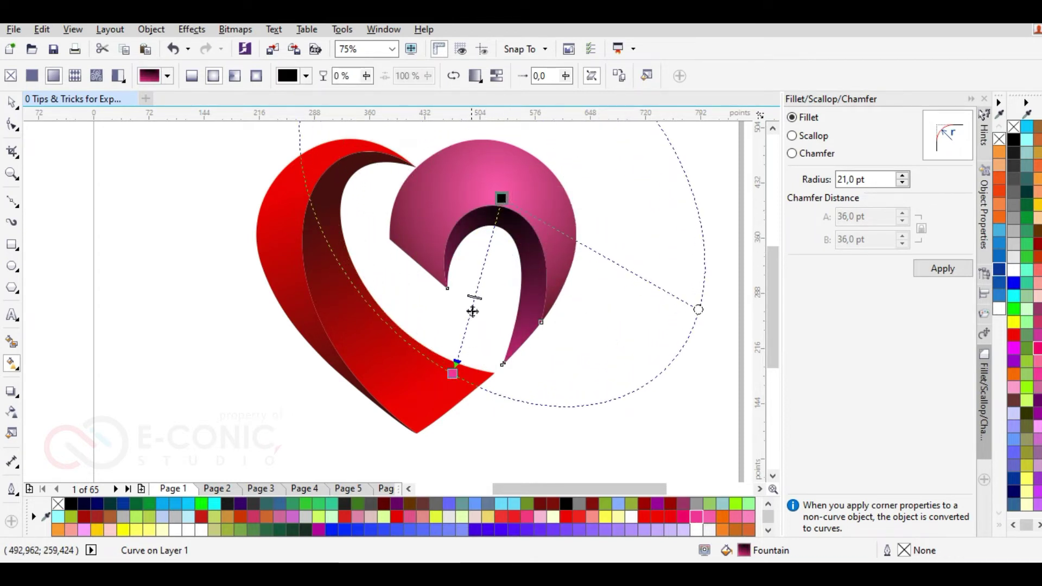
drag(699, 309, 702, 273)
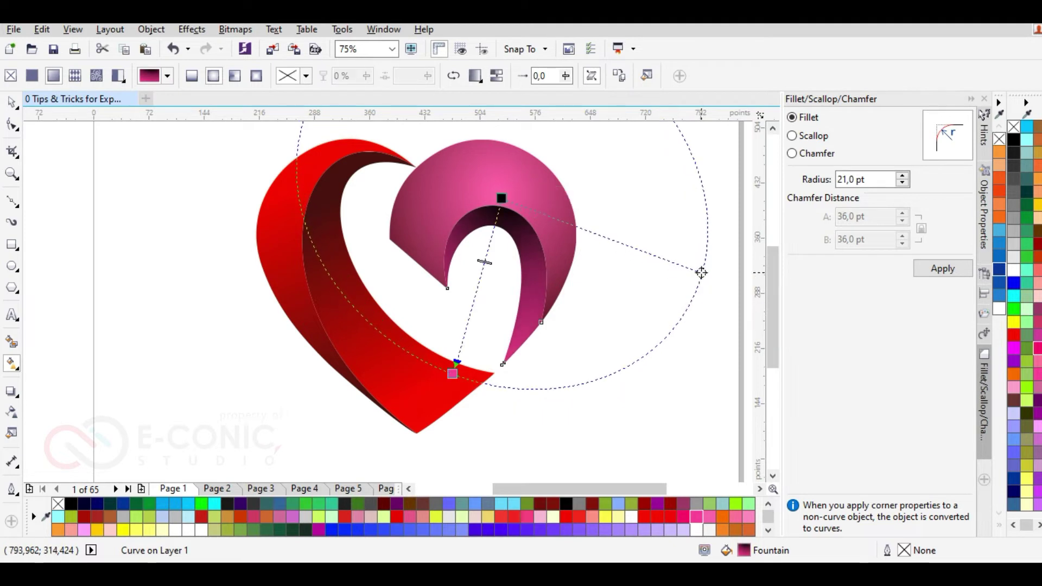
drag(453, 375, 474, 315)
drag(491, 241, 489, 258)
drag(501, 203, 496, 226)
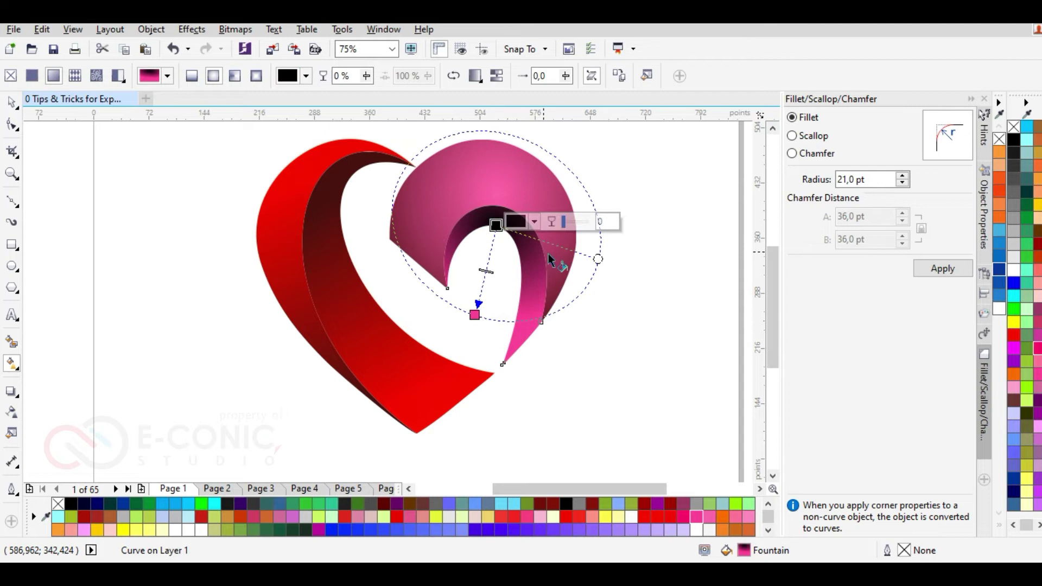
mouse_move(598, 258)
mouse_down()
mouse_move(605, 222)
mouse_move(583, 259)
mouse_up()
- Set the center color of the inner right arch's elliptical fill to a dark shade of #FF0066
click(496, 226)
click(683, 517)
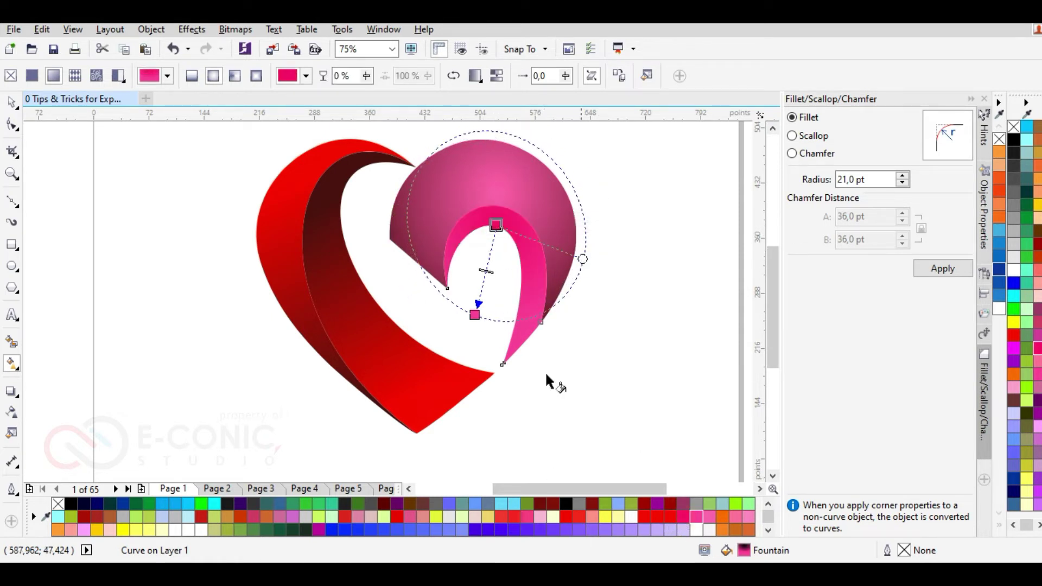
click(534, 222)
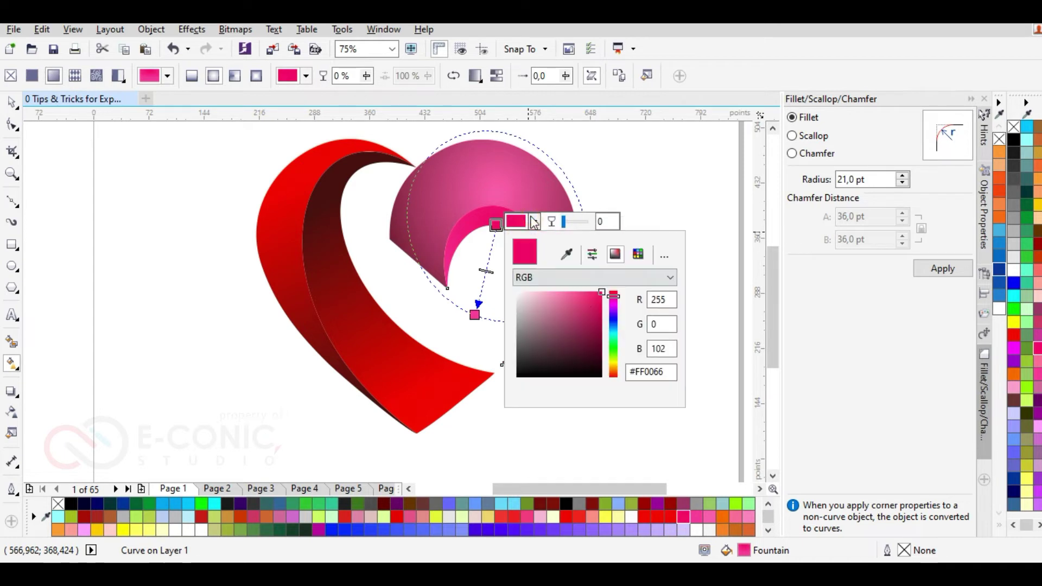
click(601, 338)
click(600, 345)
click(641, 185)
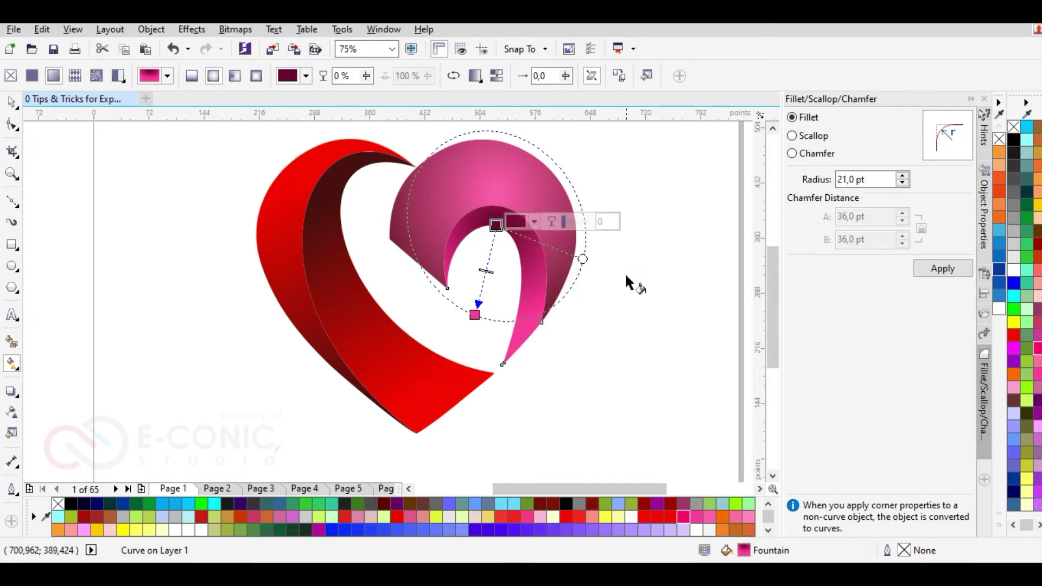
- Widen the inner right arch's elliptical fill, moving its end toward the lower-left tip and its center up to the arch's top
drag(583, 258, 700, 267)
drag(476, 315, 458, 292)
drag(495, 225, 498, 213)
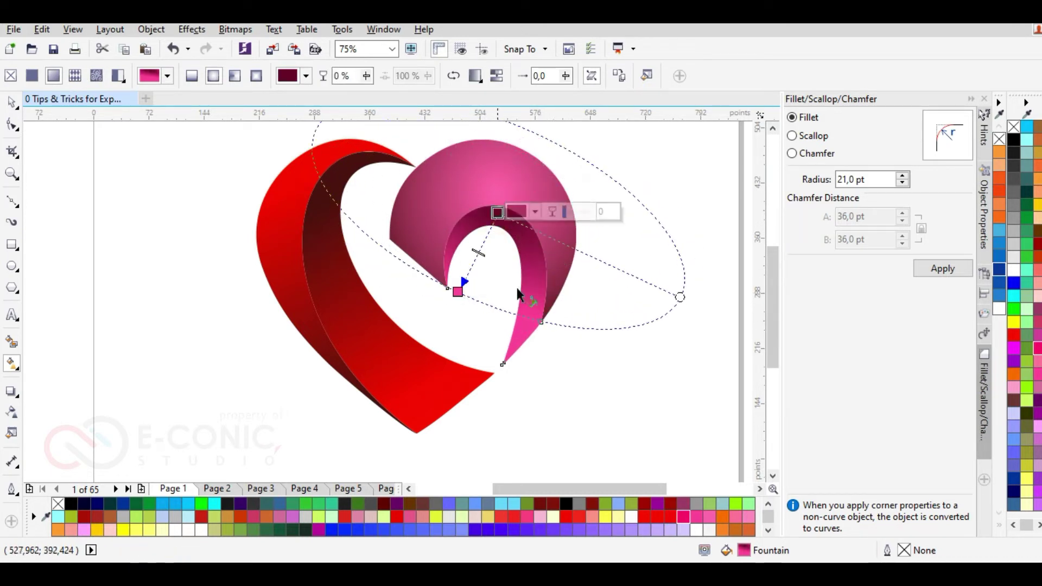
click(551, 340)
- Recolor the inner left band's linear fill with navy blue at the upper end and cyan at the lower end, after trying orange and blue-violet
click(376, 368)
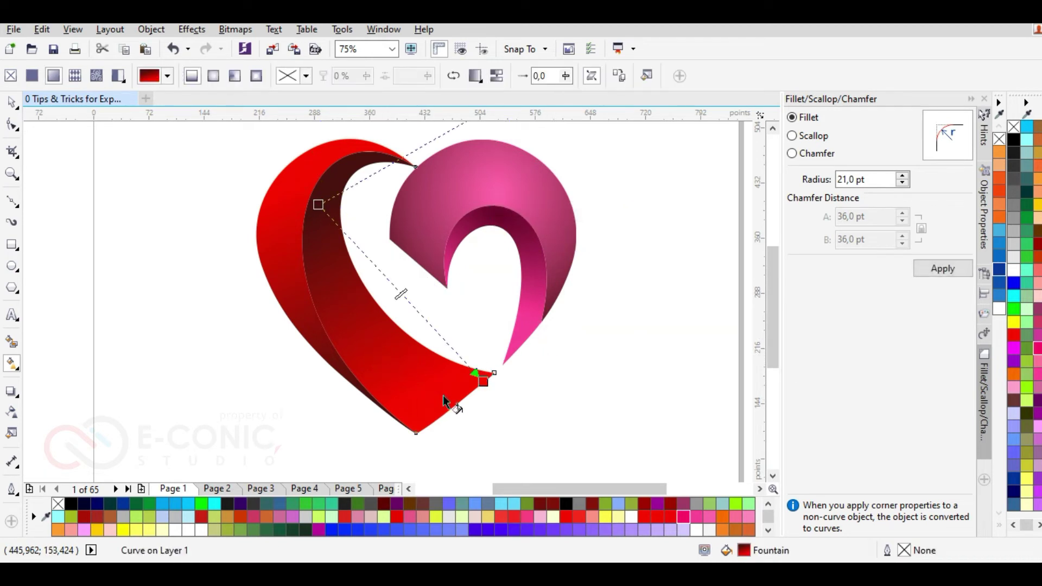
click(59, 529)
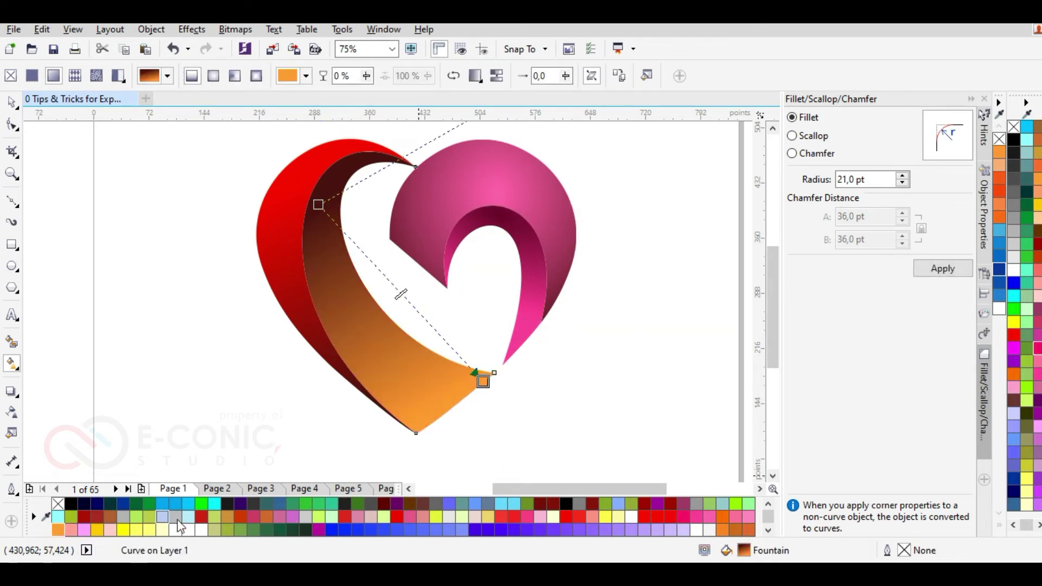
click(476, 529)
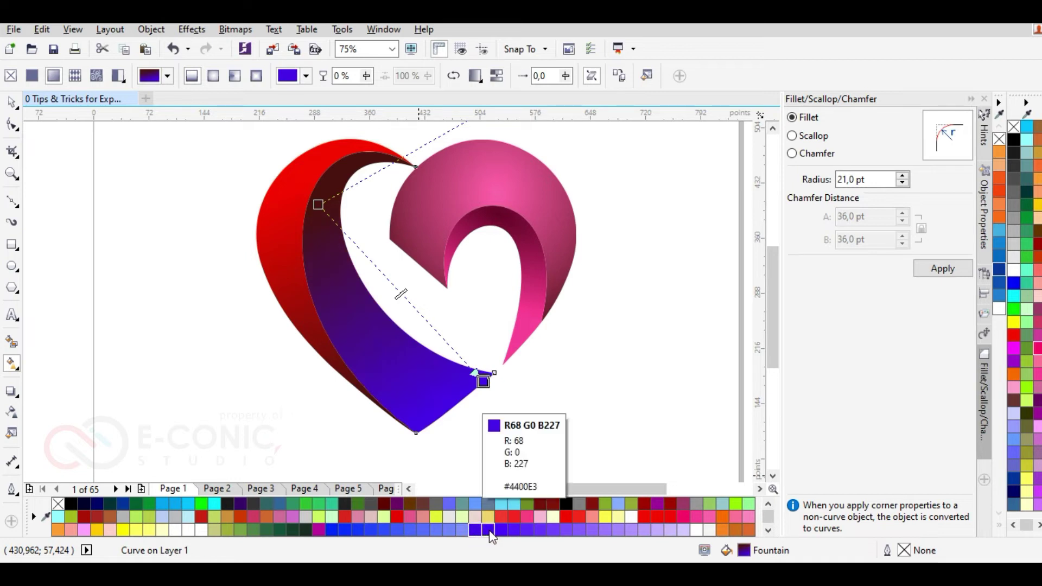
click(318, 204)
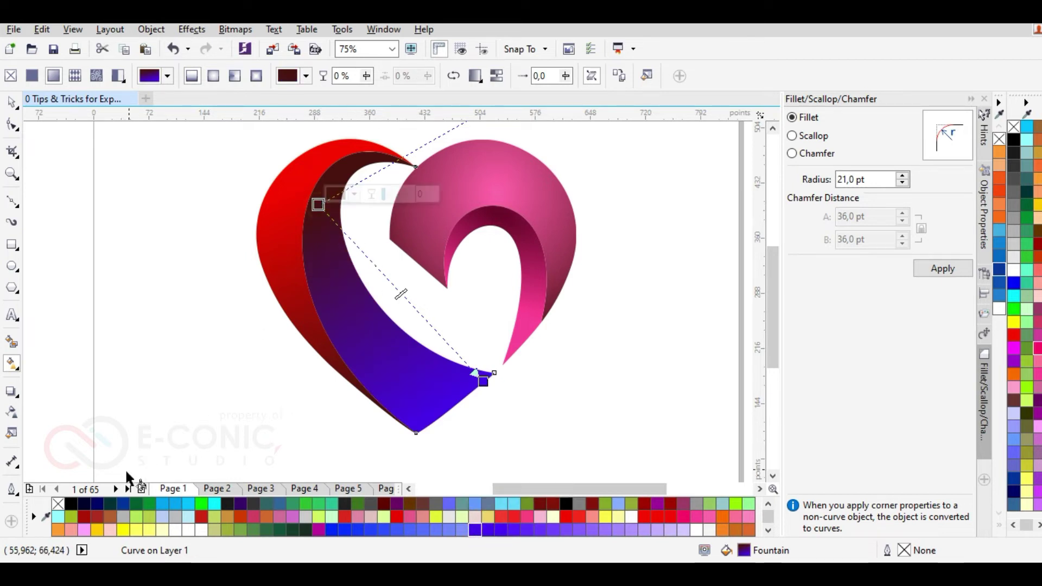
click(97, 503)
click(482, 381)
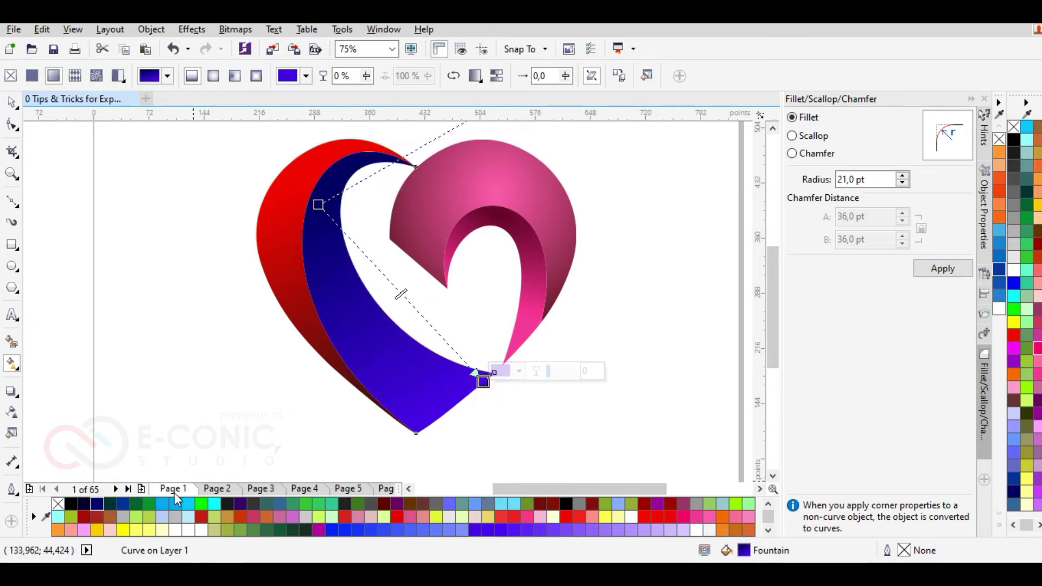
click(216, 505)
- Change the inner left band's upper fill color to dark purple and realign the gradient toward the middle of its lower edge
drag(318, 205, 315, 184)
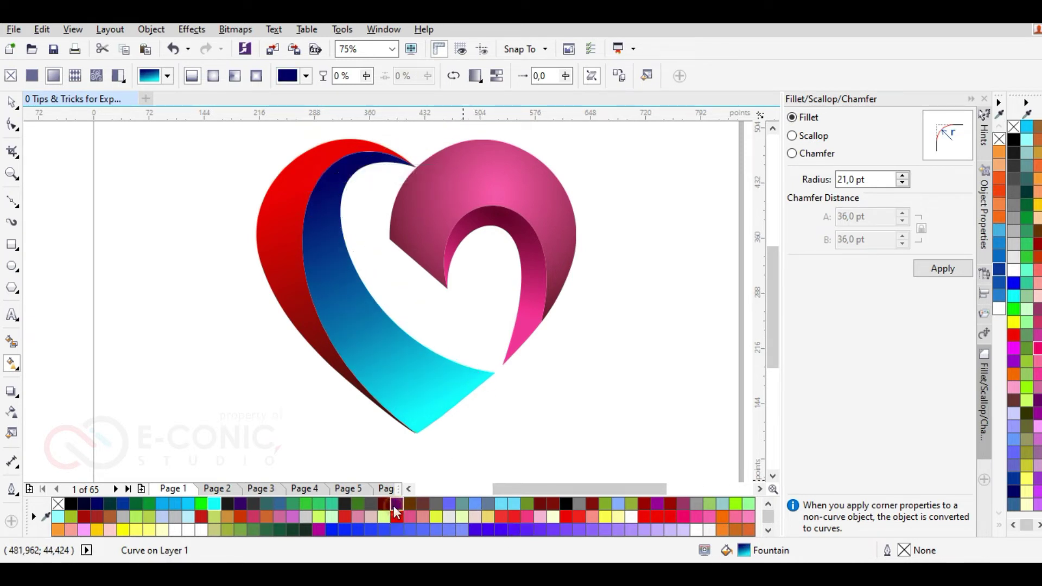
click(397, 504)
click(244, 502)
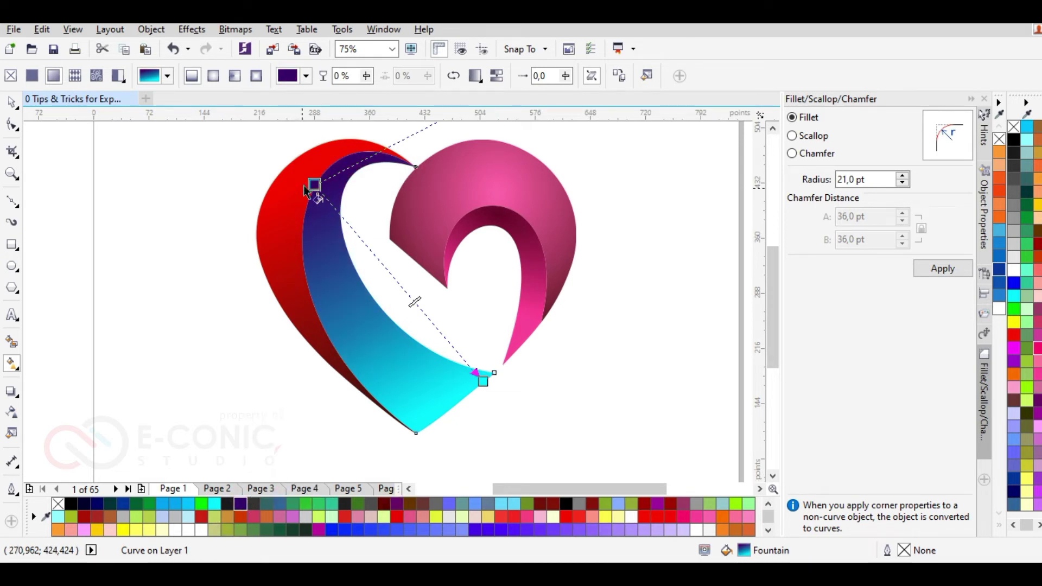
drag(314, 185, 319, 200)
drag(476, 375, 450, 408)
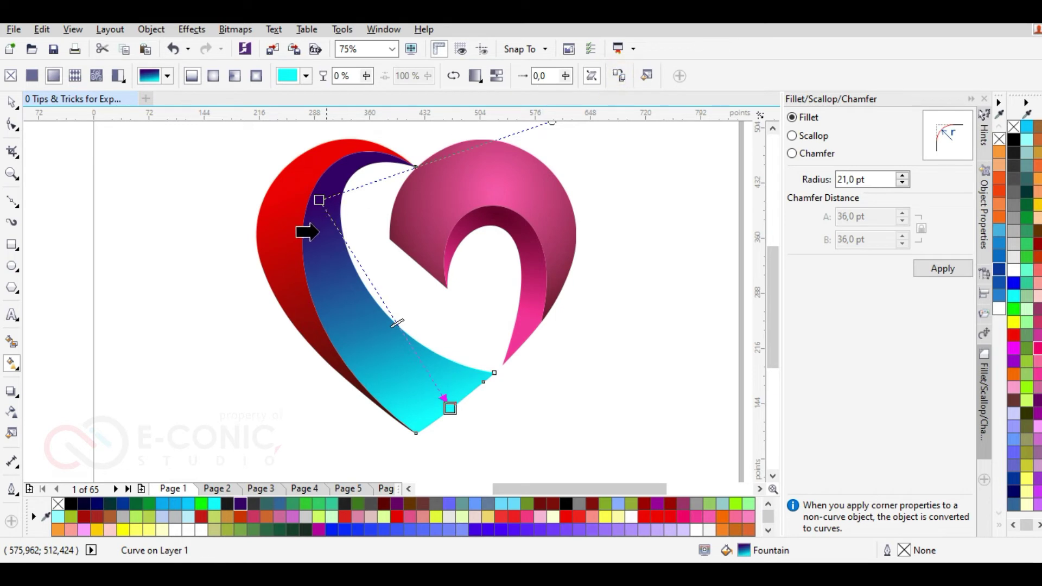
- Copy the inner left band's purple-to-cyan fountain fill onto the outer left section of the heart
click(12, 103)
click(280, 238)
click(20, 367)
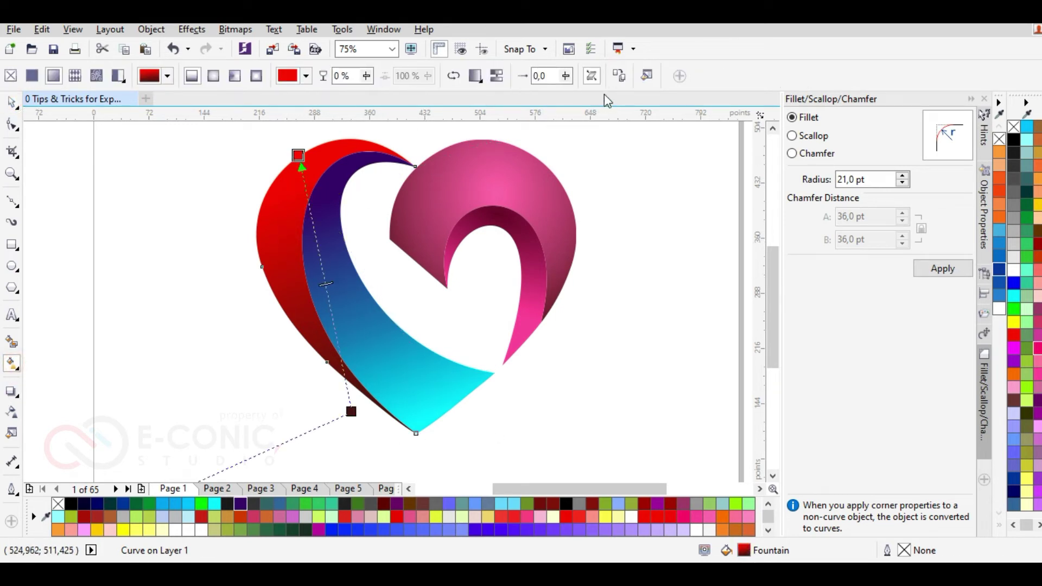
click(617, 77)
click(367, 328)
- Realign the outer left section's linear fill with cyan at its upper-left curve and dark purple near the lower tip
drag(381, 403, 281, 137)
drag(270, 189, 356, 398)
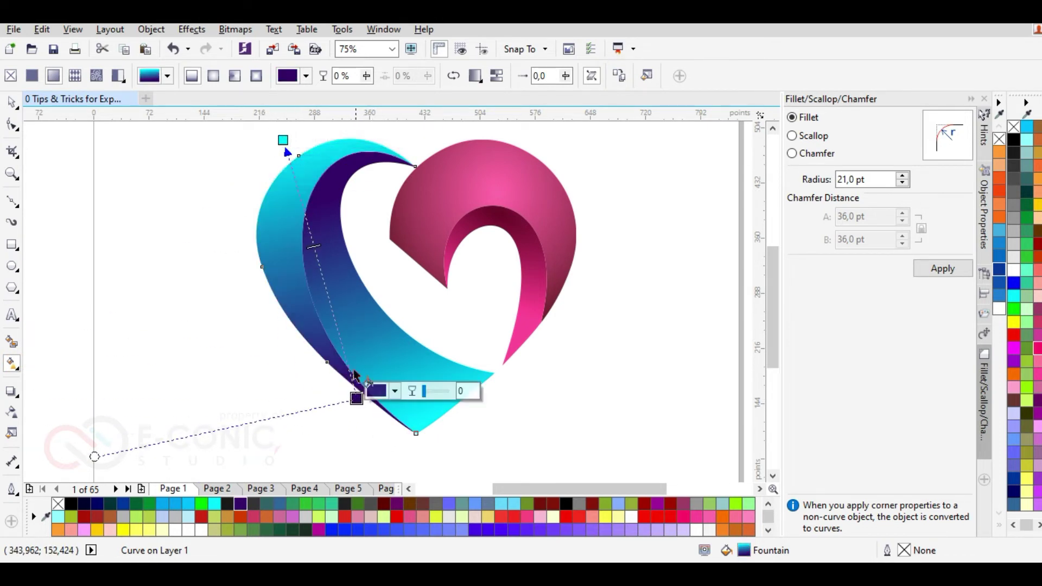
drag(279, 141, 338, 144)
drag(357, 399, 346, 391)
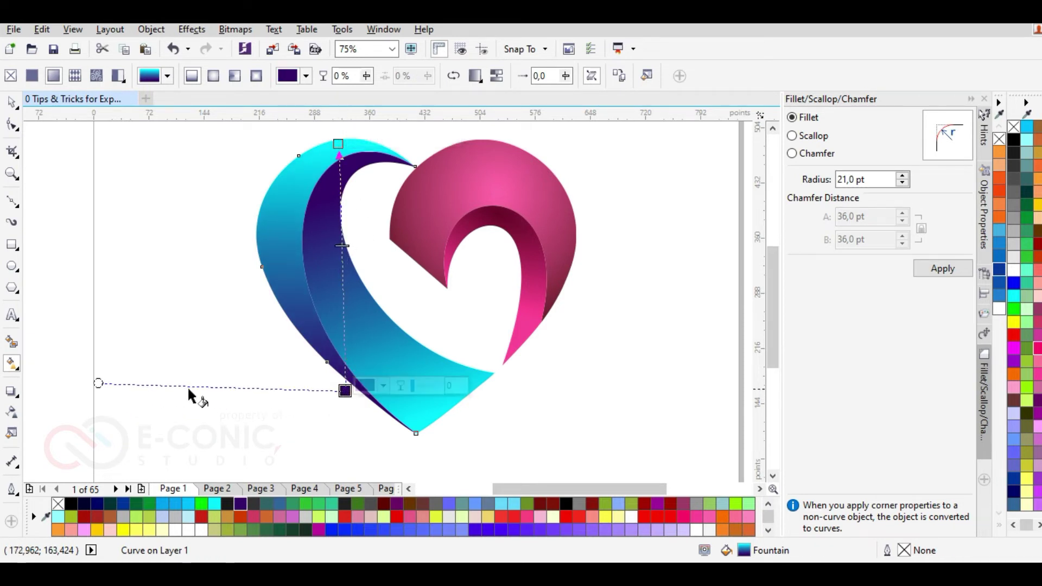
drag(95, 382, 199, 421)
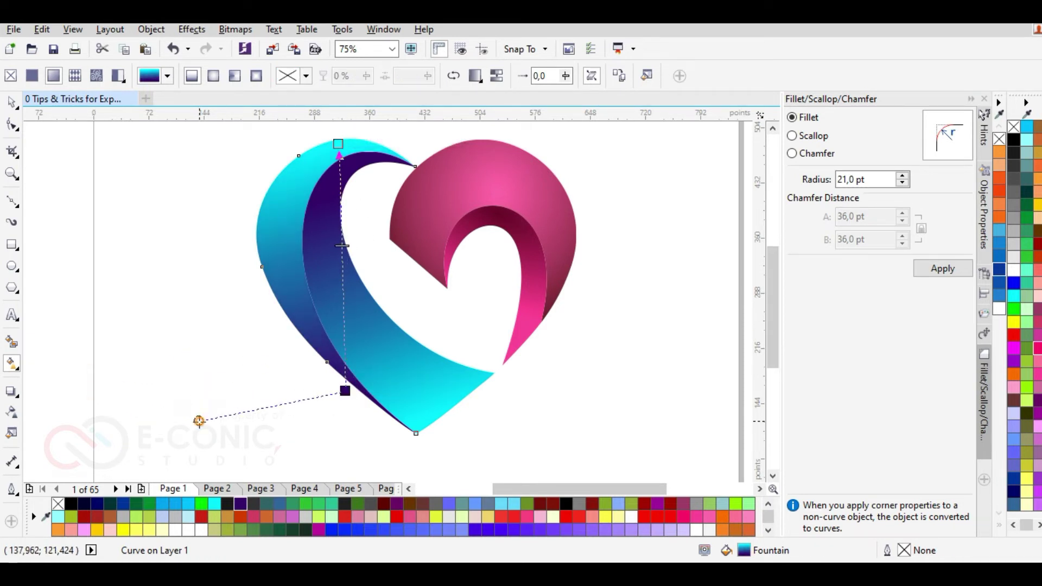
drag(336, 145, 298, 156)
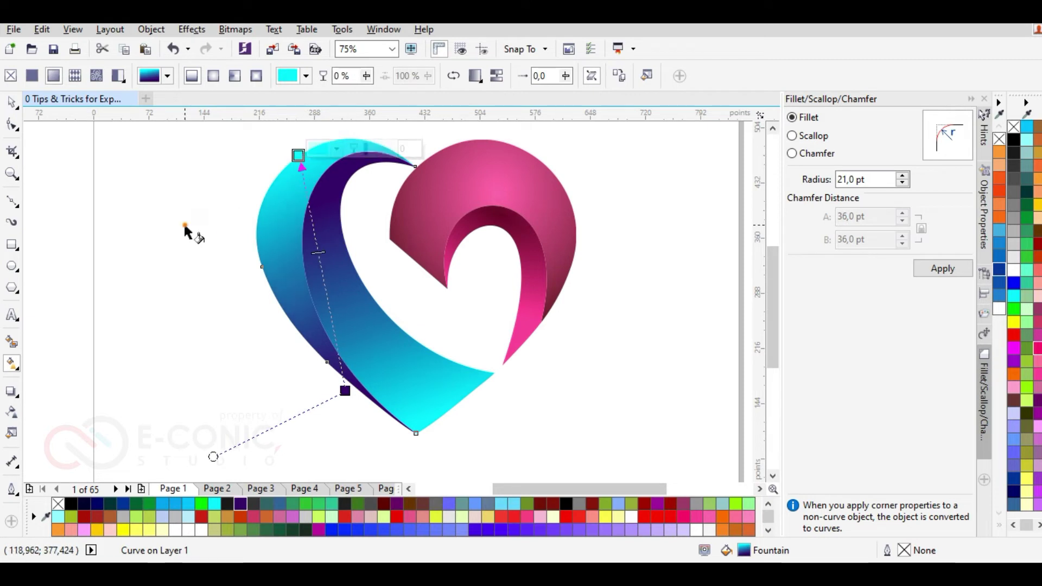
- Group the four colored sections of the heart into a single object
click(184, 225)
scroll(403, 318, down, 1)
click(11, 102)
click(242, 311)
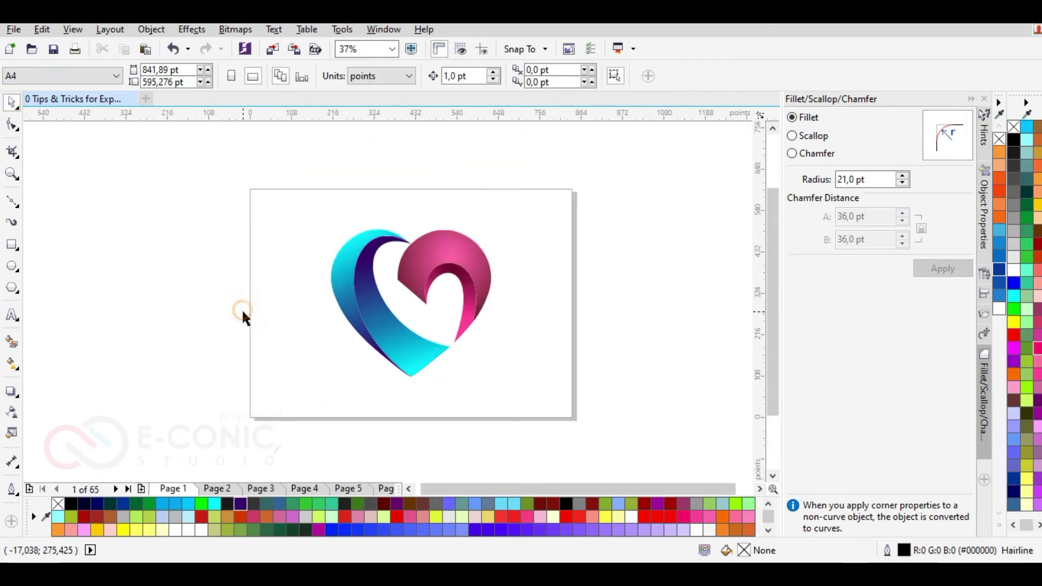
scroll(472, 260, up, 1)
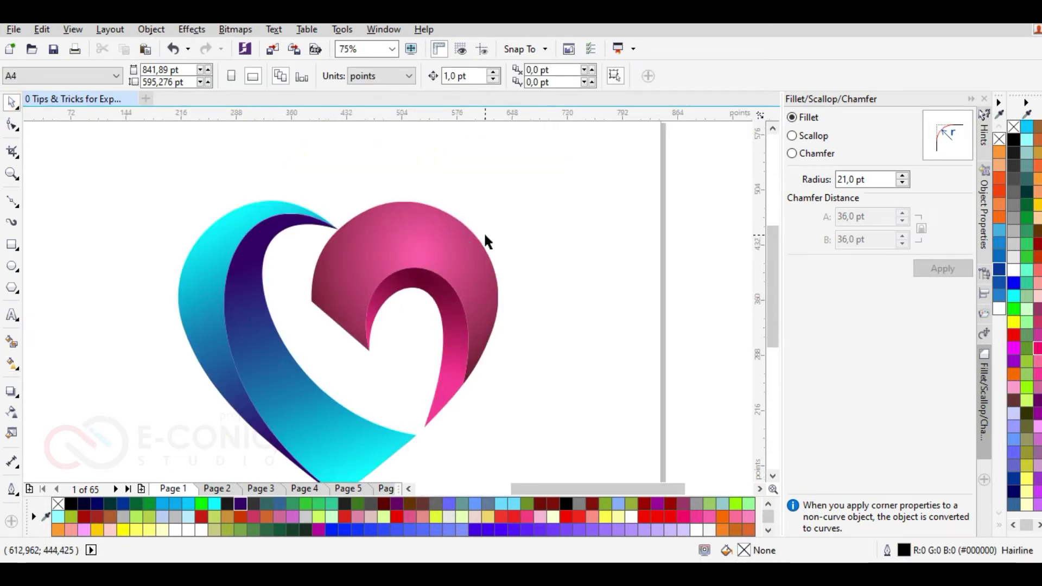
scroll(485, 242, down, 1)
drag(286, 175, 521, 395)
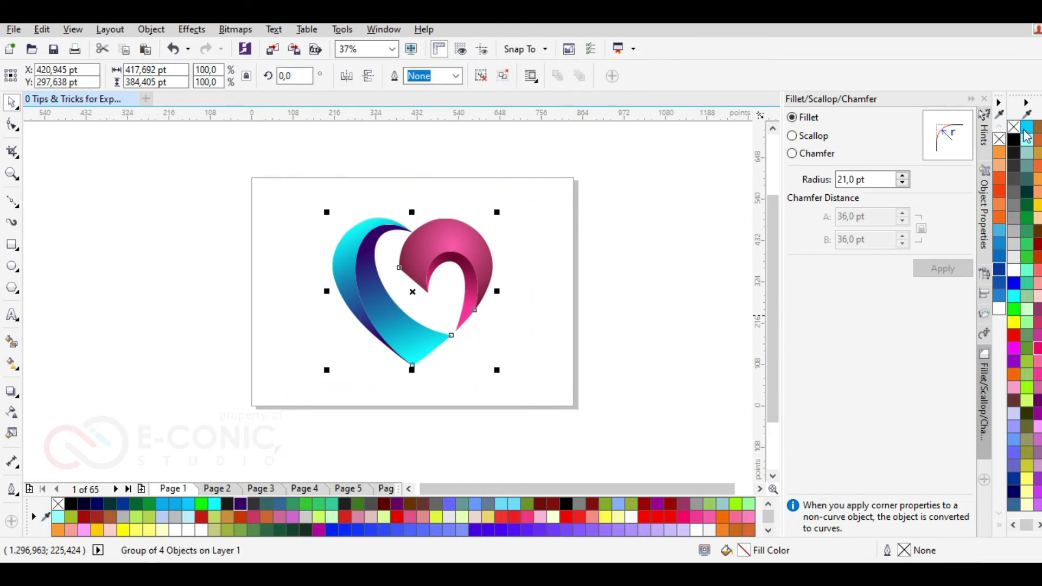
key(F4)
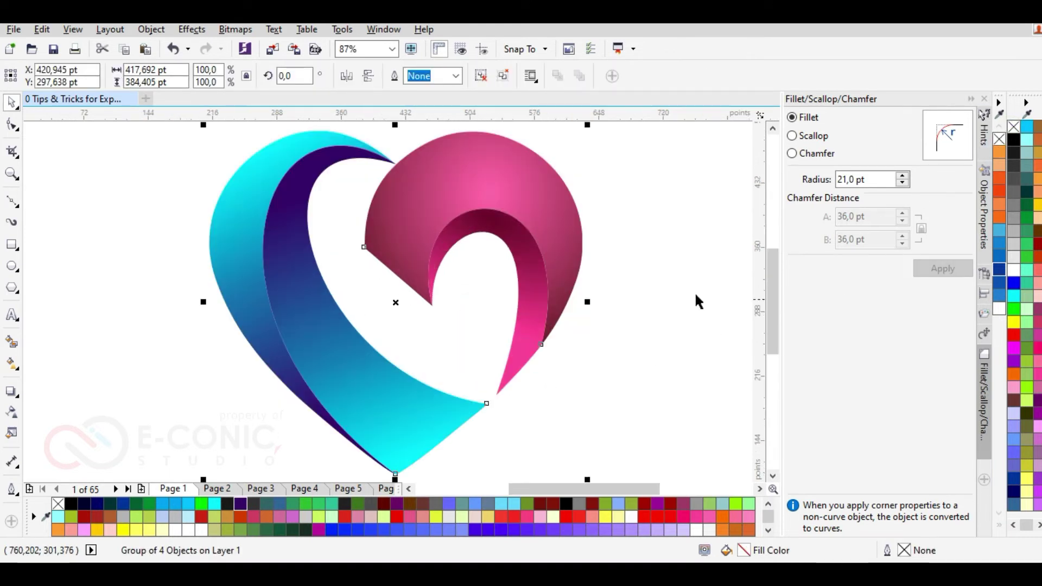
- Scale the heart group down to 73% and center it on the page
click(682, 278)
scroll(607, 342, down, 1)
drag(412, 214, 648, 415)
drag(619, 242, 578, 282)
key(p)
- Add a page-sized background rectangle behind the heart, filled with dark purple #660066 and without an outline
click(18, 249)
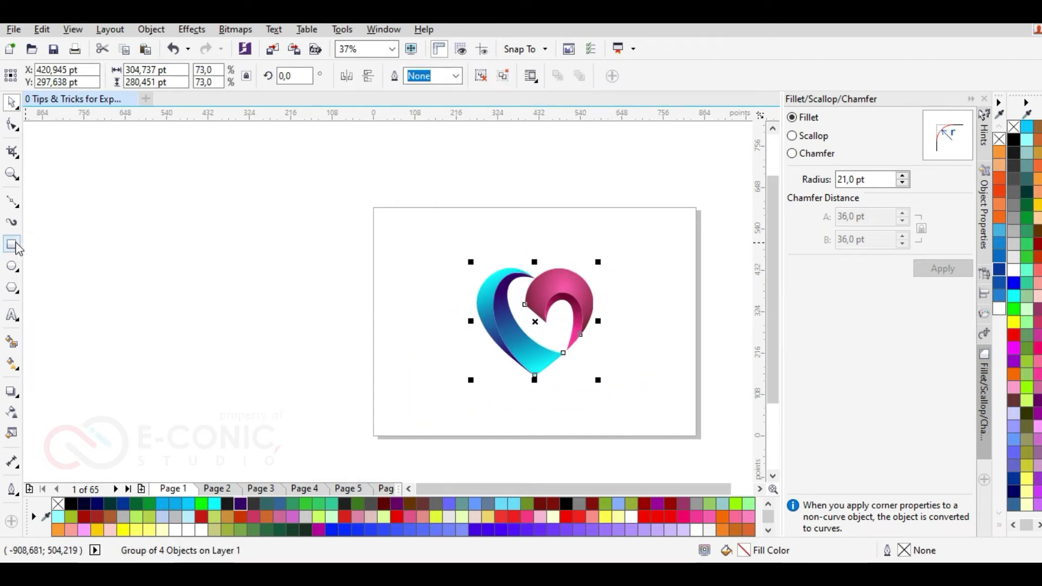
double_click(20, 249)
key(F4)
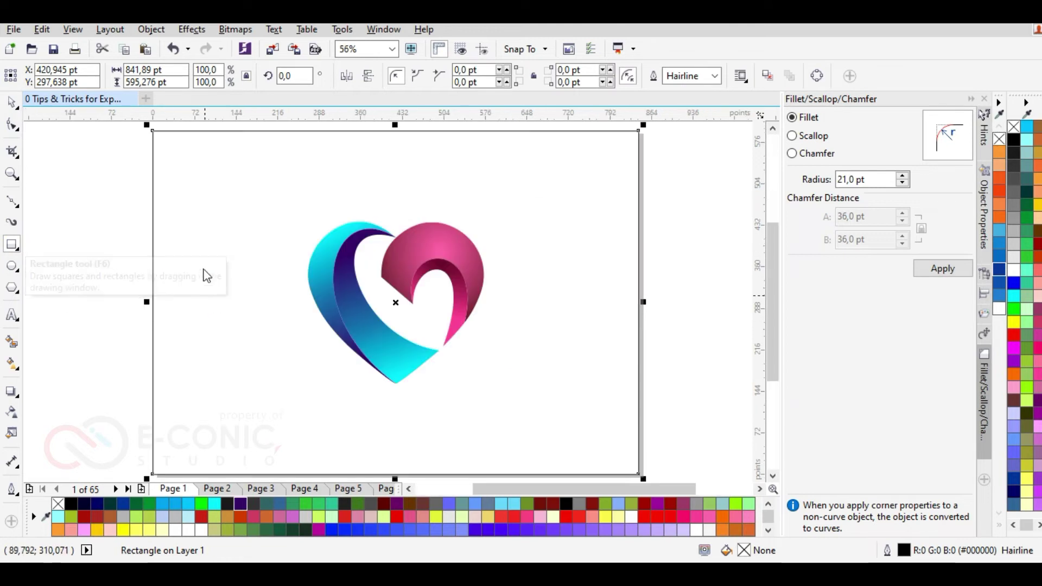
click(13, 103)
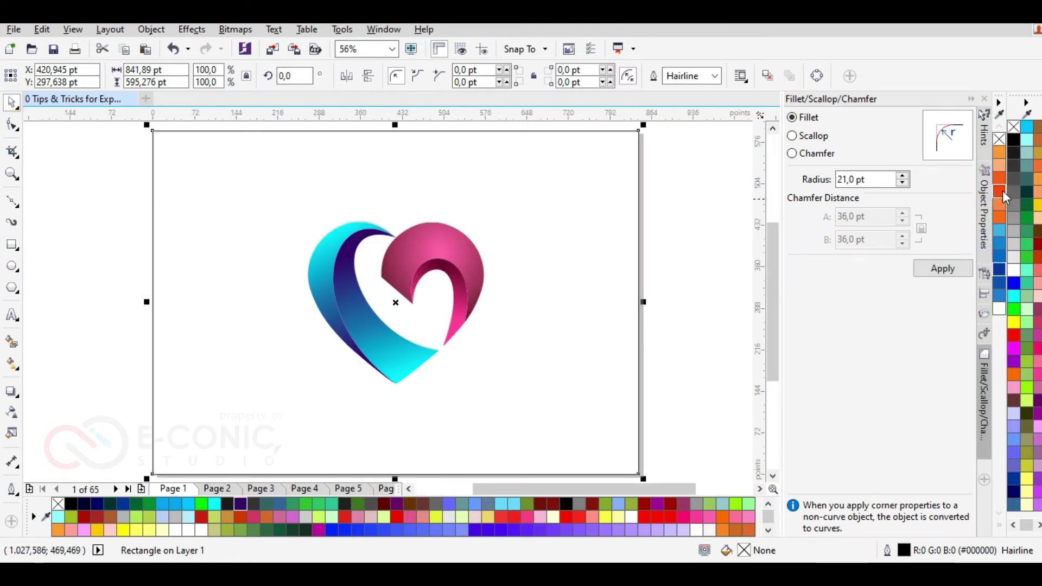
click(1037, 401)
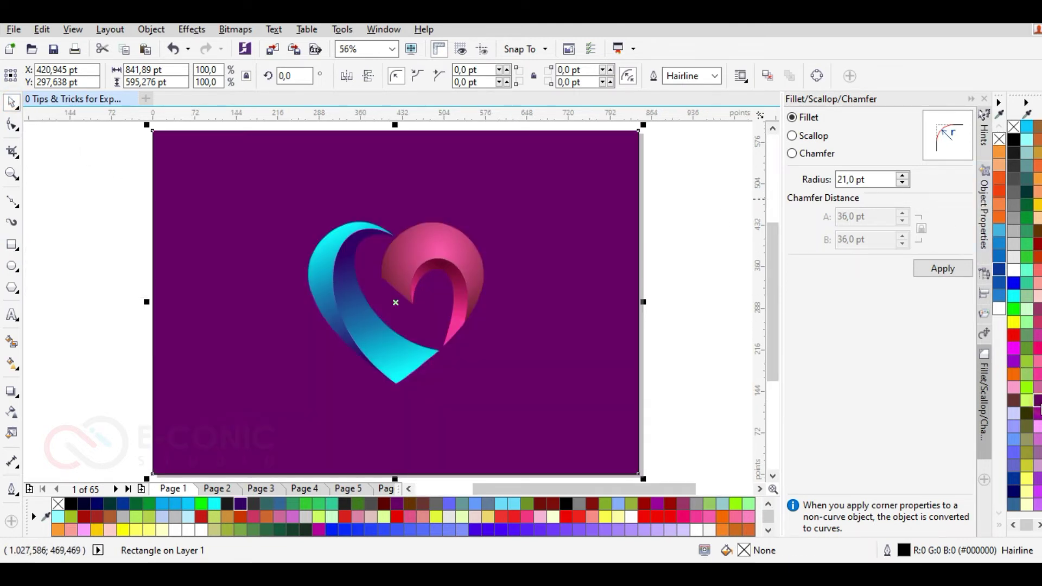
right_click(1013, 127)
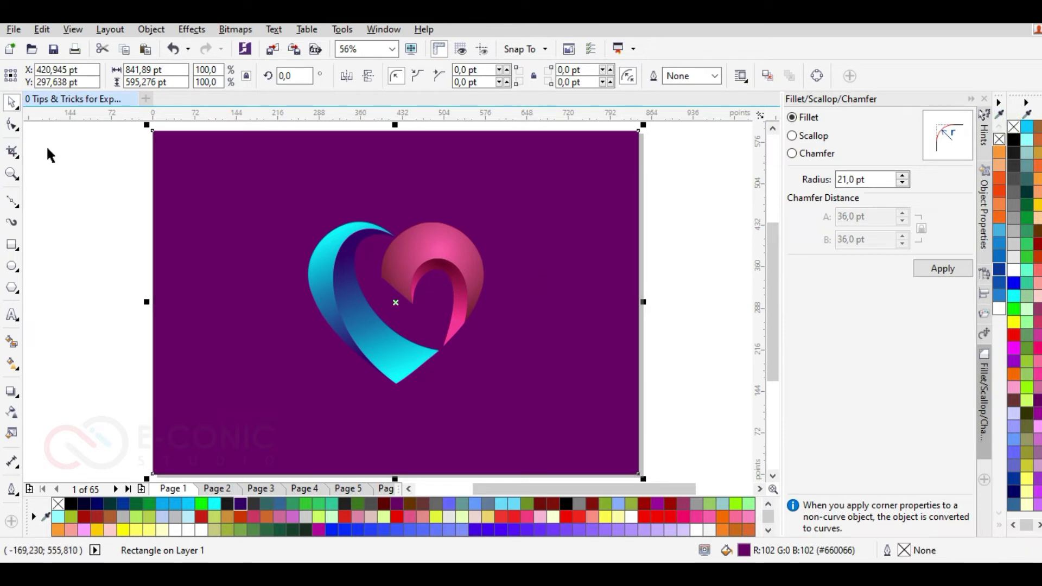
- Apply a vertical linear fountain fill to the background from dark purple at the upper edge to light pink #FF99FF at the lower edge
click(15, 366)
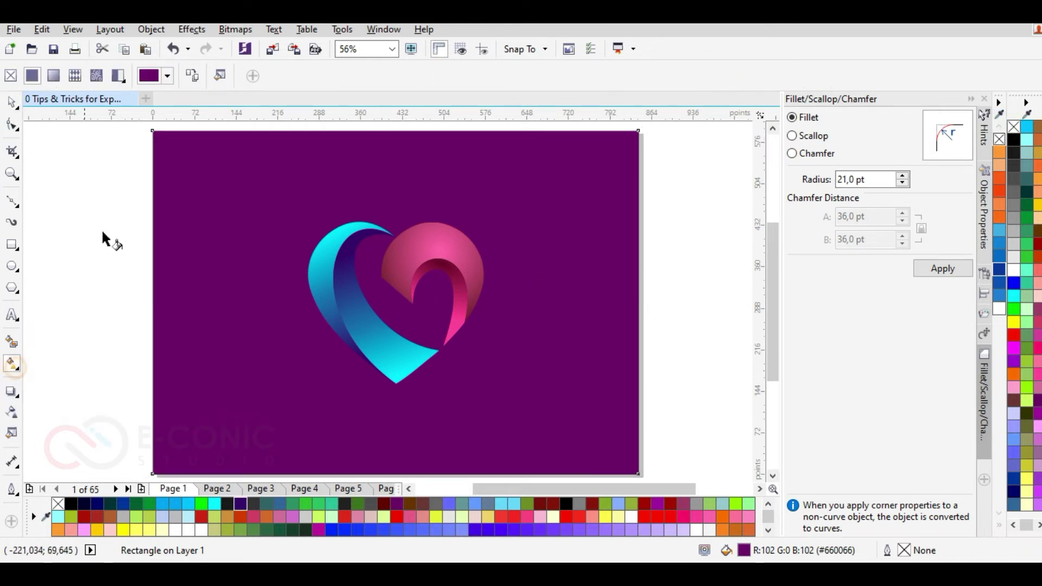
drag(168, 137, 152, 471)
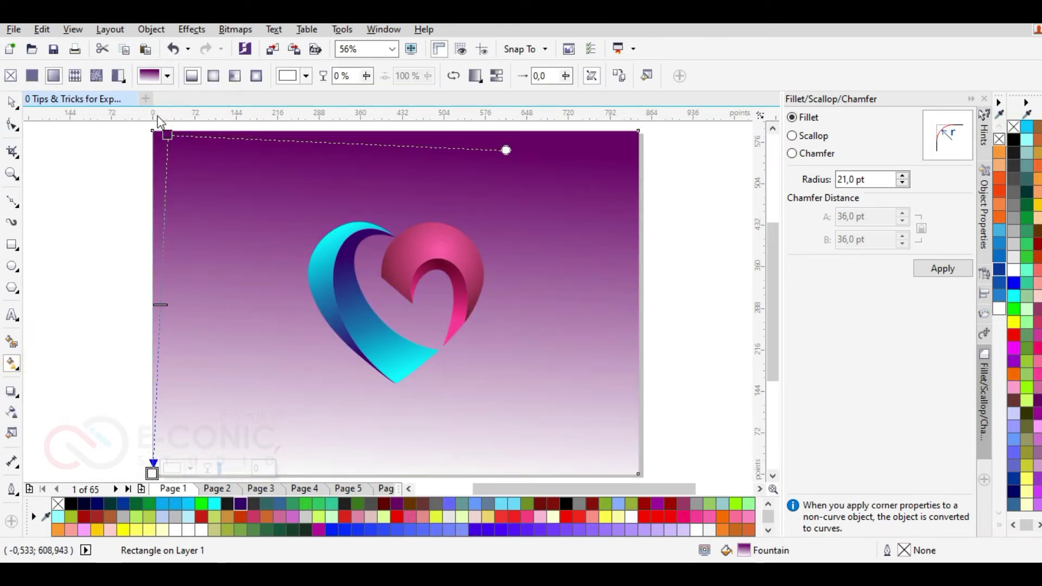
drag(164, 132, 152, 130)
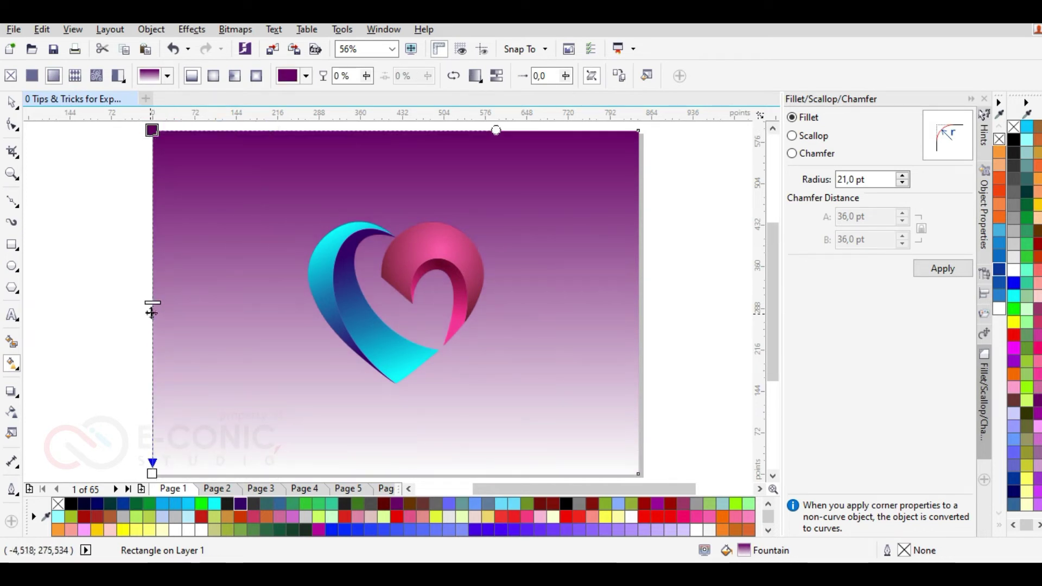
click(84, 530)
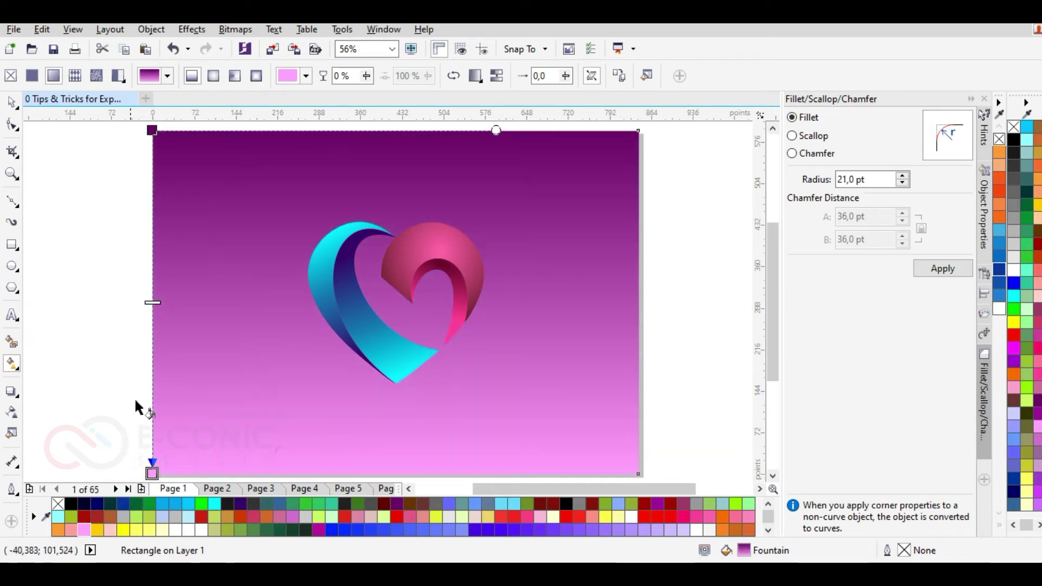
- Add two color nodes to the background gradient: light pink at 66% and dark purple #4D004D at 42%
double_click(152, 357)
click(189, 353)
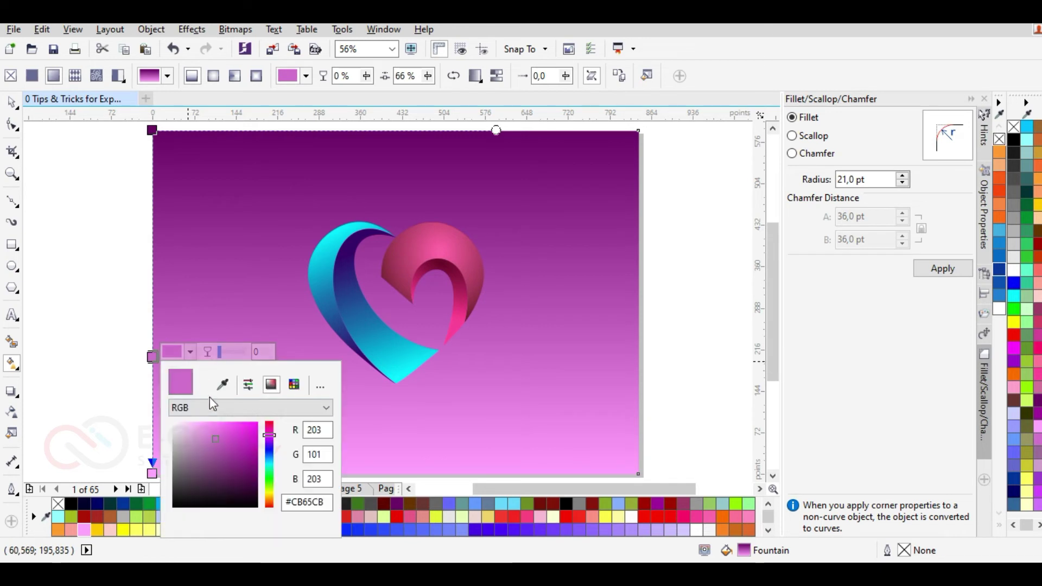
drag(211, 430, 210, 422)
double_click(152, 277)
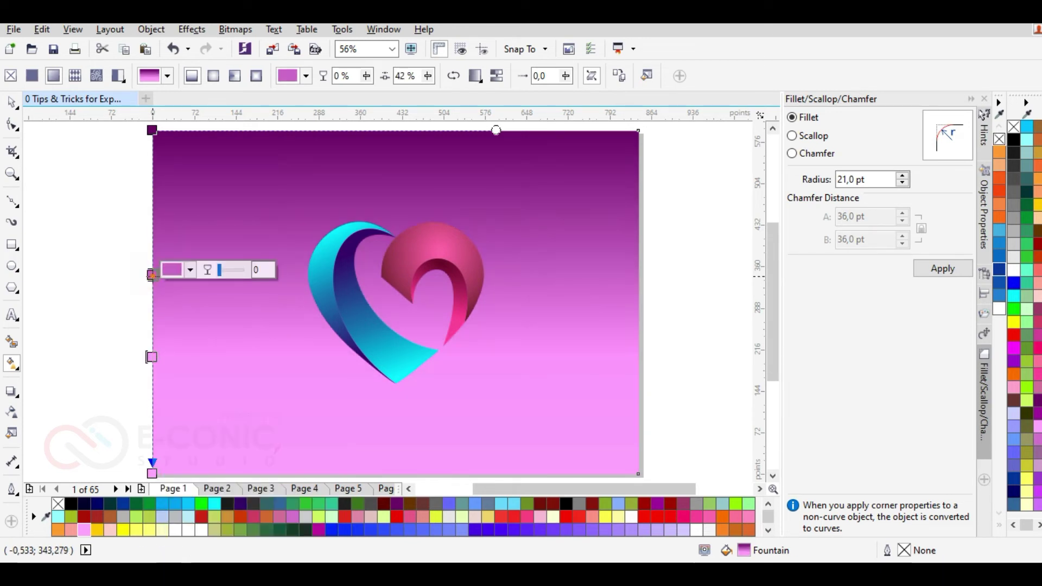
click(190, 270)
mouse_move(220, 359)
mouse_down()
mouse_move(259, 387)
mouse_move(195, 371)
mouse_move(180, 401)
mouse_move(256, 398)
mouse_up()
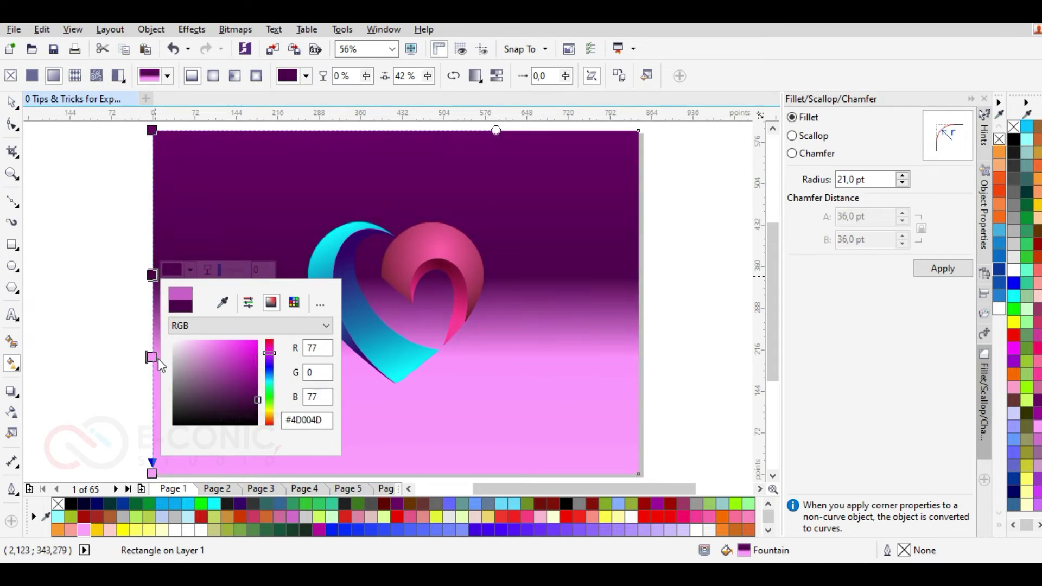
- Shift the light pink gradient node closer to the background's lower edge and the dark purple node to 56%
click(153, 358)
drag(150, 403, 150, 402)
drag(152, 275, 151, 322)
- Recolor the background gradient's upper end to near-black #050005 and its 56% node to purple #820A82
click(152, 130)
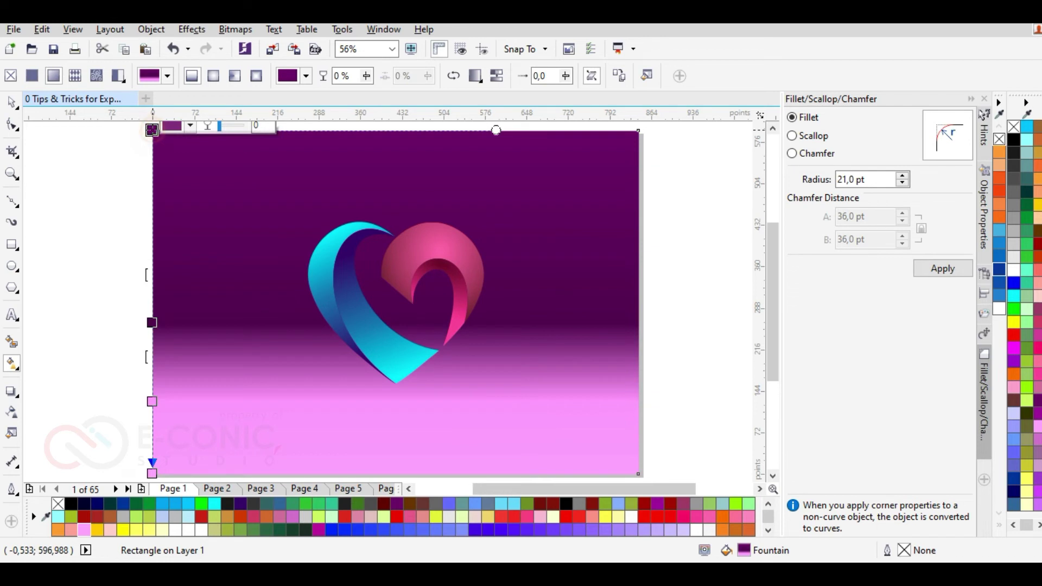
click(191, 126)
drag(251, 246, 257, 279)
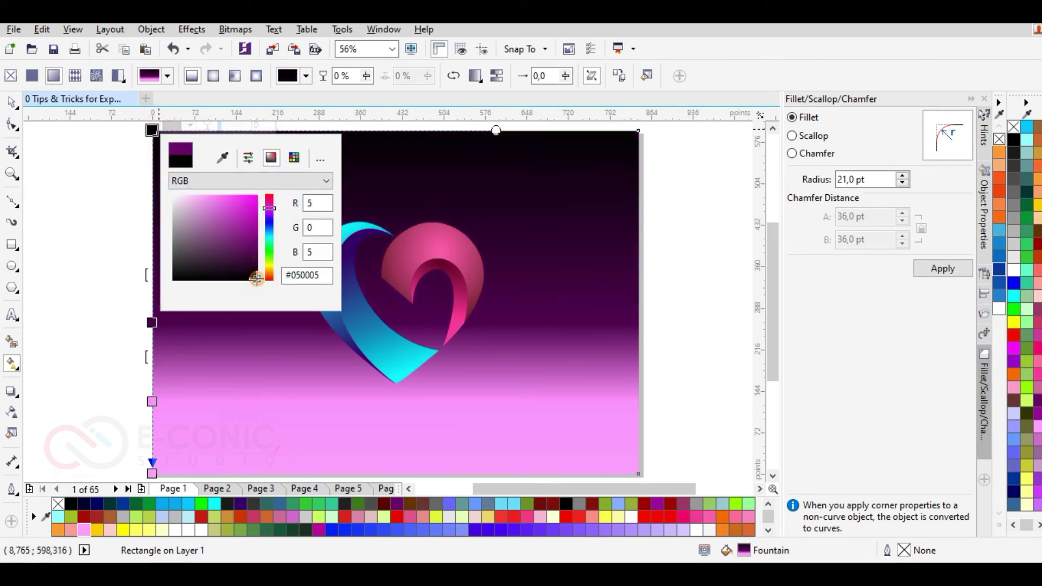
click(108, 309)
click(152, 323)
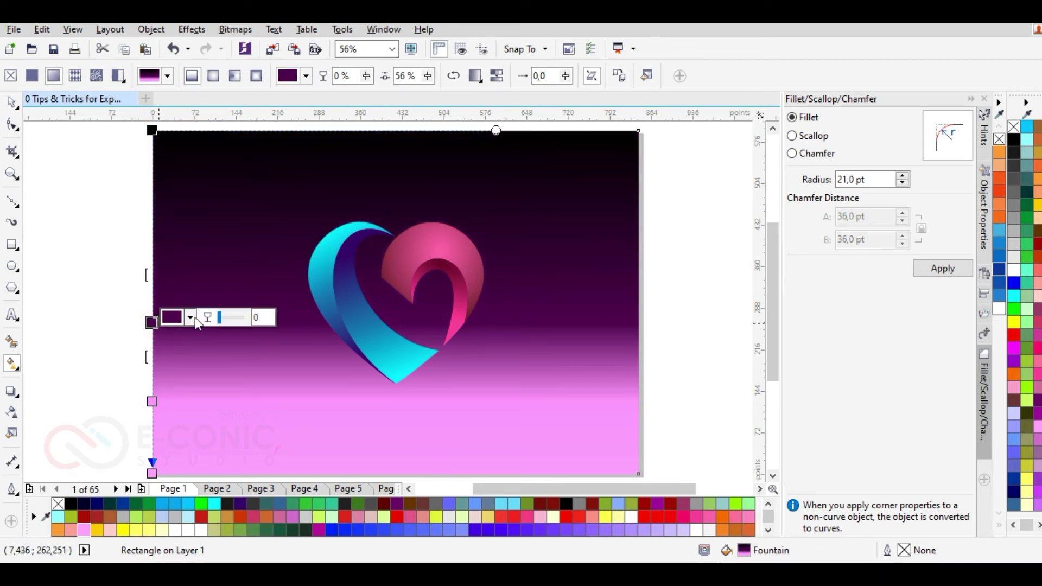
click(190, 317)
drag(251, 450, 251, 428)
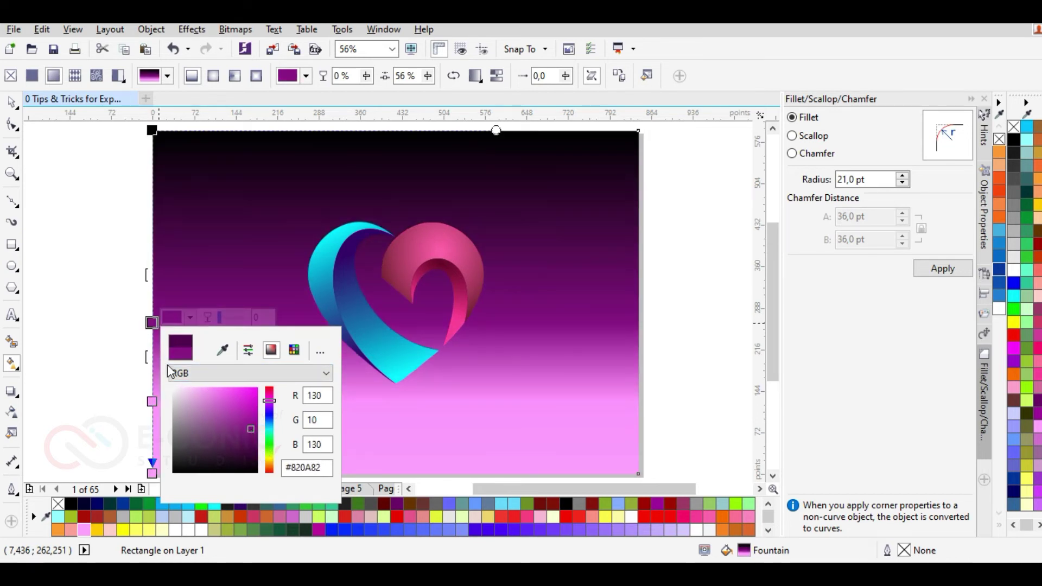
click(126, 333)
- Move the light pink gradient node to 77% and recolor it to #FF7AFF
drag(152, 402, 152, 395)
click(190, 390)
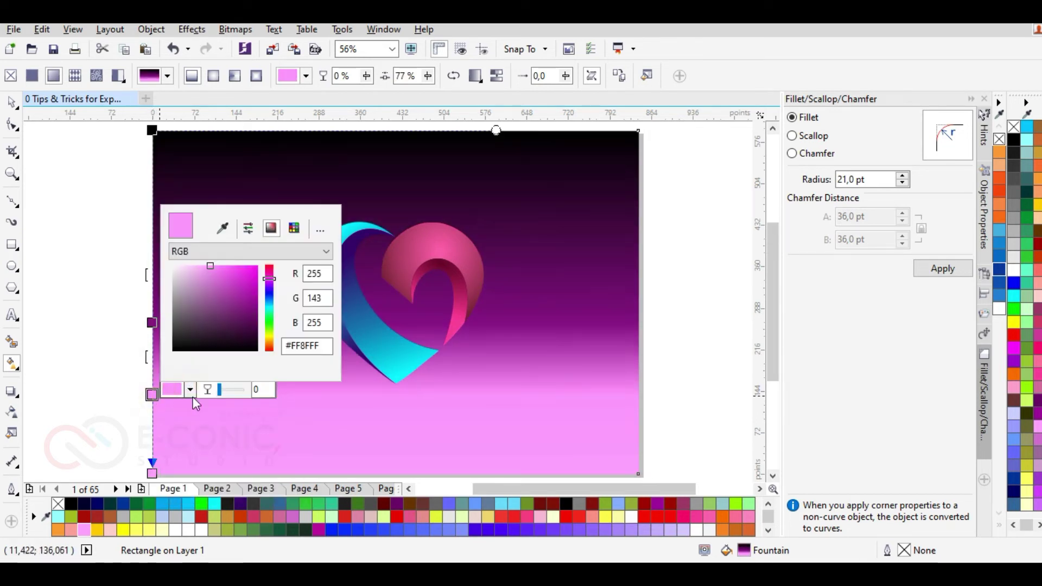
drag(213, 266, 224, 274)
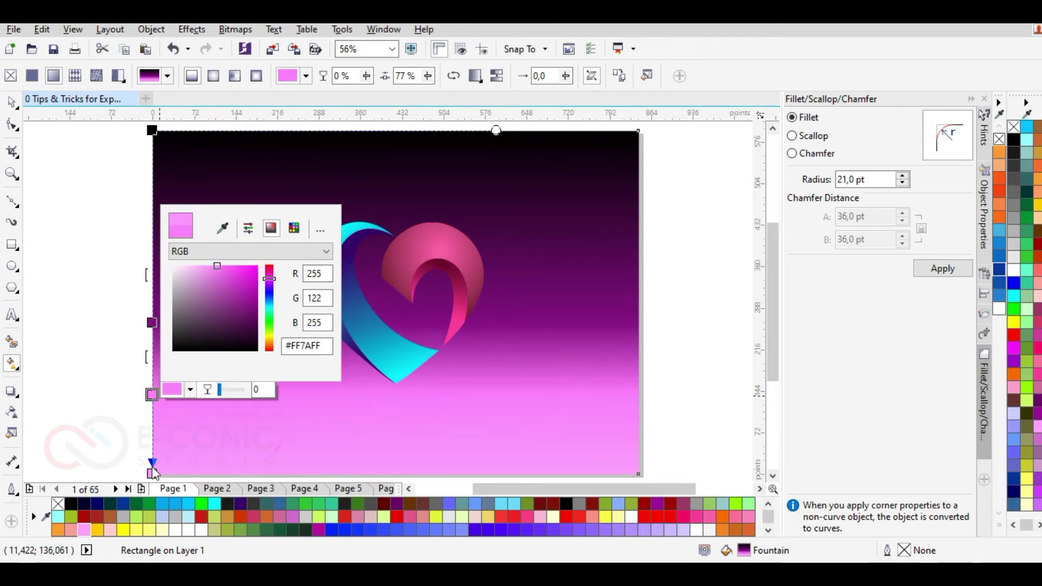
- Recolor the lower end of the background gradient to bright magenta #FA32FA
drag(152, 394, 152, 473)
click(187, 468)
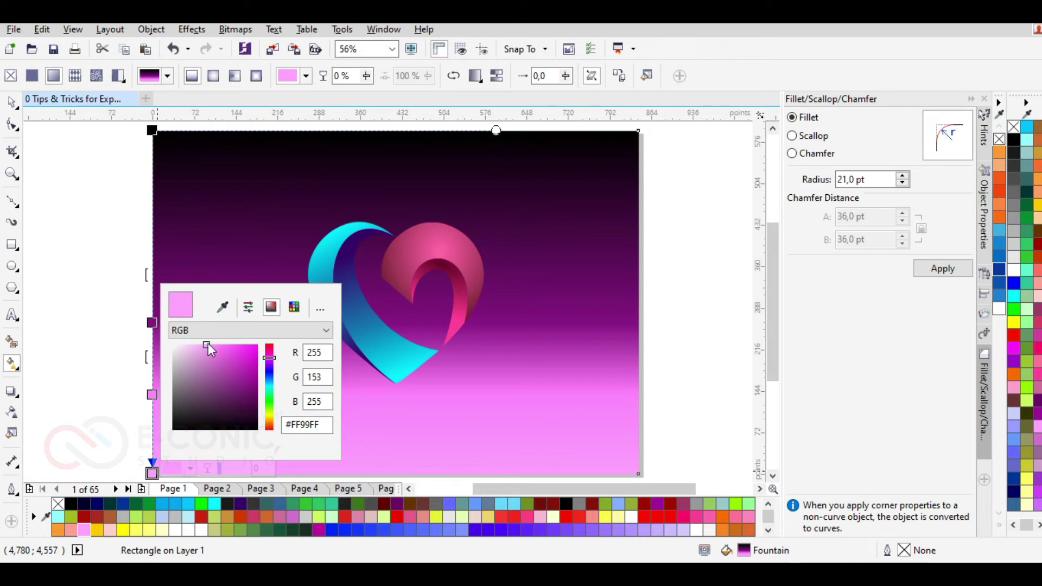
drag(207, 351, 258, 353)
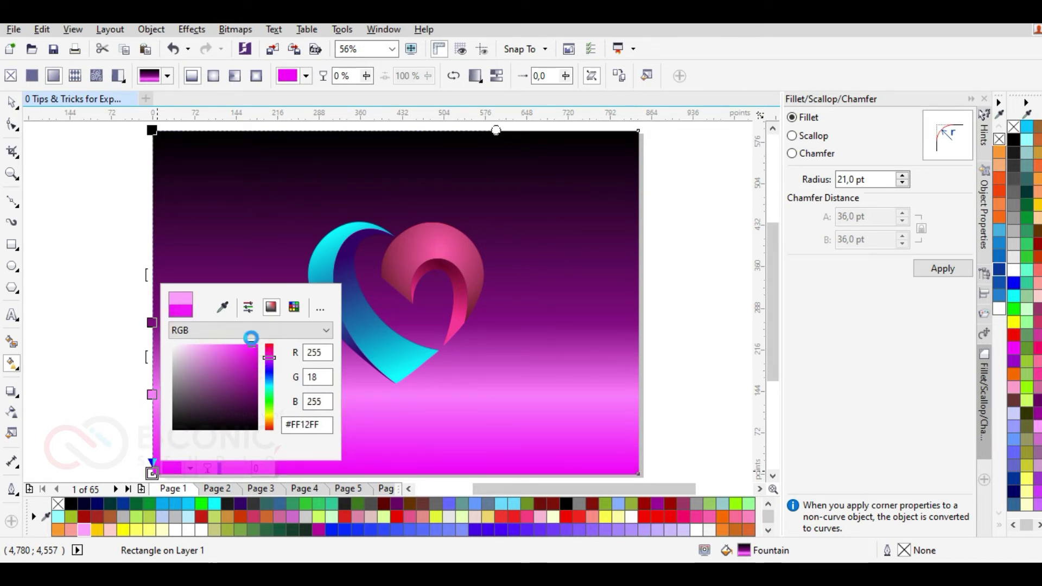
click(250, 330)
click(245, 331)
drag(250, 348, 239, 343)
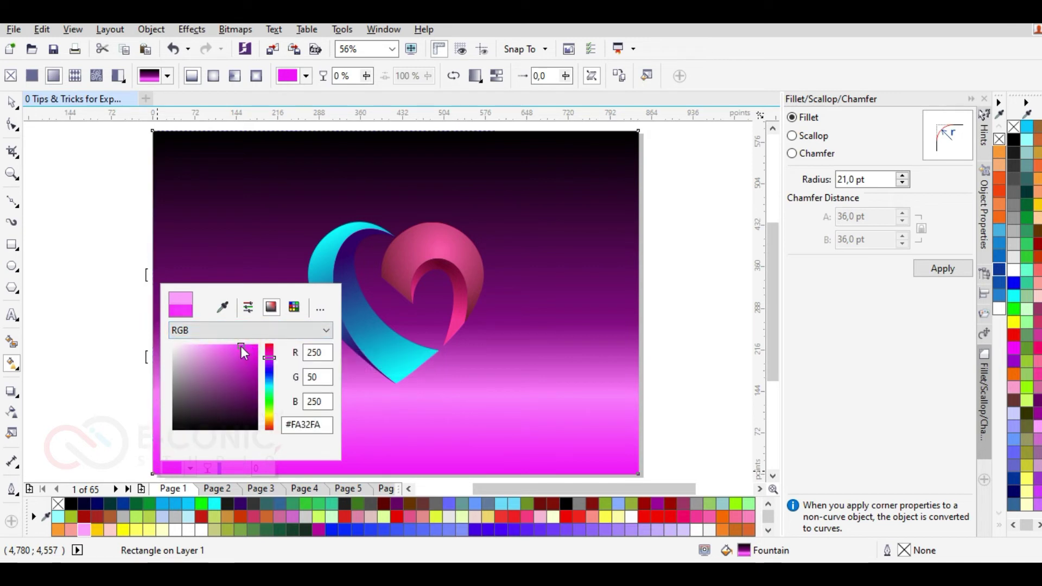
click(93, 326)
scroll(426, 278, down, 2)
scroll(390, 275, up, 3)
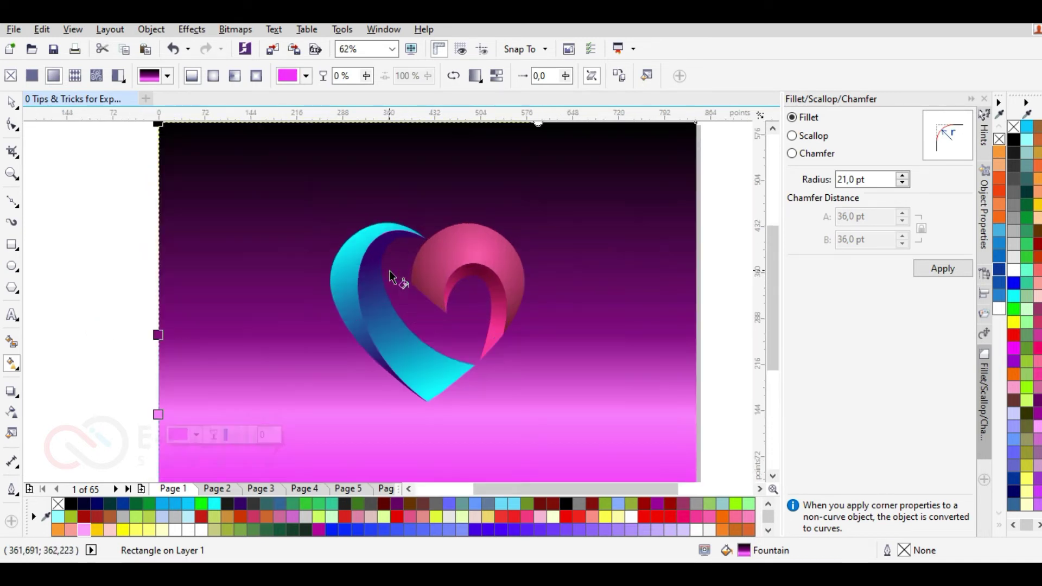
- Create a vertically mirrored copy of the heart group and place it directly below the original as a reflection
click(13, 103)
click(125, 267)
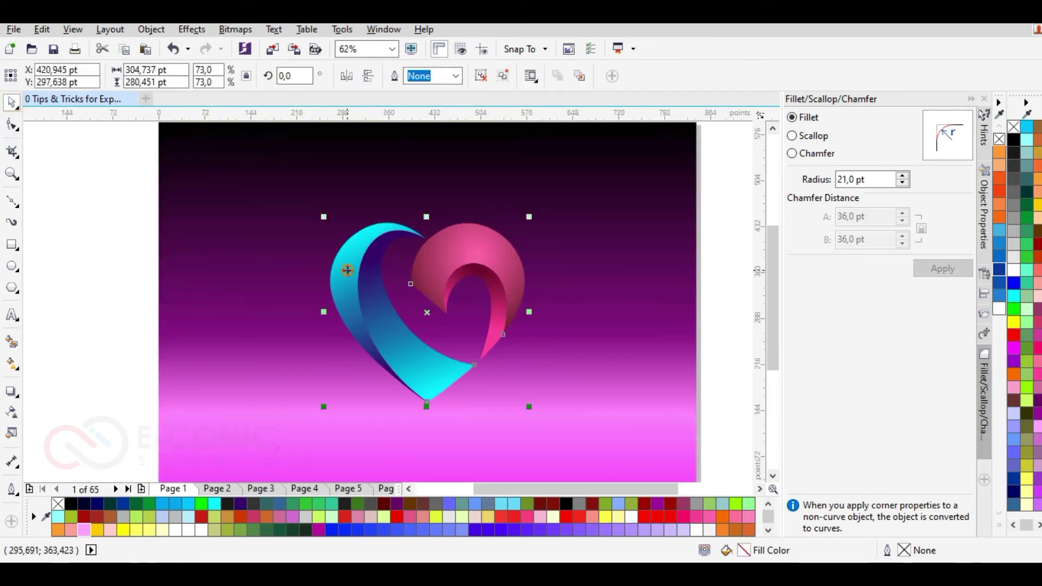
click(349, 275)
scroll(349, 275, down, 1)
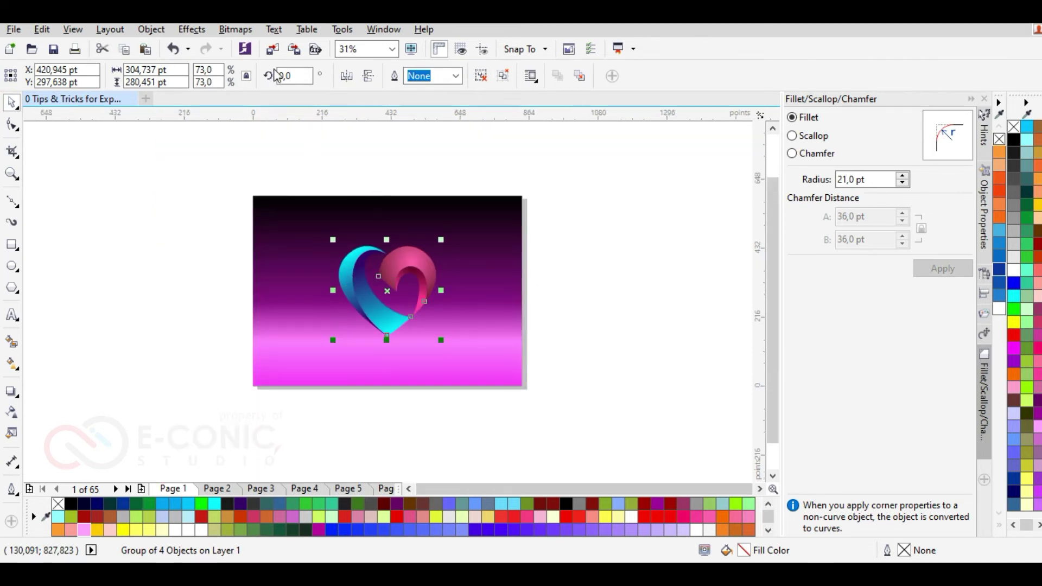
click(369, 78)
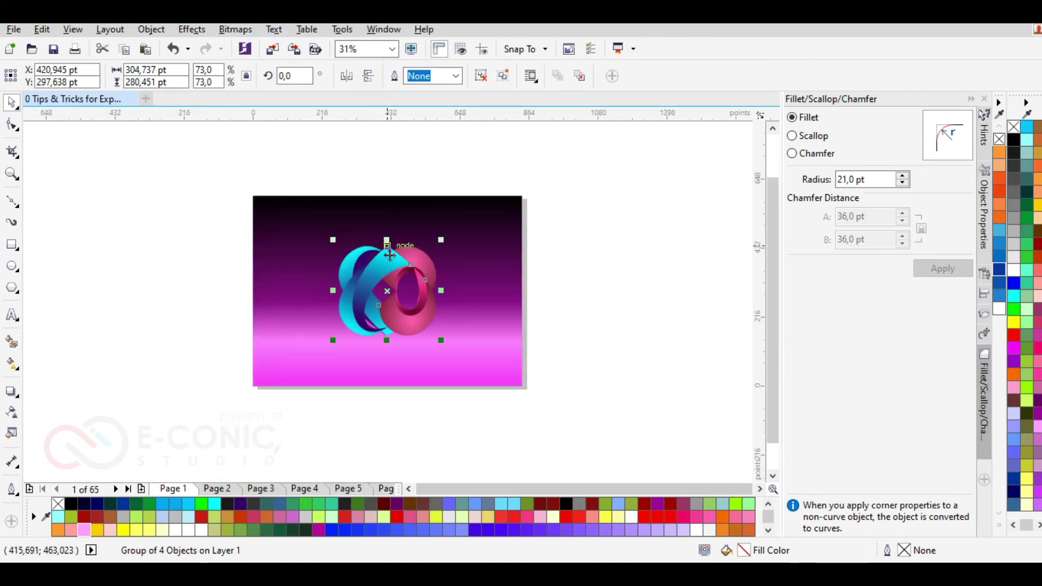
drag(388, 256, 388, 355)
scroll(389, 353, up, 1)
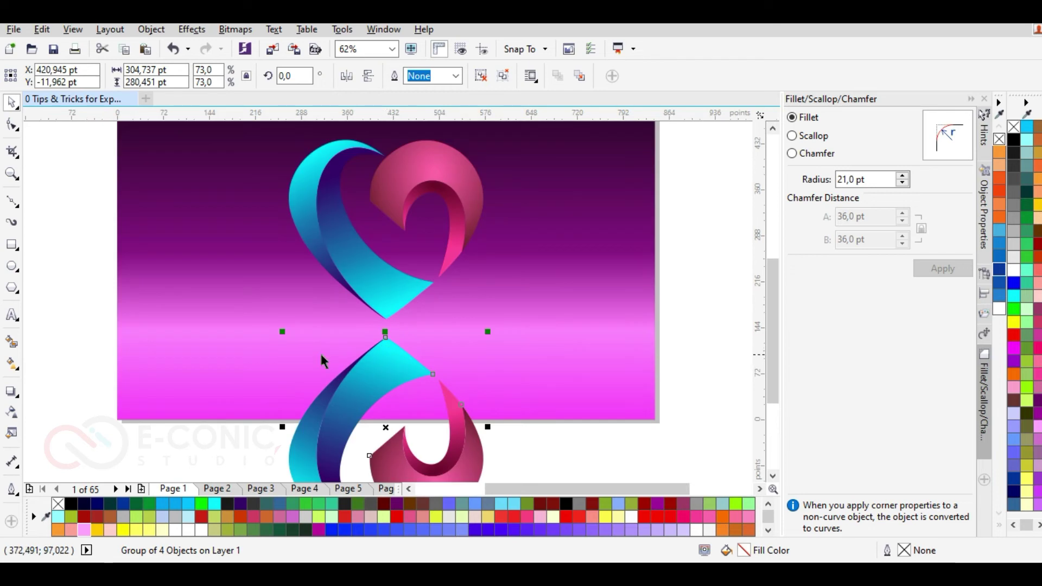
- Try a transparency of 50 on the mirrored heart copy and undo it
click(48, 316)
click(383, 352)
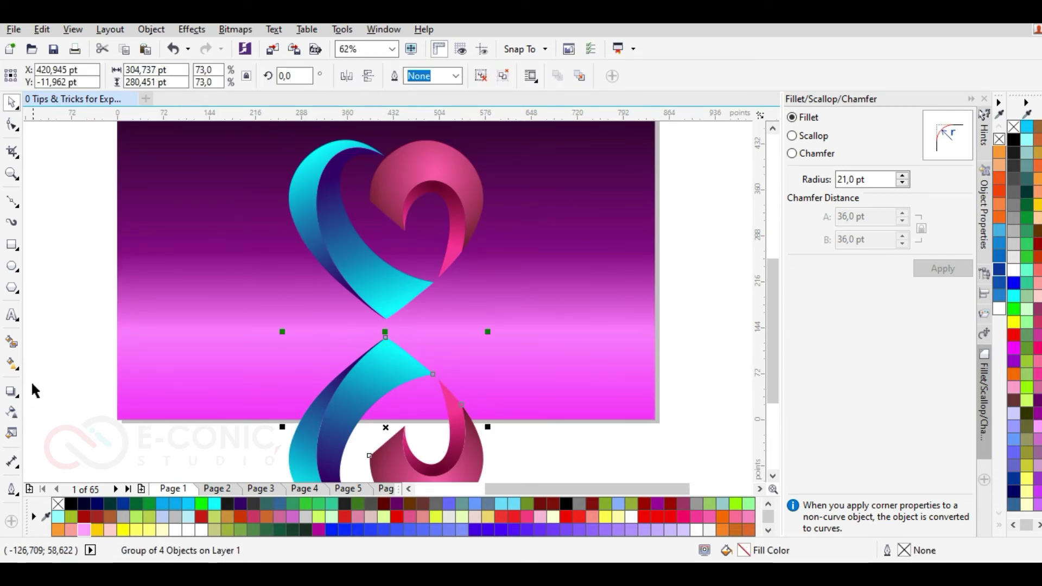
click(14, 413)
drag(351, 317, 383, 317)
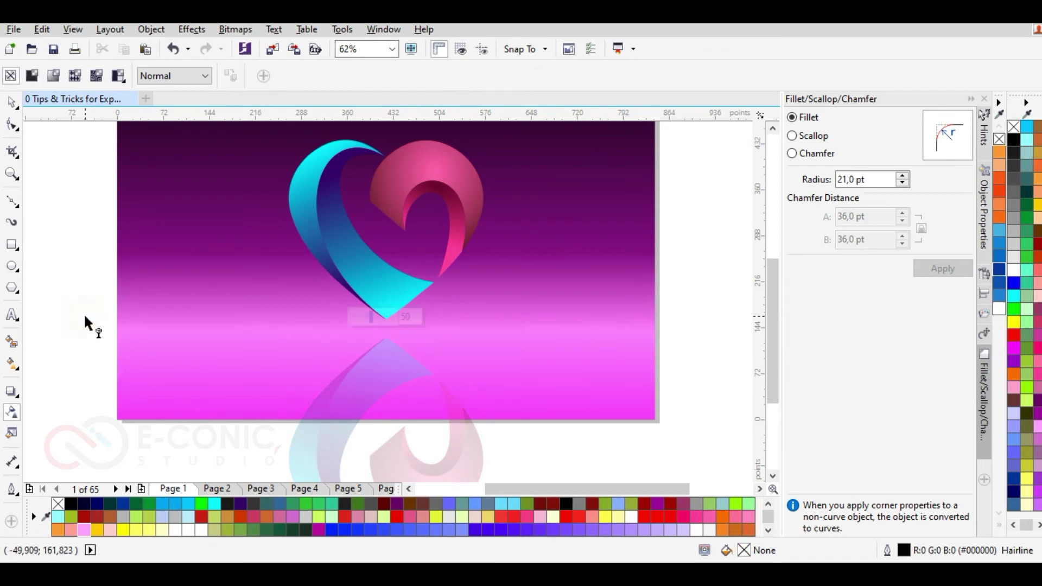
key(ctrl+z)
- Convert the mirrored heart copy to a bitmap
click(235, 30)
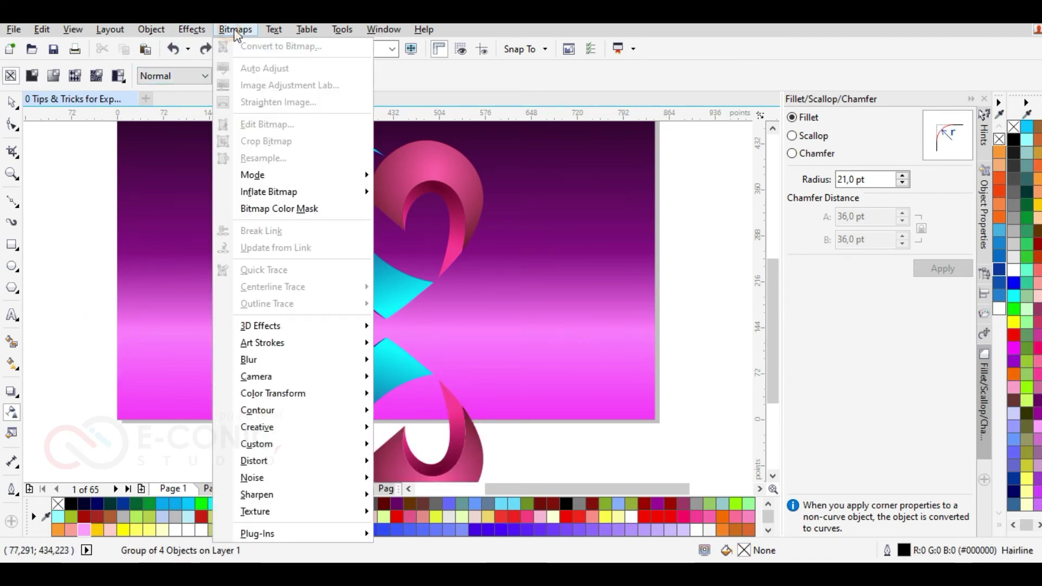
click(66, 216)
click(325, 363)
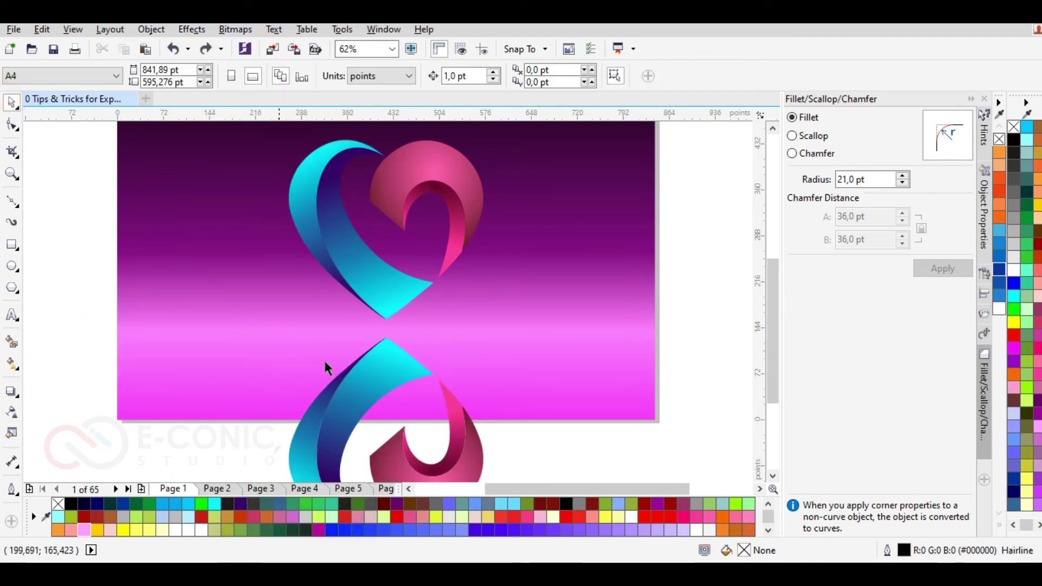
click(244, 34)
click(260, 45)
click(473, 368)
click(488, 474)
- Intersect the mirrored heart bitmap with the background rectangle
click(476, 455)
click(542, 389)
shift+click(468, 449)
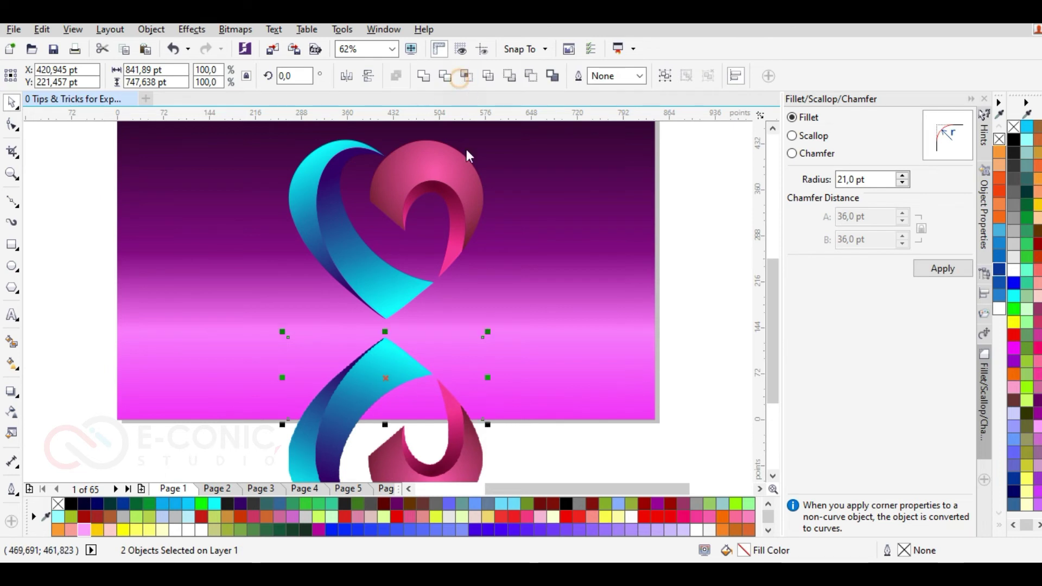
- Delete the original mirrored heart bitmap that extends below the background, keeping the intersected piece
click(509, 425)
click(468, 446)
key(Delete)
- Apply a vertical linear transparency to the reflection, fading downward, starting inside the heart above and ending just below the page edge
click(387, 380)
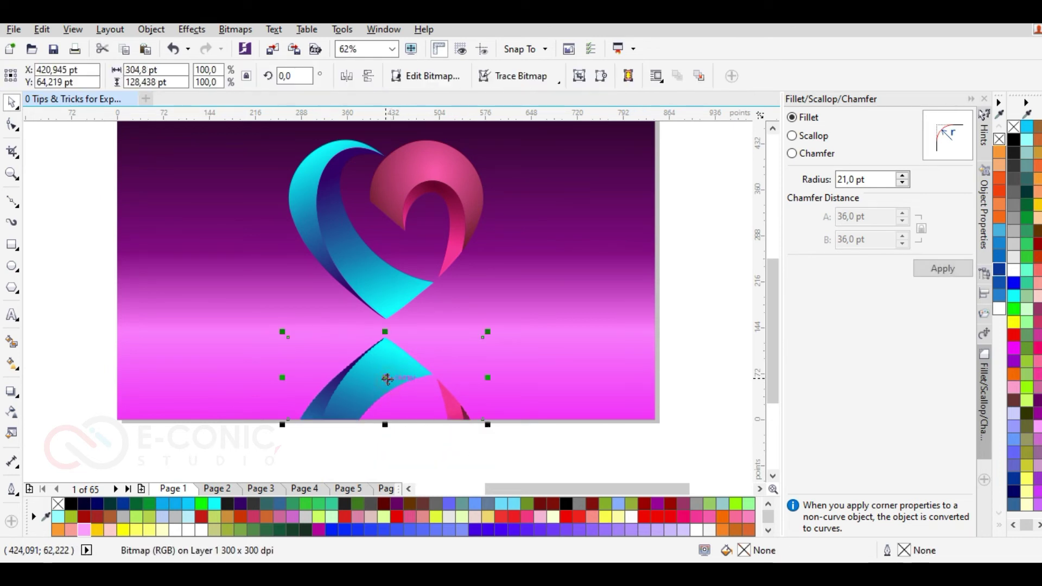
click(12, 414)
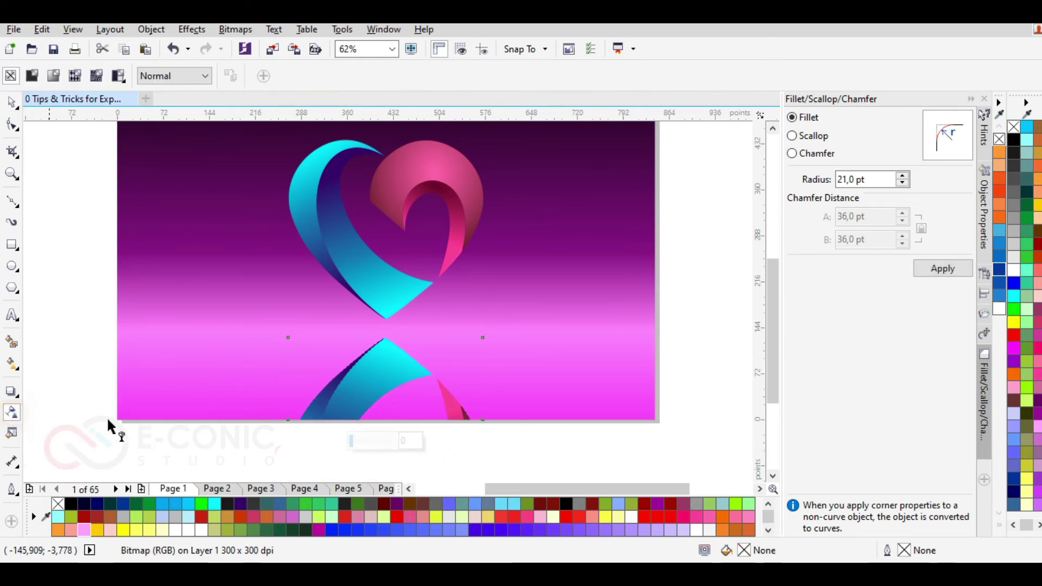
drag(390, 383, 387, 388)
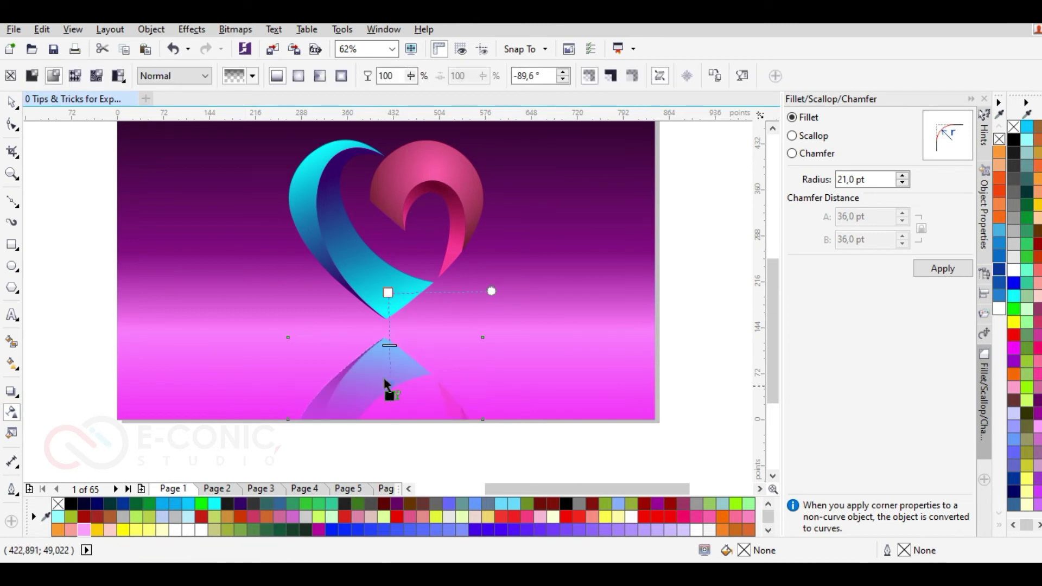
drag(389, 343, 387, 272)
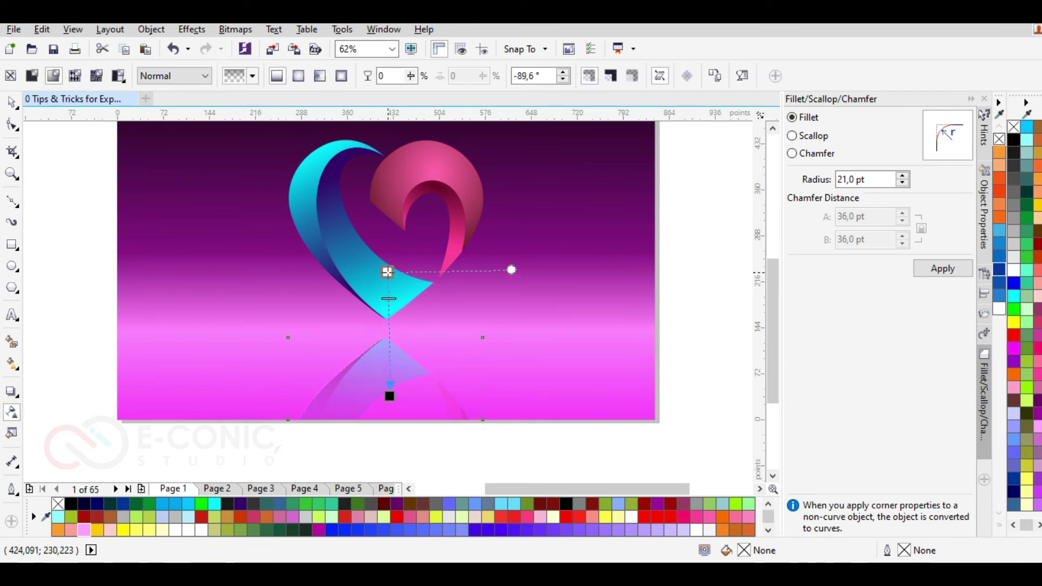
drag(391, 397, 394, 429)
click(291, 441)
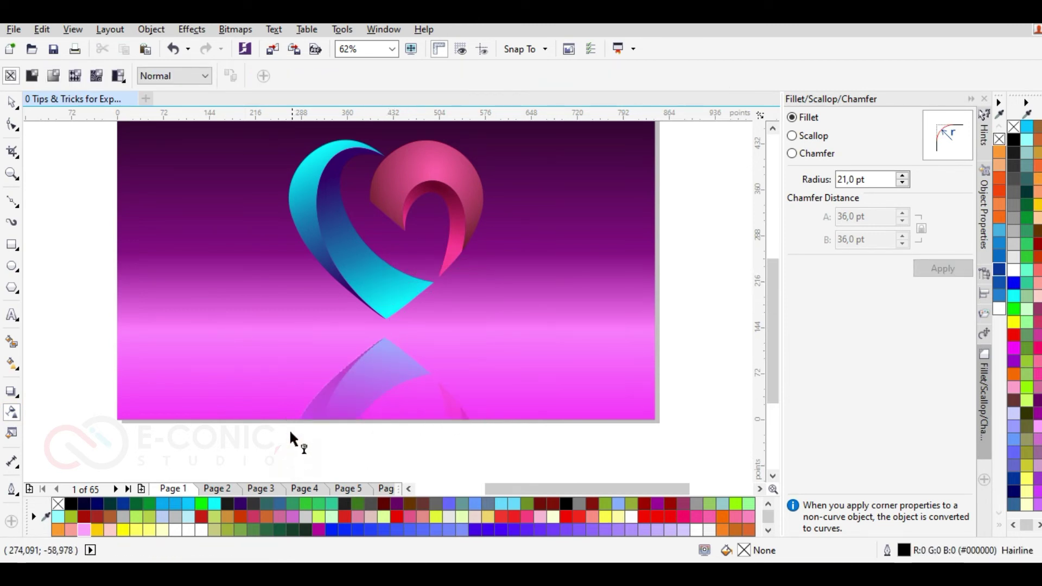
- Draw a flat ellipse about 228 by 24 pt at the heart's tip, filled dark gray #333333 with no outline
scroll(287, 393, down, 1)
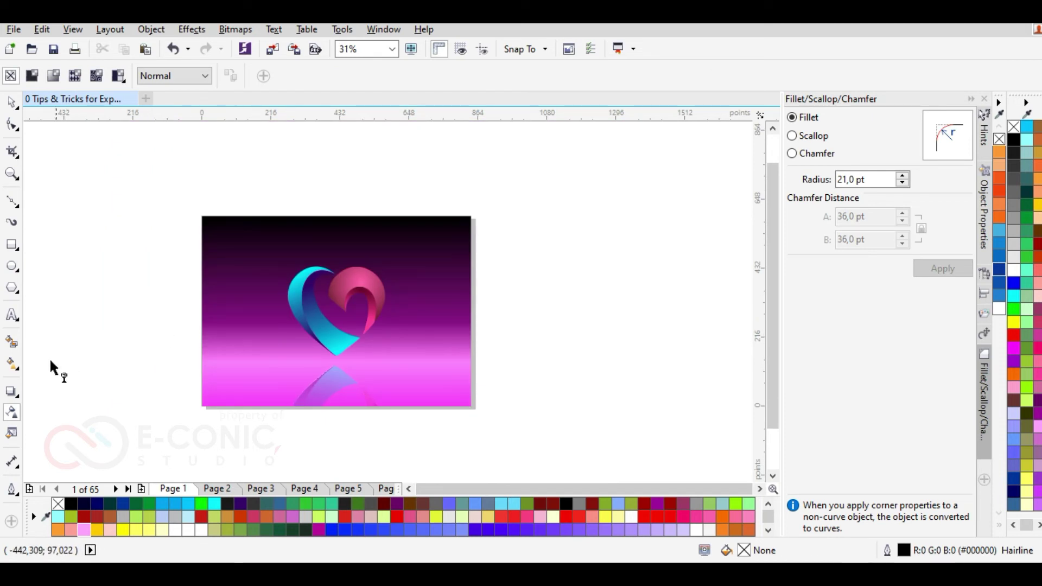
click(11, 268)
drag(298, 352, 370, 359)
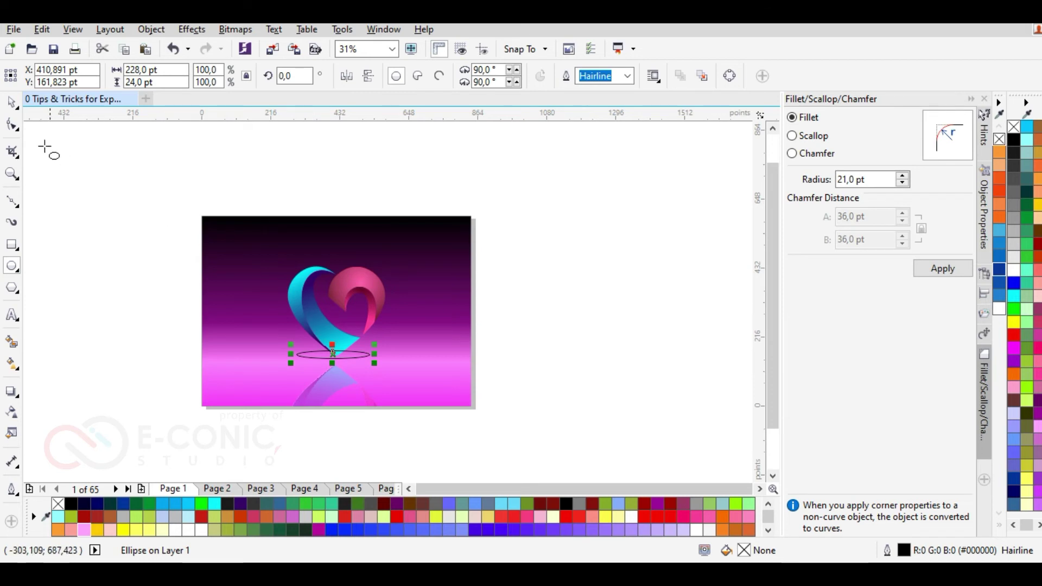
click(1012, 153)
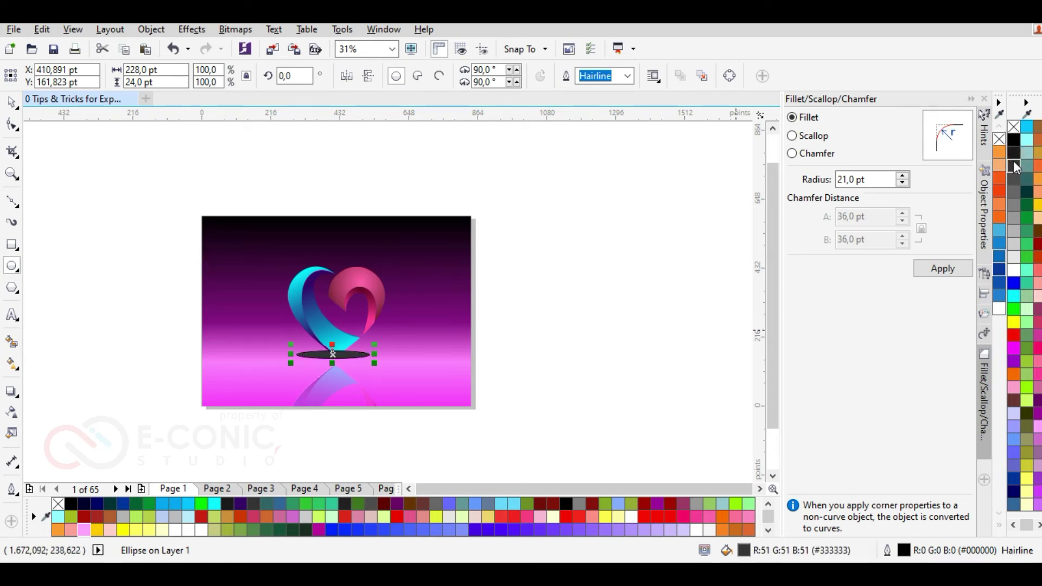
right_click(1014, 127)
- Shrink the dark ellipse to about 185 by 12.6 pt
scroll(322, 350, up, 1)
scroll(341, 381, up, 1)
drag(342, 381, 342, 366)
click(356, 350)
drag(188, 354, 247, 354)
- Center the dark ellipse horizontally on the heart and place it right at the heart's lower tip
shift+click(348, 324)
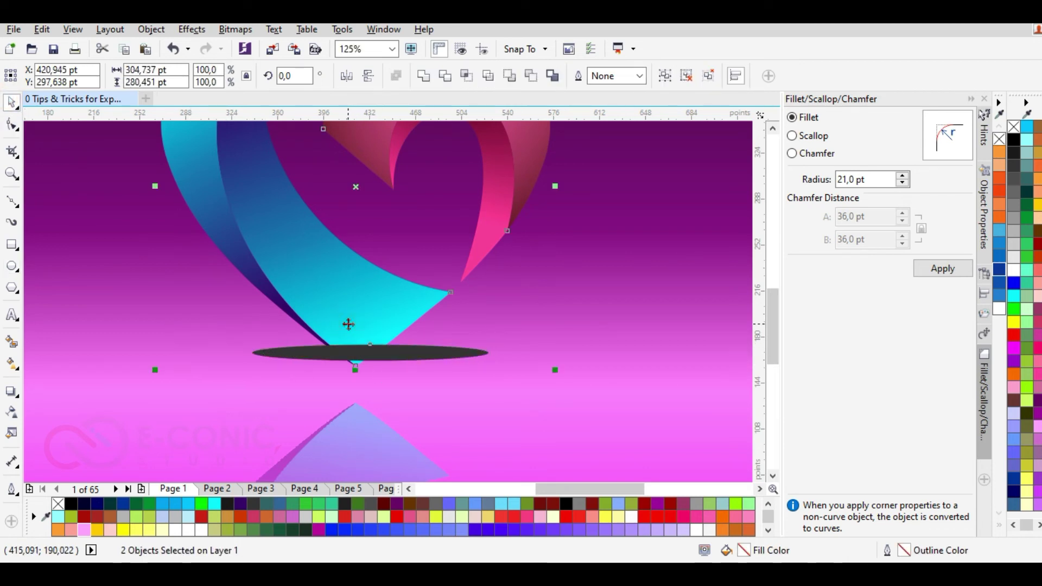
key(c)
key(e)
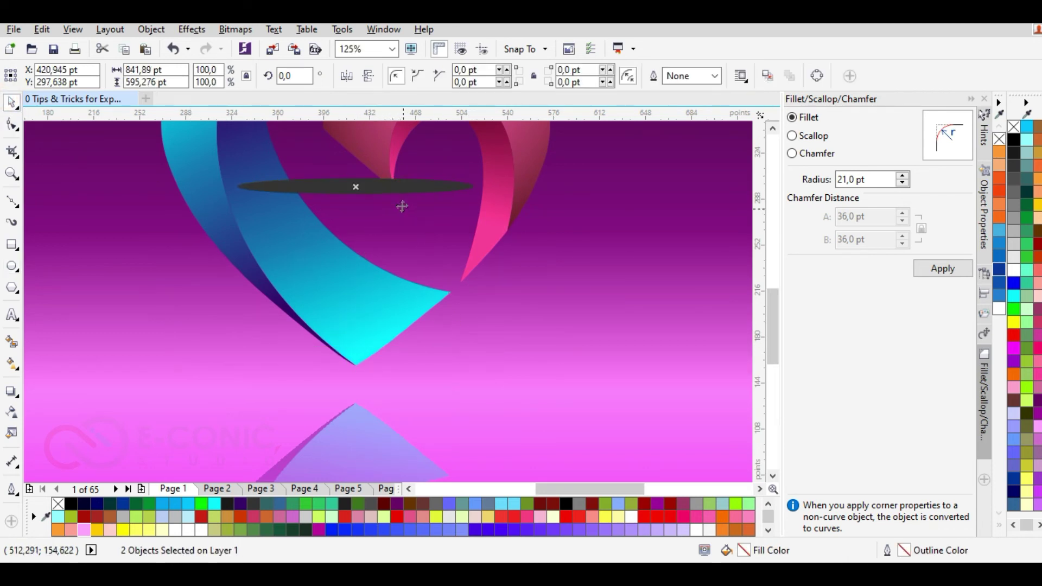
click(399, 186)
drag(399, 186, 389, 368)
- Convert the dark ellipse to a 300 dpi RGB bitmap with anti-aliasing and a transparent background
click(234, 30)
click(238, 45)
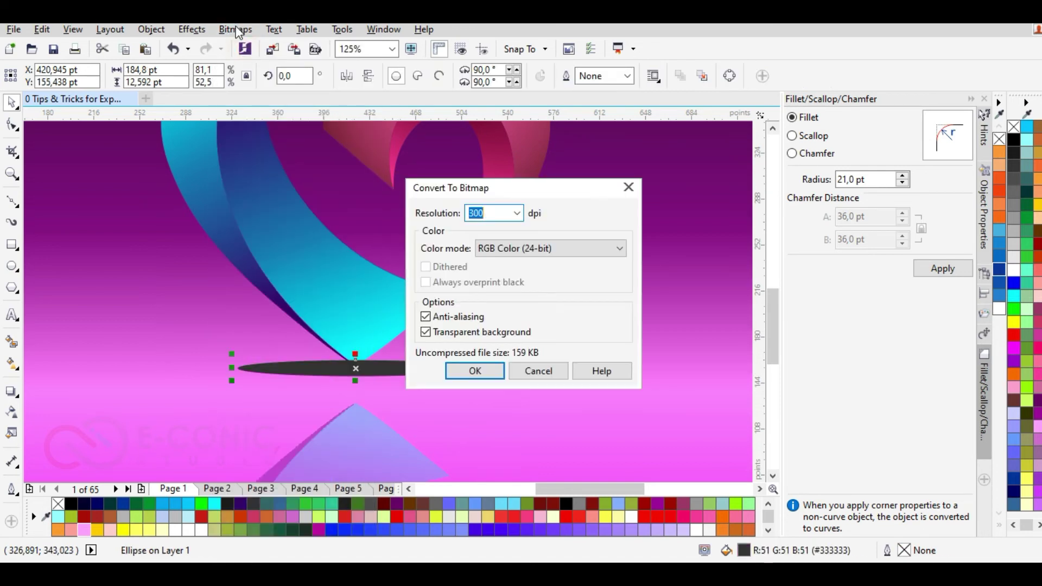
click(474, 371)
- Apply a Gaussian Blur with a radius of 31 pixels to the ellipse bitmap to form a soft shadow
click(234, 30)
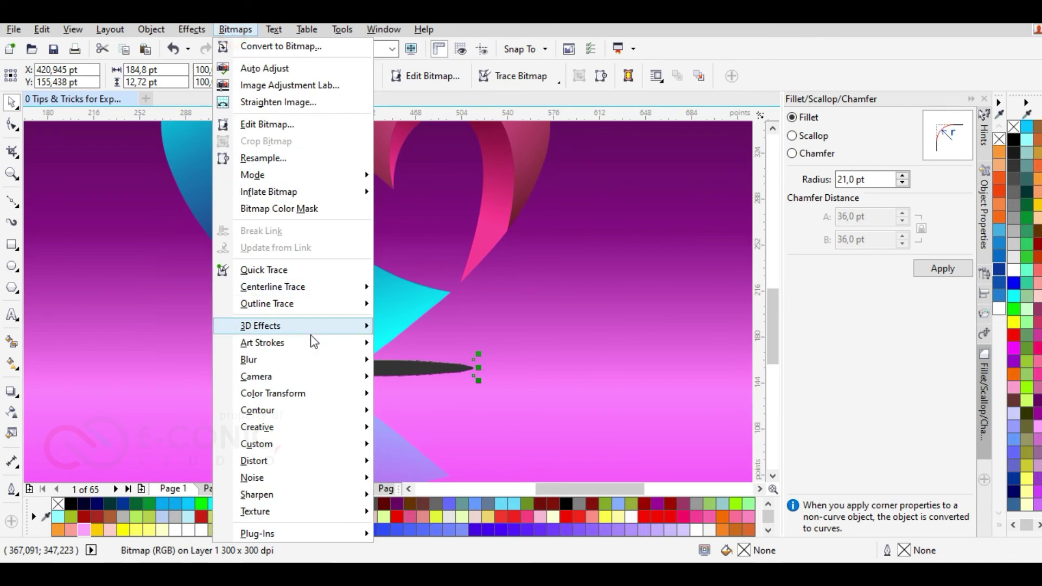
mouse_move(318, 360)
click(418, 377)
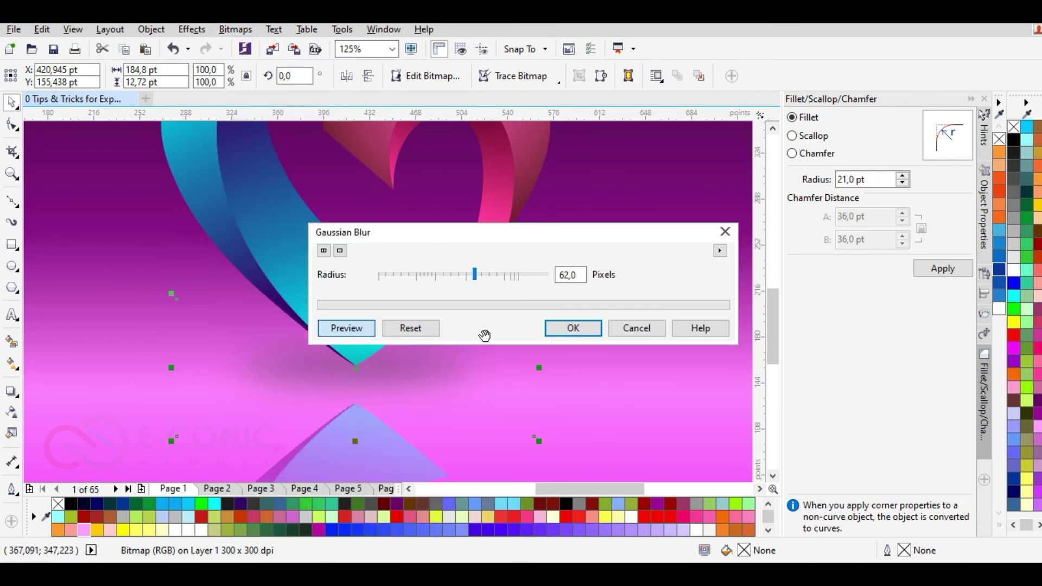
click(451, 273)
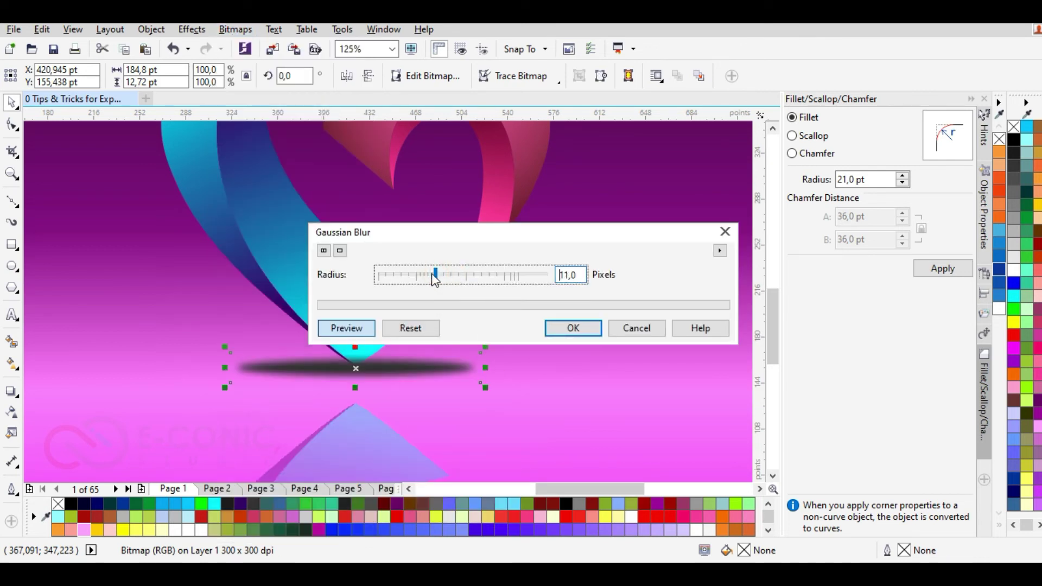
click(451, 275)
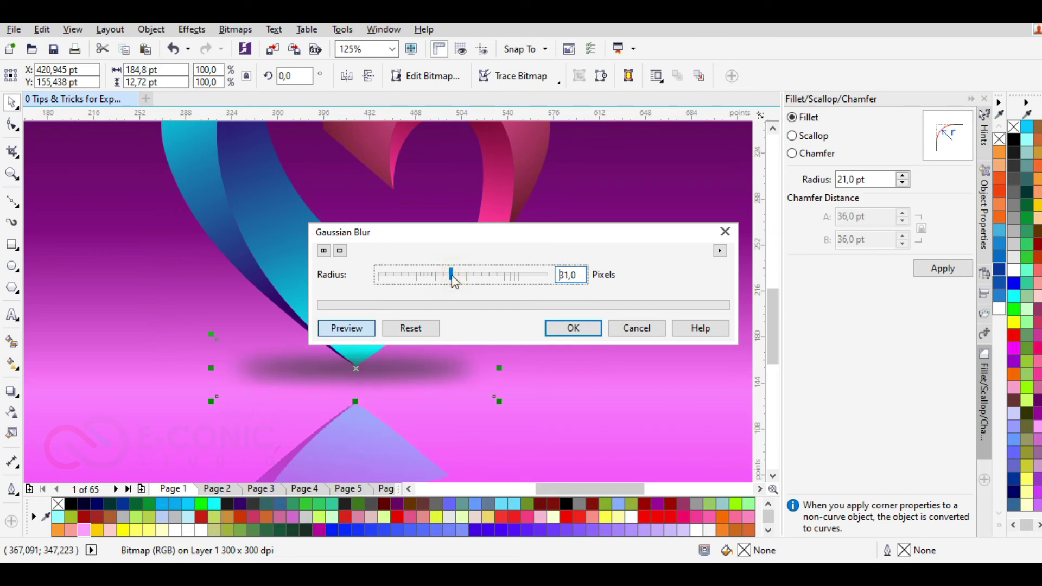
click(573, 329)
- Move the blurred shadow and the heart group down so the heart's tip rests just above the reflection
click(353, 308)
drag(391, 365, 391, 395)
key(Escape)
click(380, 332)
drag(378, 328, 374, 353)
click(366, 422)
click(384, 394)
drag(388, 392, 373, 423)
click(369, 358)
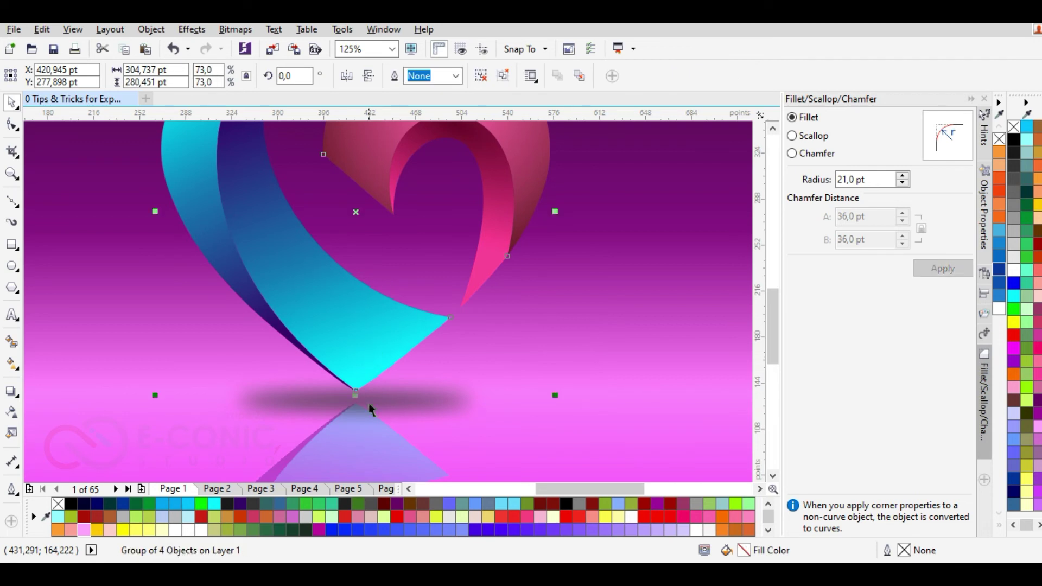
scroll(489, 274, down, 1)
click(90, 256)
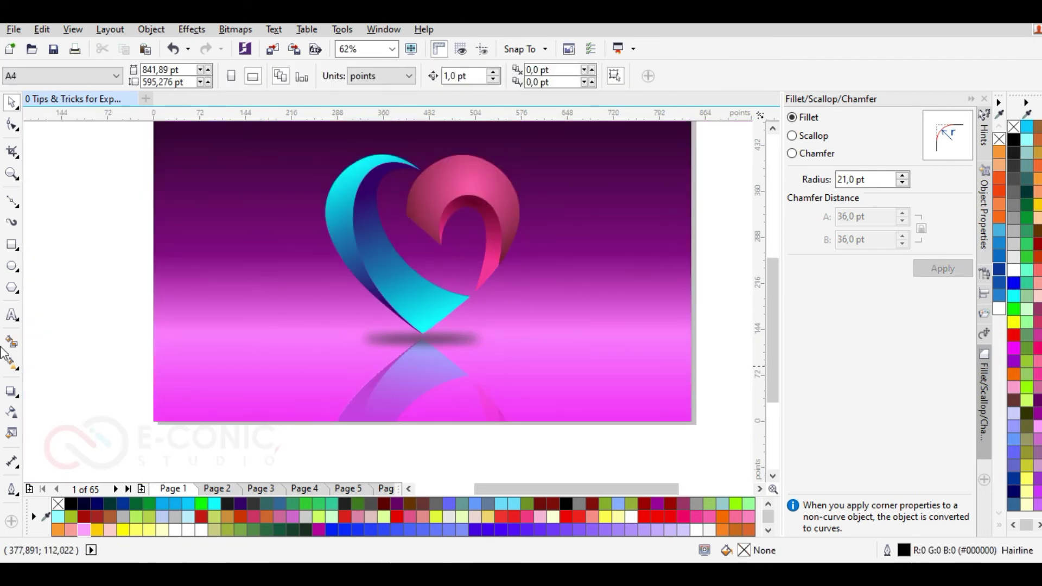
- Lighten the blurred shadow beneath the heart with a uniform transparency
scroll(90, 264, down, 1)
scroll(330, 362, up, 1)
click(189, 241)
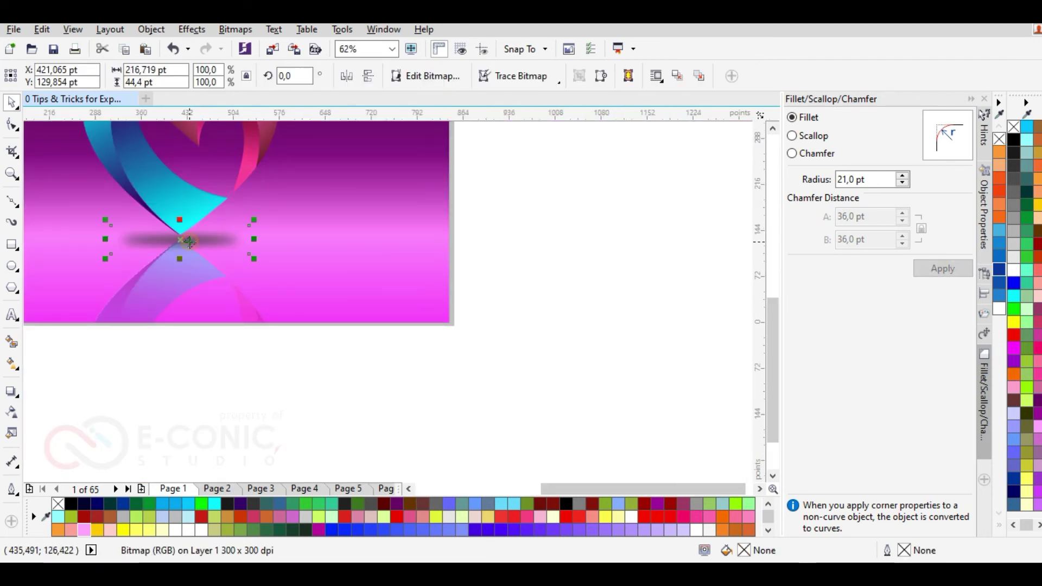
click(12, 412)
drag(148, 278, 168, 279)
click(249, 373)
scroll(423, 366, down, 1)
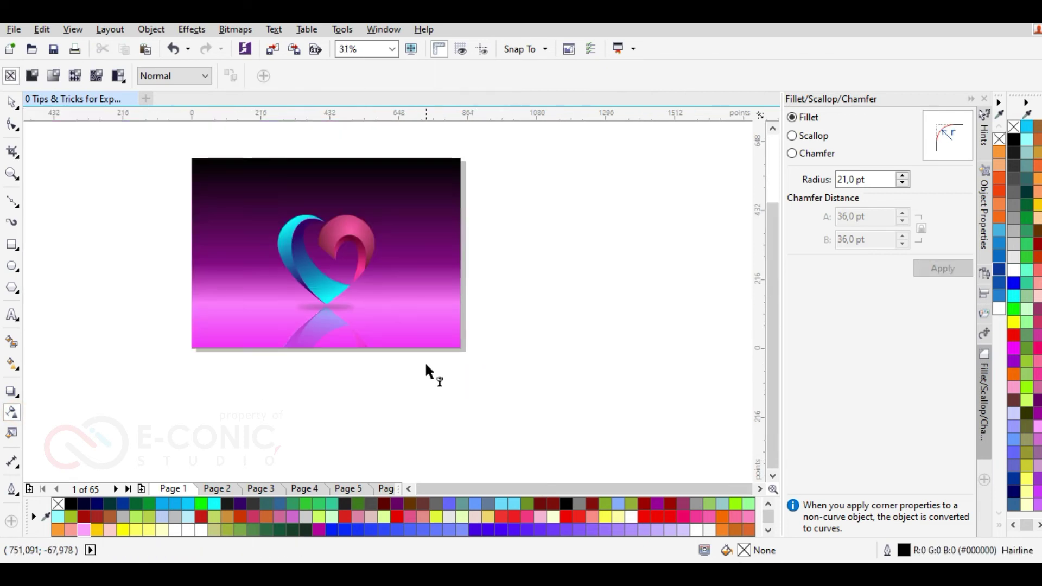
scroll(232, 222, up, 1)
scroll(327, 229, down, 1)
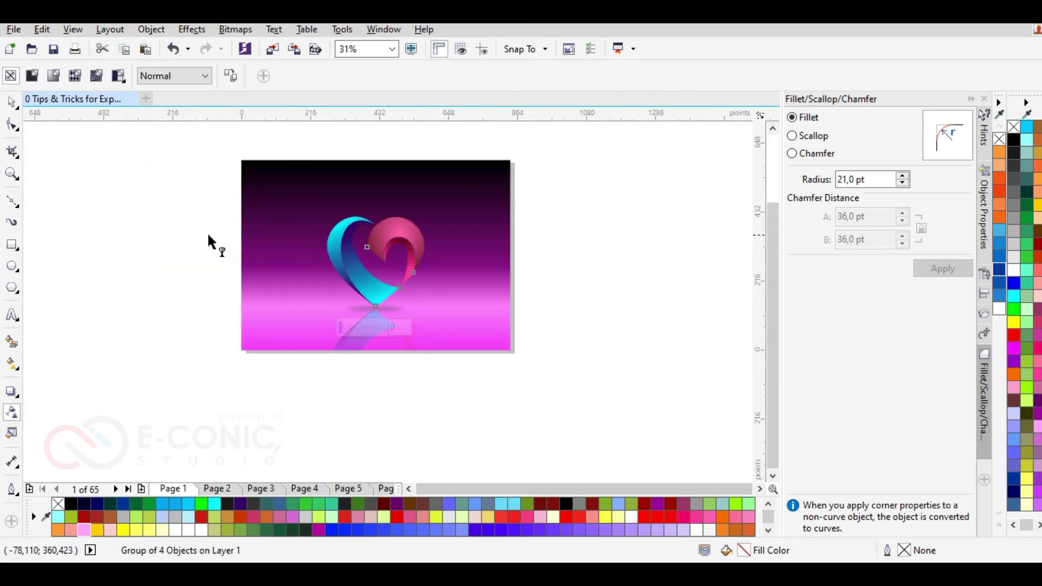
- Change the top color of the background rectangle's gradient to white
click(267, 238)
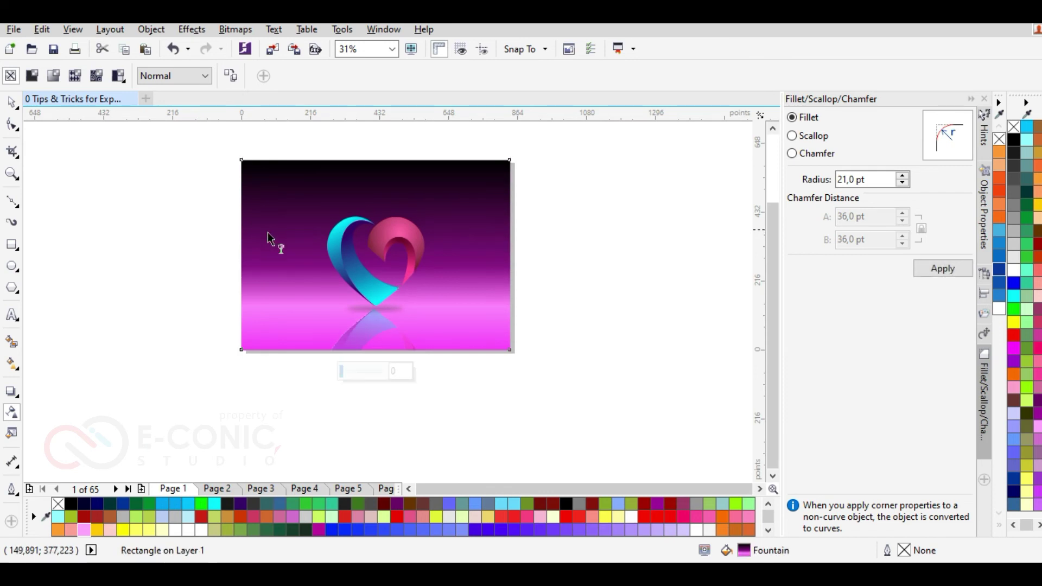
click(19, 363)
click(240, 159)
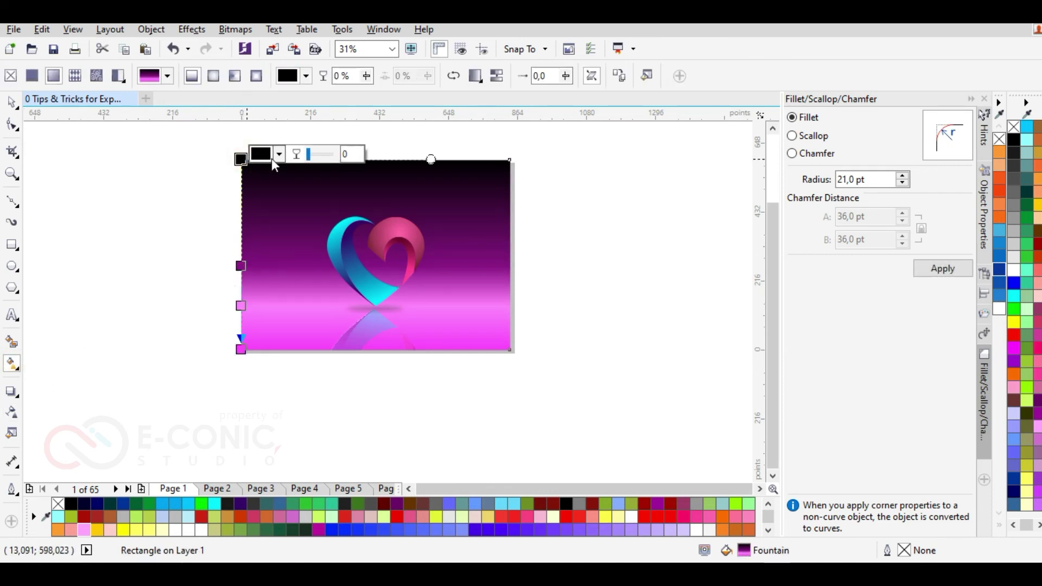
click(278, 154)
click(287, 225)
drag(288, 253, 261, 224)
click(185, 231)
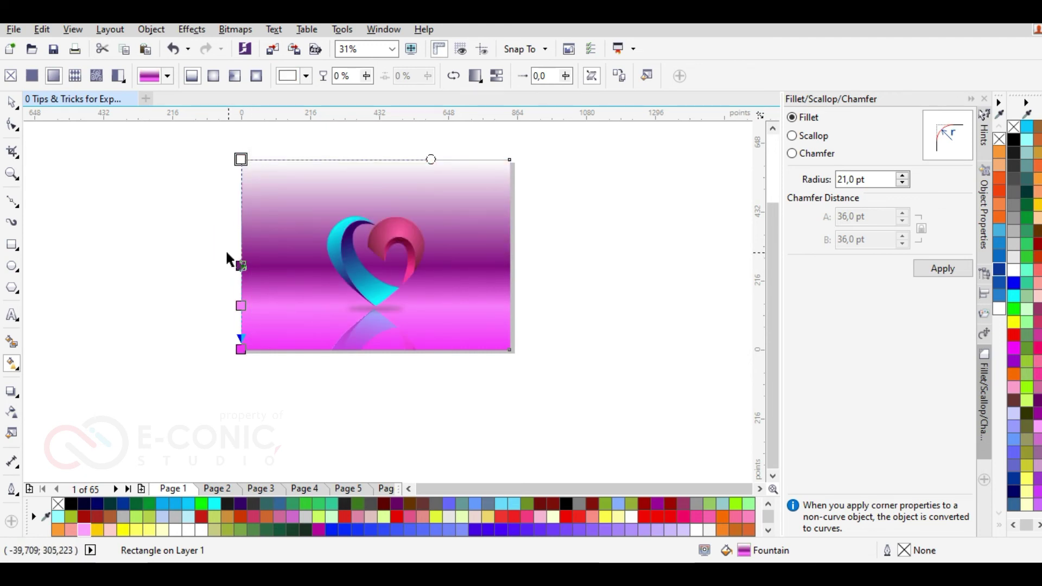
- Try purple swatches on the background gradient's top color node and mix a medium magenta-purple for it
click(240, 159)
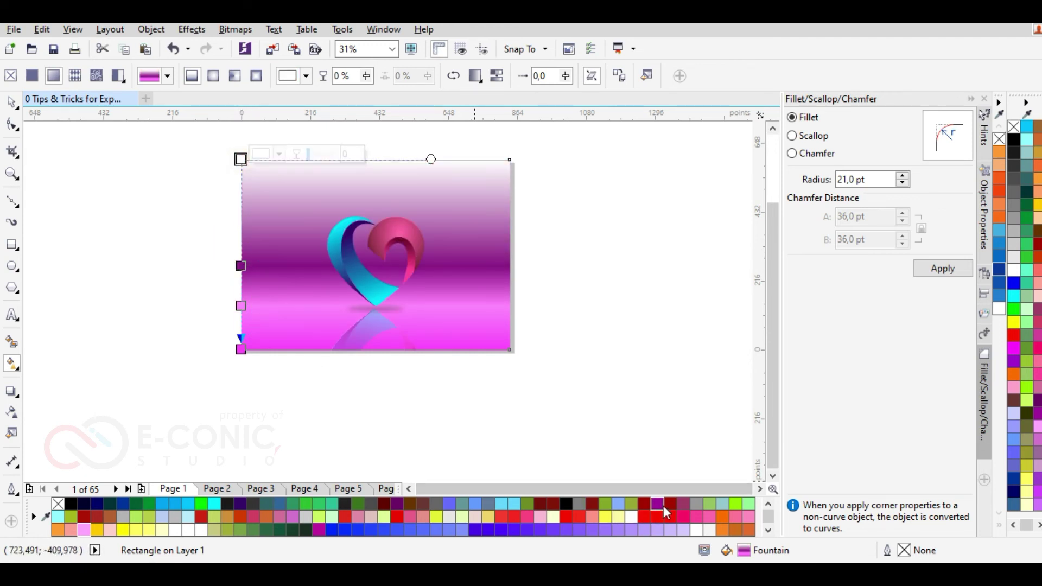
click(660, 505)
click(449, 500)
click(399, 501)
click(241, 160)
click(278, 155)
drag(342, 273, 328, 259)
click(200, 203)
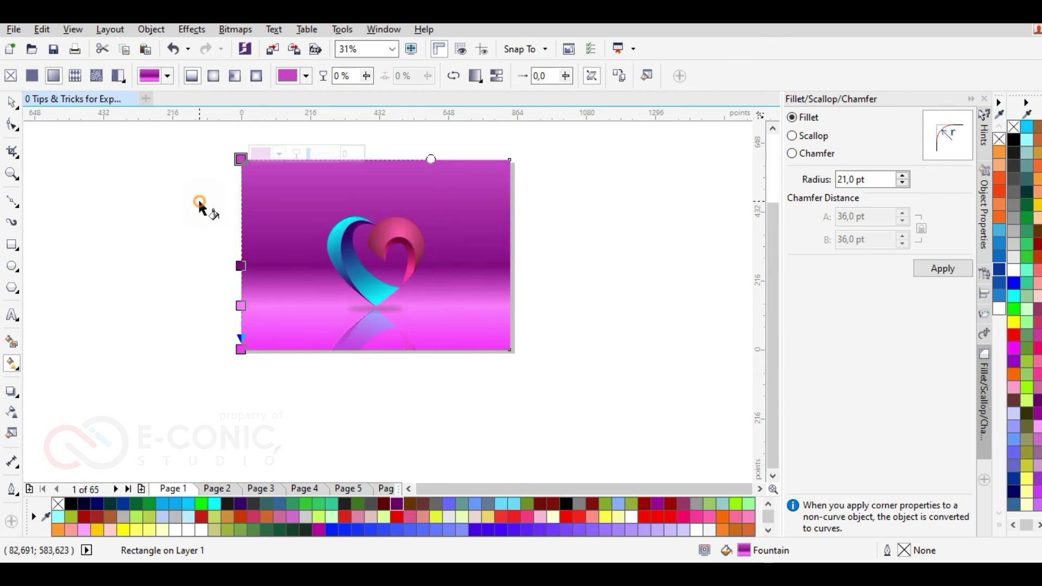
- Brighten the purple of the background gradient's node at 56%
click(239, 263)
click(278, 261)
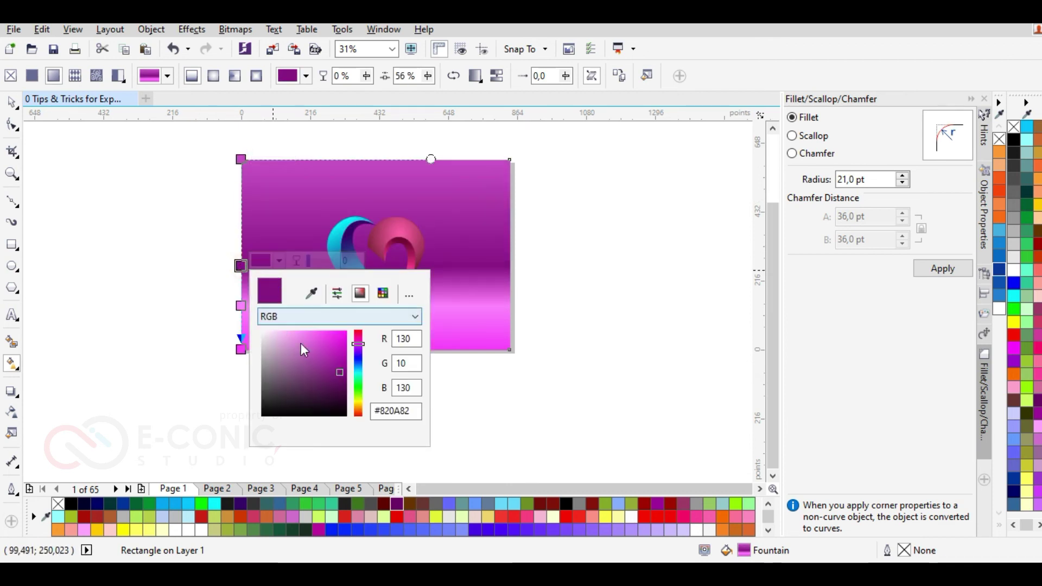
drag(337, 369, 326, 359)
click(208, 256)
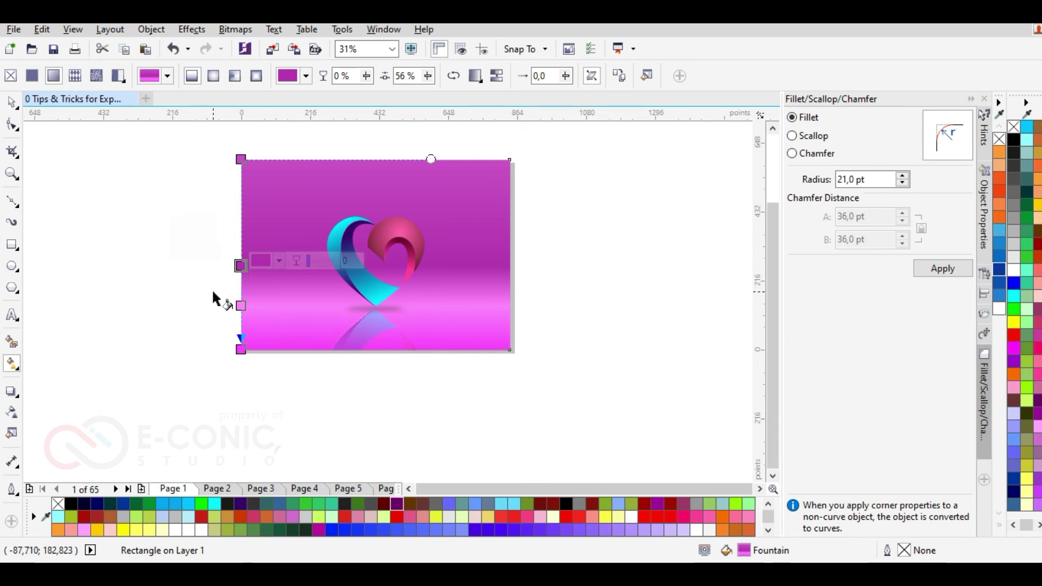
scroll(216, 289, up, 1)
scroll(216, 290, down, 1)
click(568, 285)
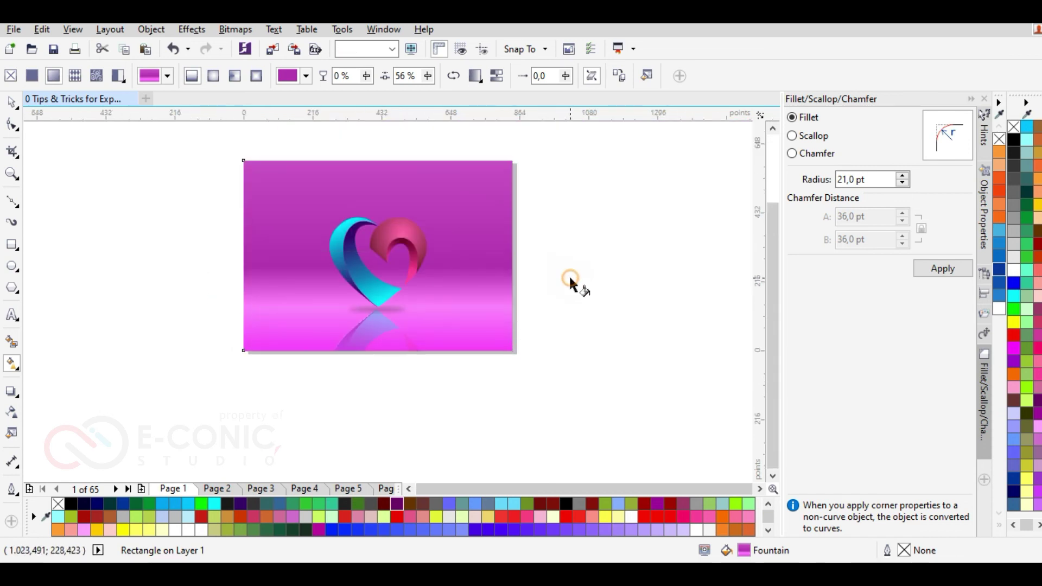
click(13, 103)
scroll(384, 212, up, 1)
click(429, 250)
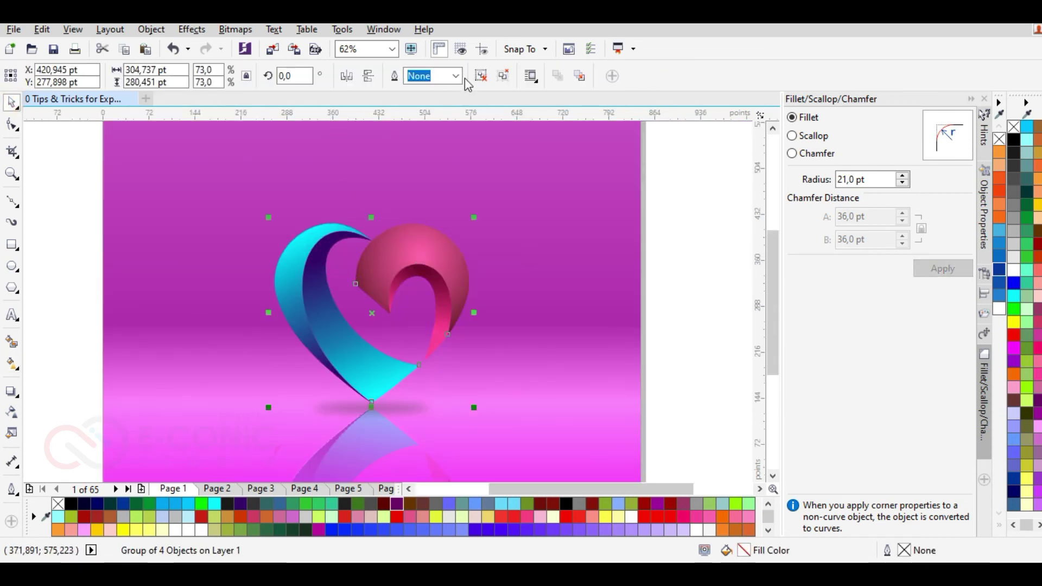
click(72, 229)
scroll(220, 228, down, 1)
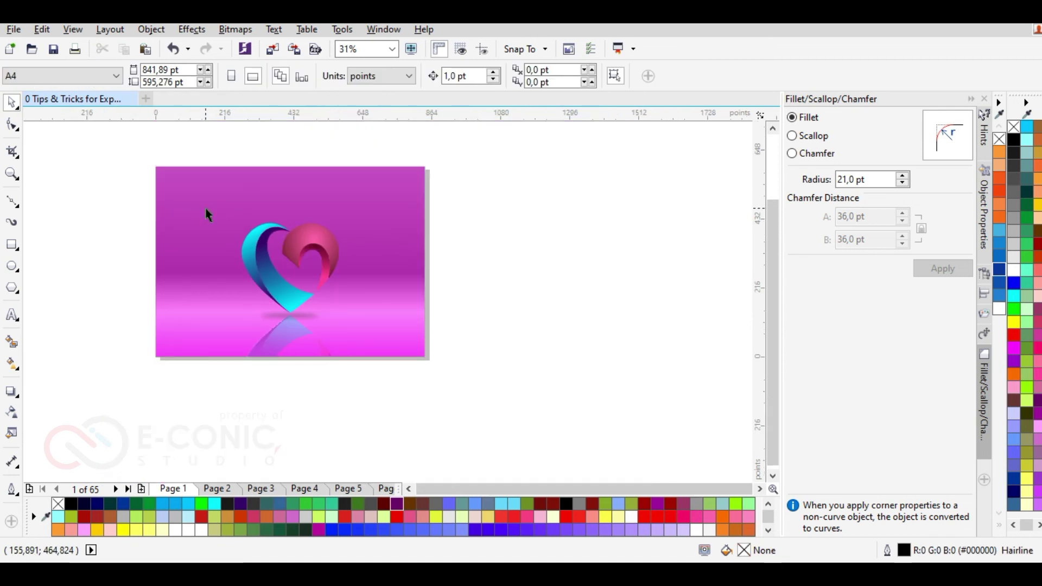
- Set the top color of the background rectangle's gradient to dark navy blue
click(208, 215)
click(12, 363)
click(155, 165)
click(98, 503)
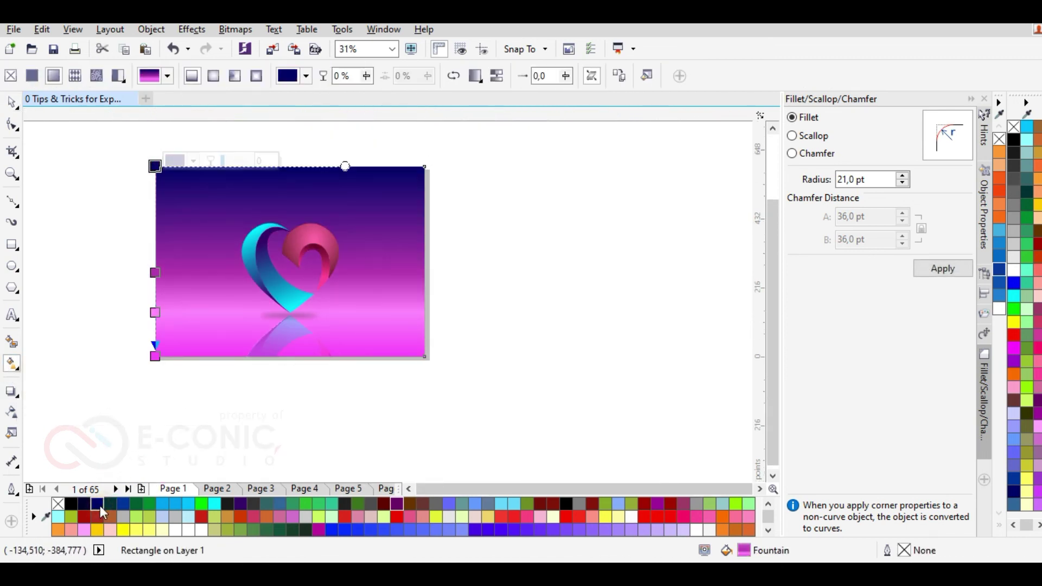
- Try several blue swatches on the background gradient's node at 56% and settle on a vivid blue-violet
click(154, 273)
click(341, 531)
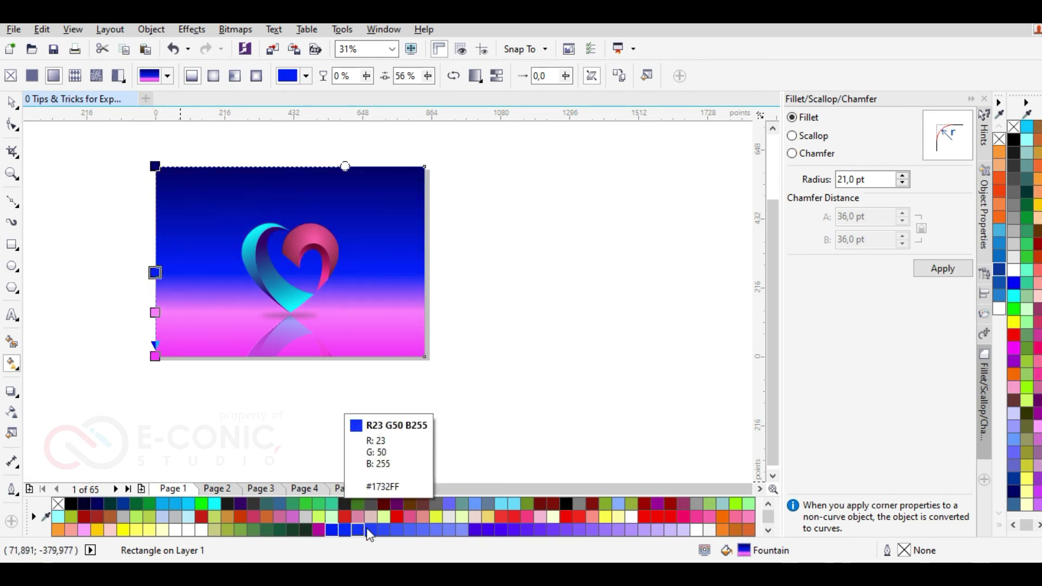
click(396, 530)
click(501, 530)
click(525, 530)
- Set the background gradient's top color to light violet #9971FF and reapply the vivid blue-violet to the 56% node
click(155, 166)
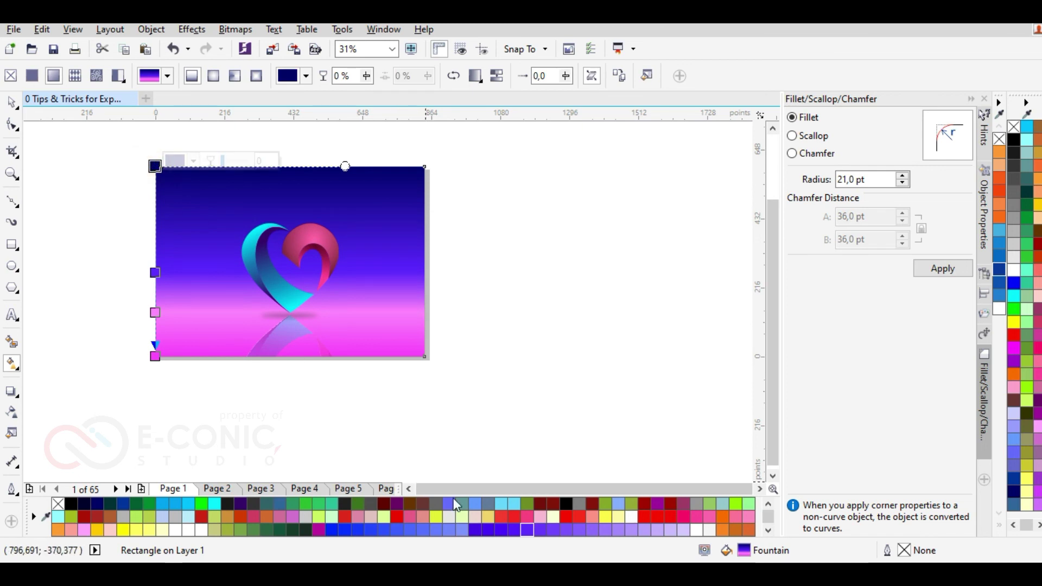
click(503, 530)
click(606, 531)
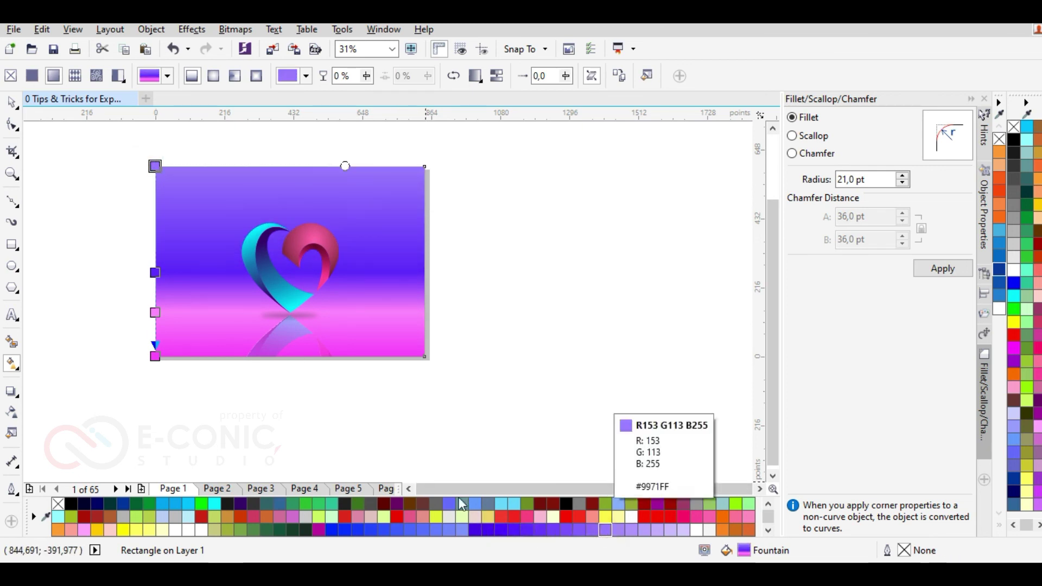
click(155, 273)
click(528, 531)
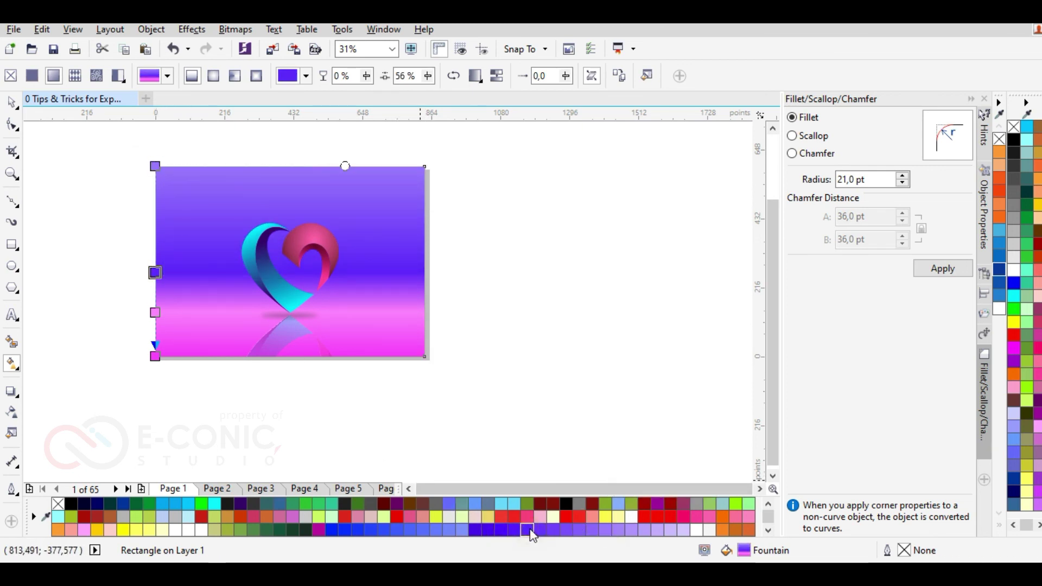
- Try light violet, dark green and medium blue on the background gradient's 56% node, and dark blue as its top color
click(656, 530)
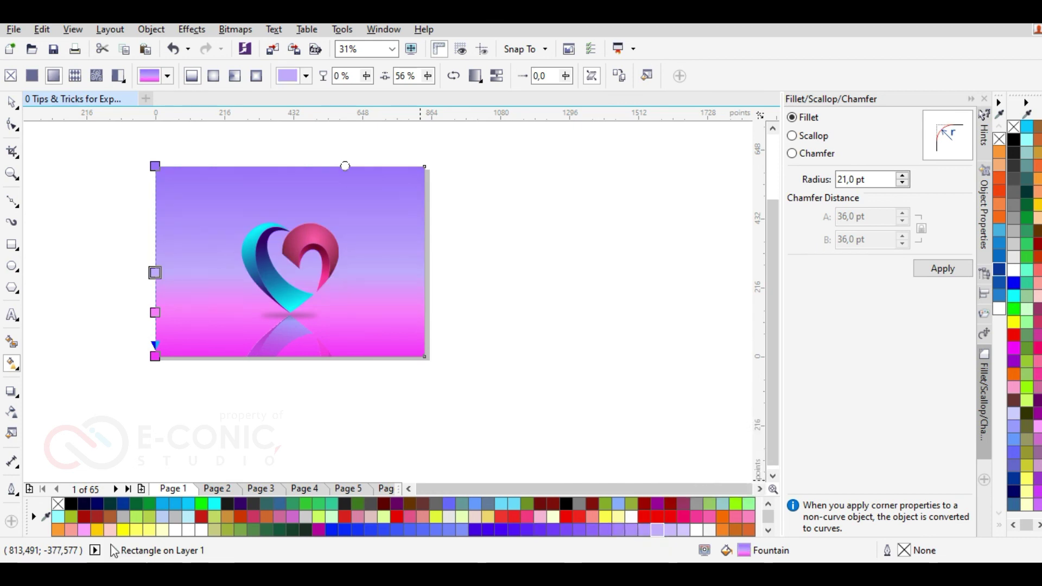
click(109, 505)
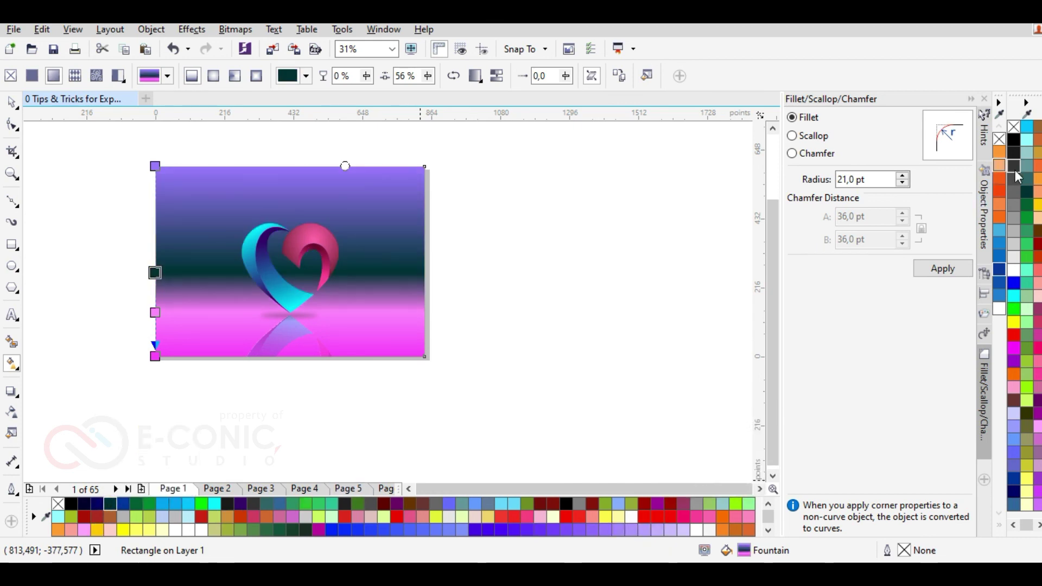
click(1001, 283)
click(155, 165)
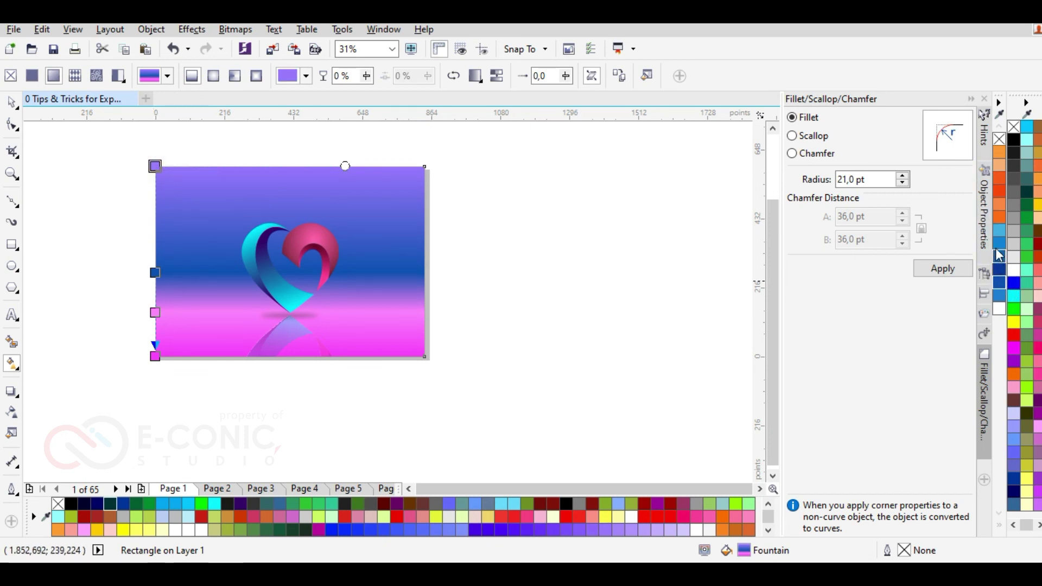
click(999, 270)
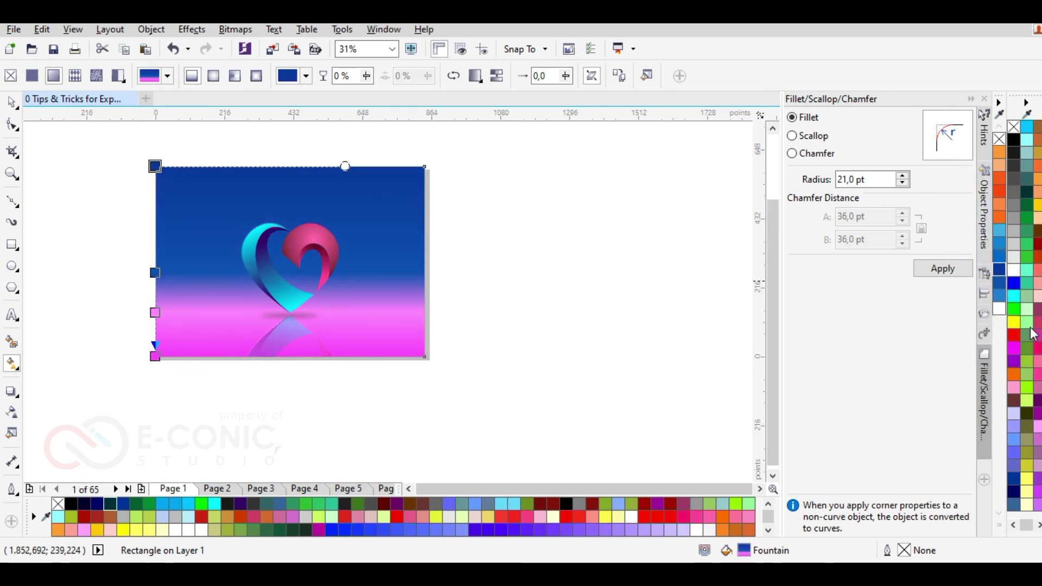
- Set the background gradient's top color to muted teal and its node at 56% to very dark green
click(1022, 185)
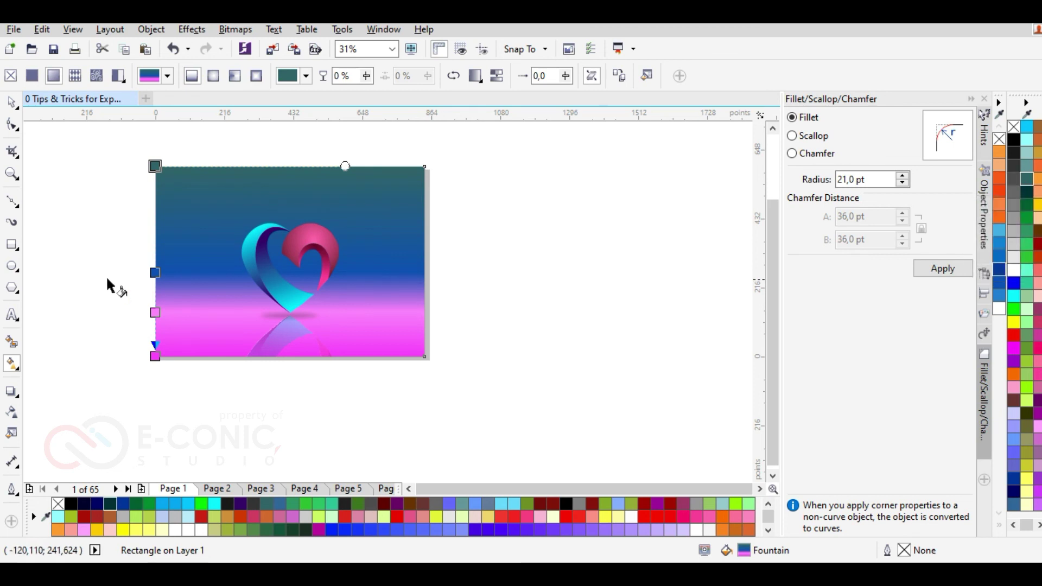
click(154, 273)
click(1026, 191)
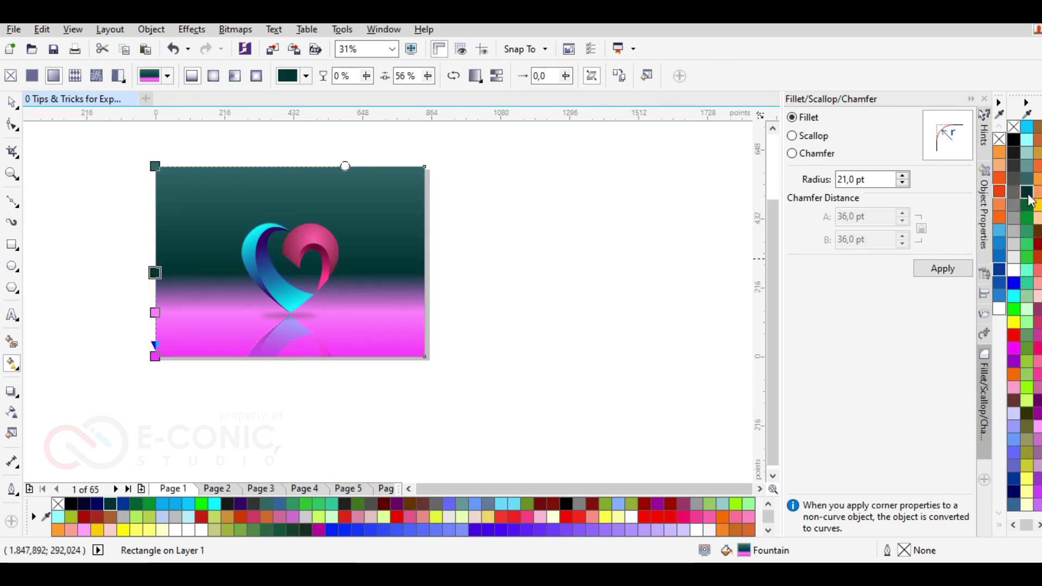
- Recolor the background gradient's pink node at 77% using green swatches
click(155, 313)
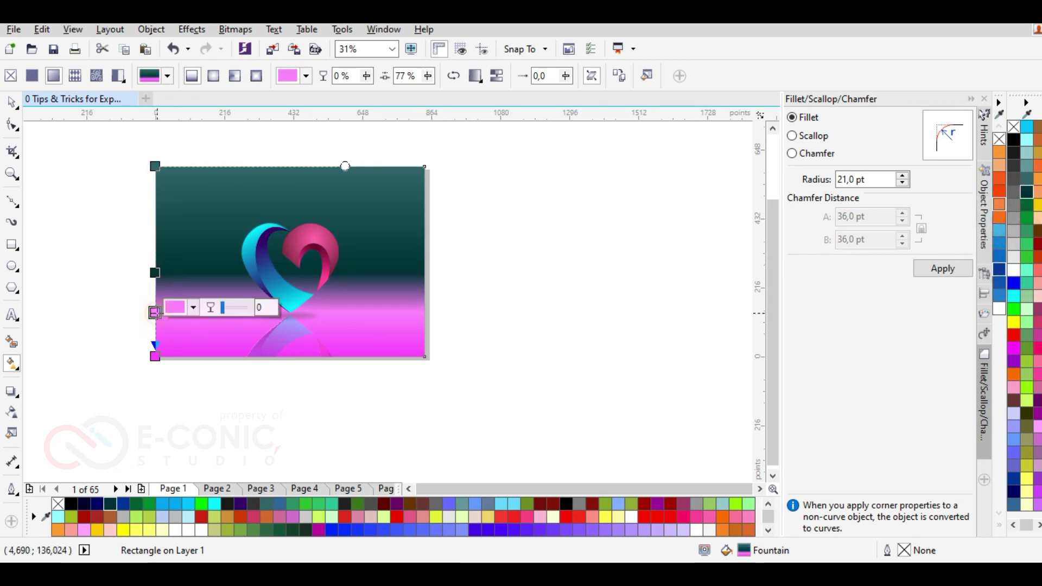
click(146, 502)
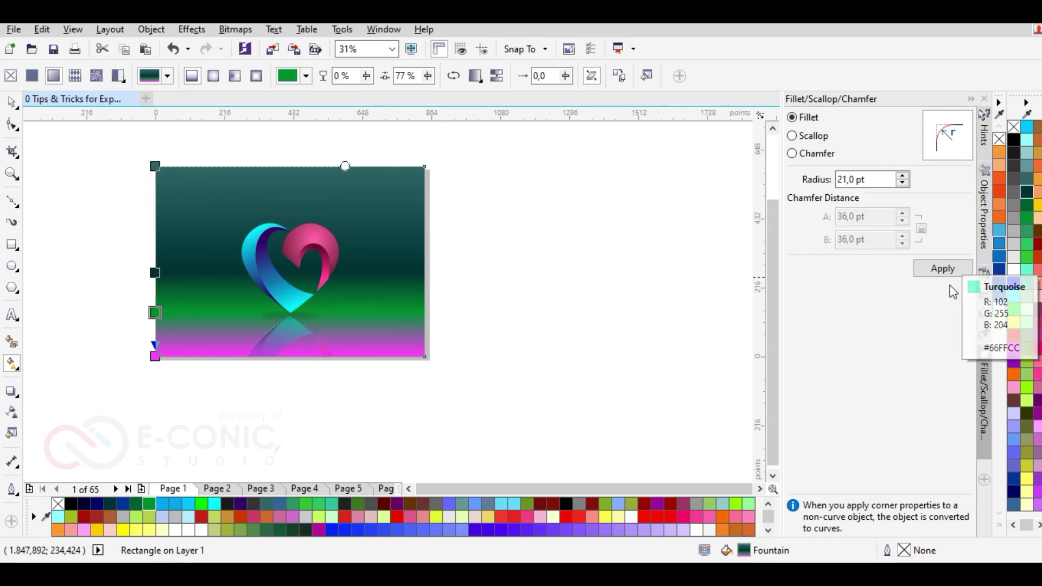
click(1027, 284)
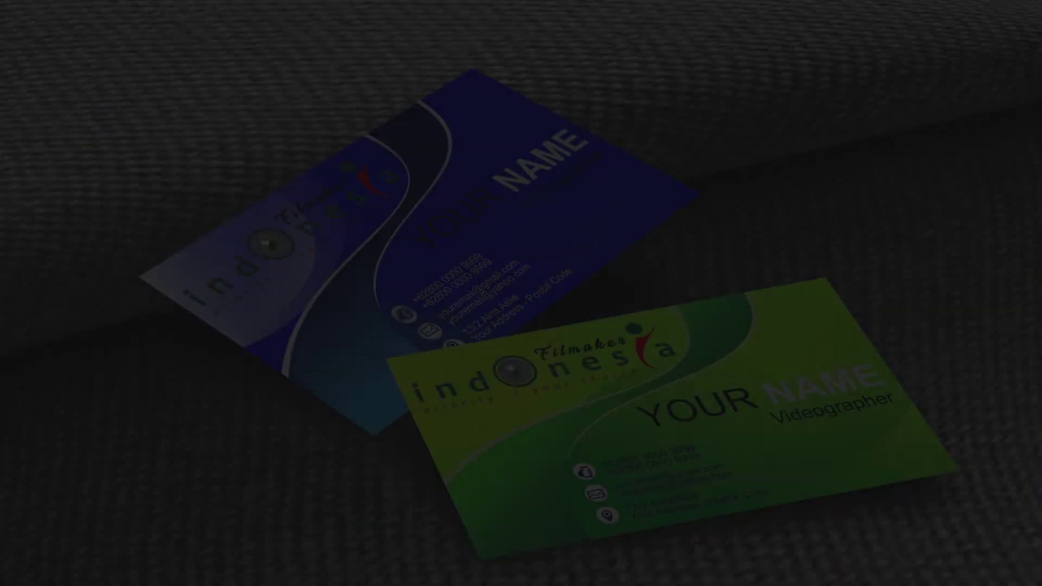